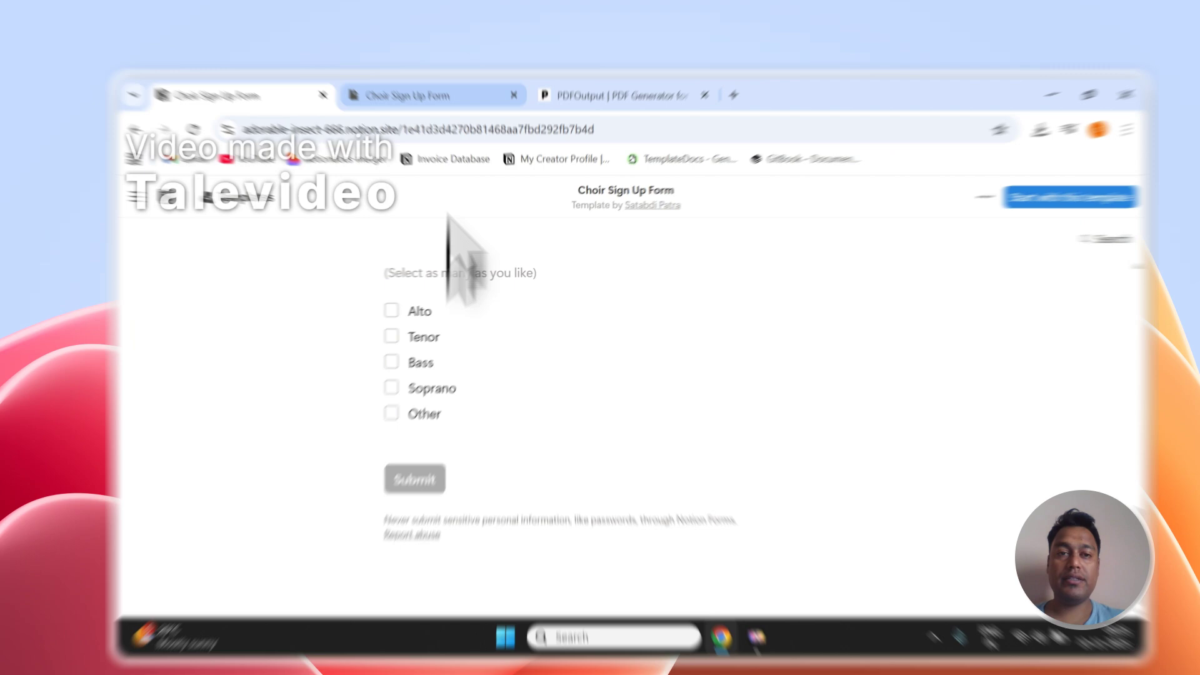
- Review the choir sign-up form's fields and point out Submission - 1 and Submission - 2 in its Responses table
scroll(442, 394, "down", 3)
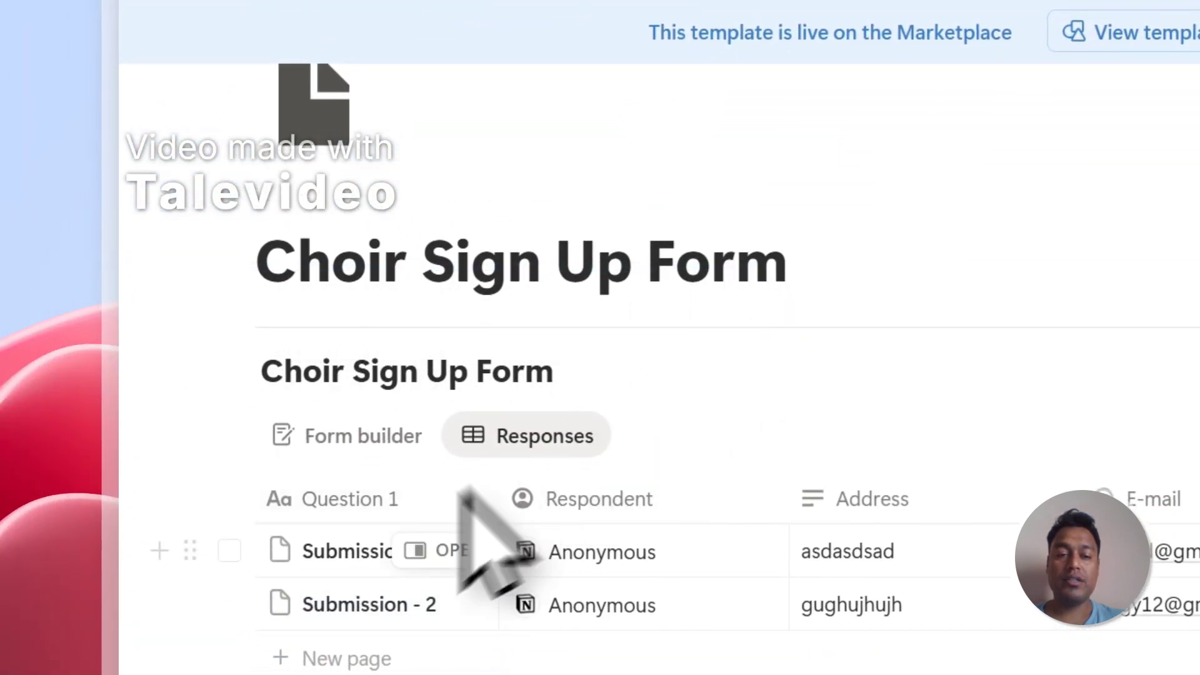
left_click(229, 550)
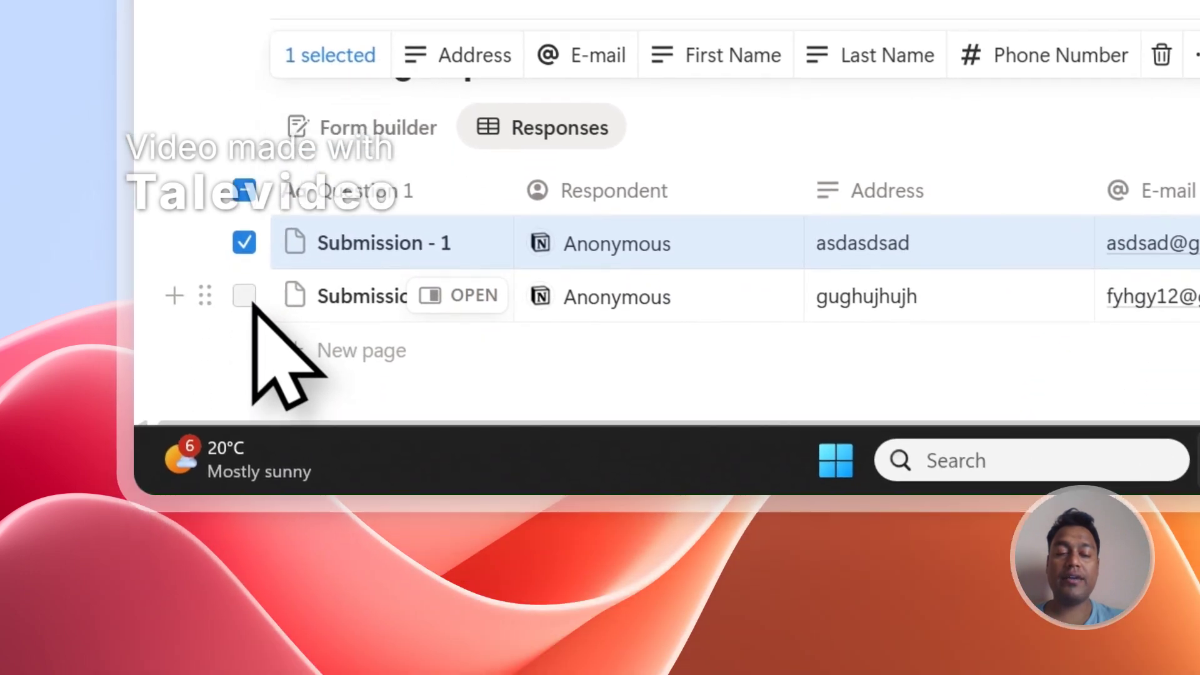
left_click(230, 604)
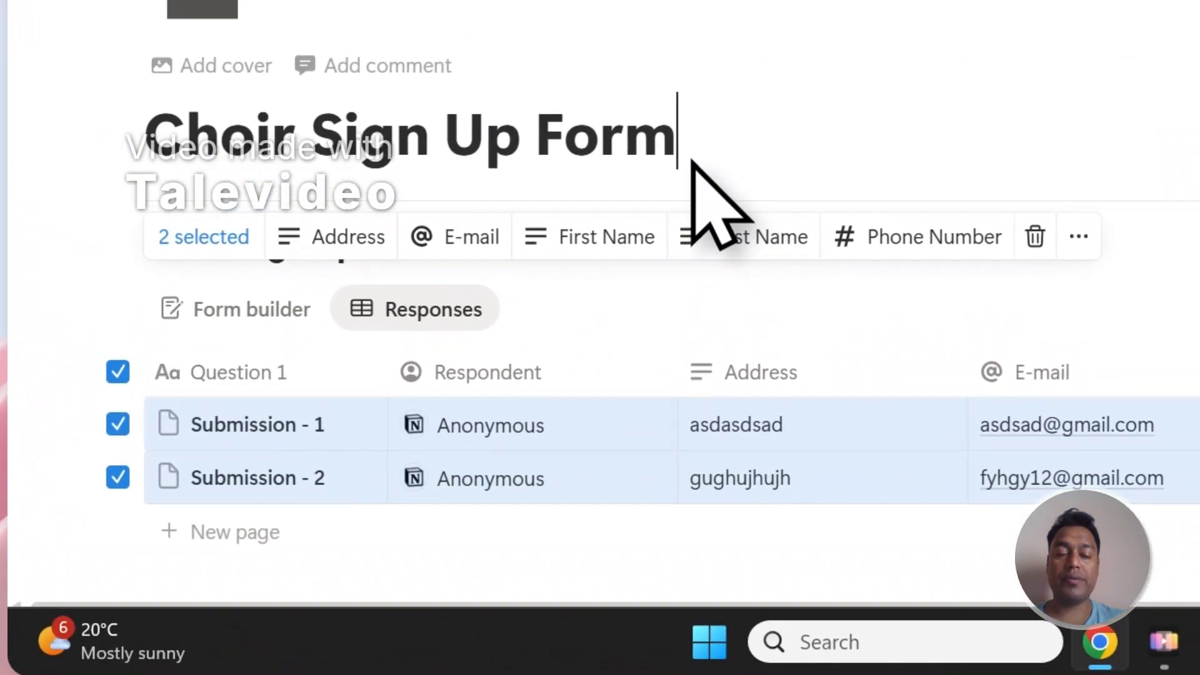
left_click(693, 29)
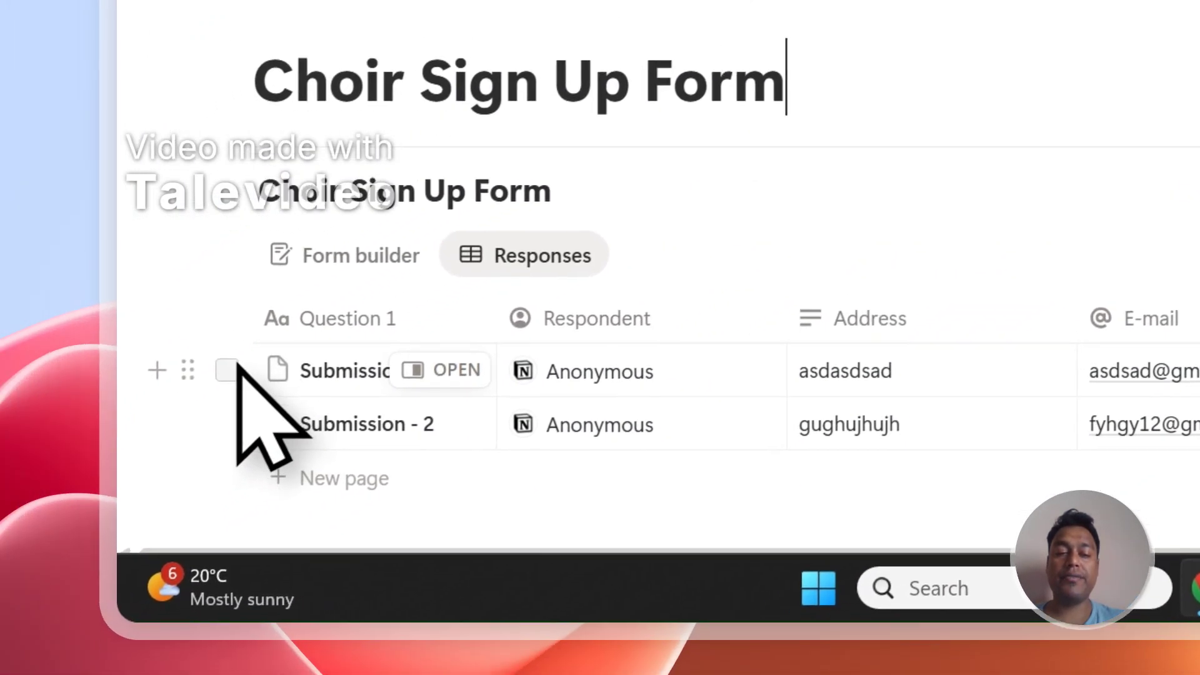
left_click(105, 445)
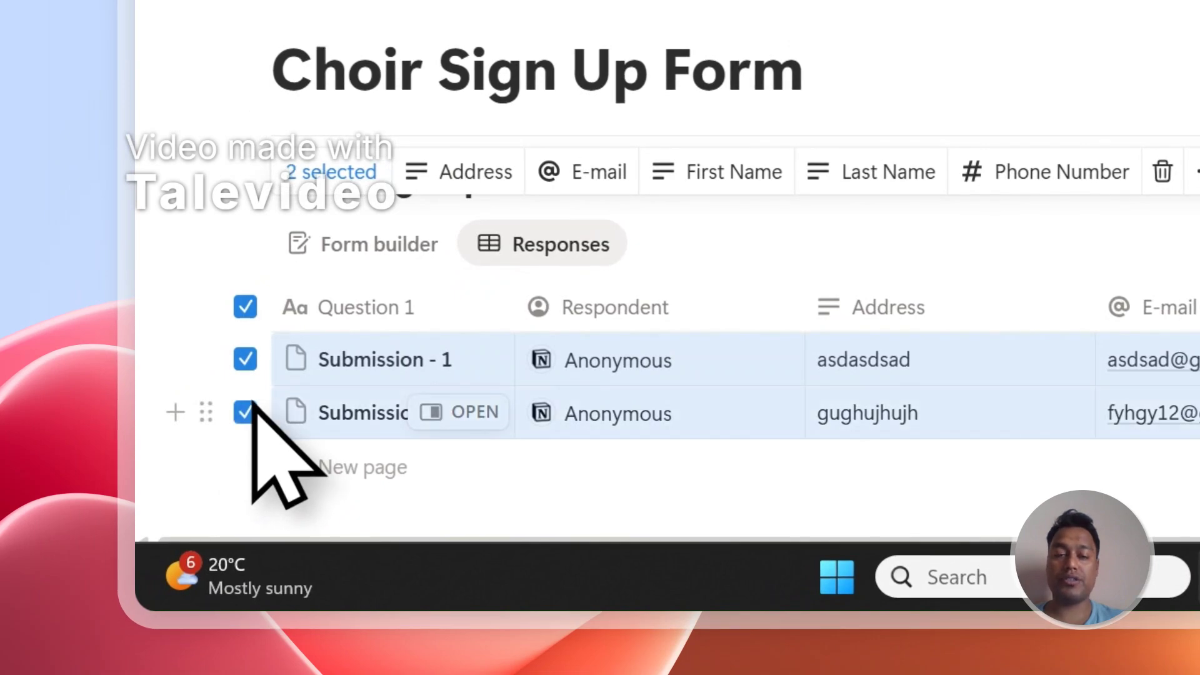
left_click(727, 79)
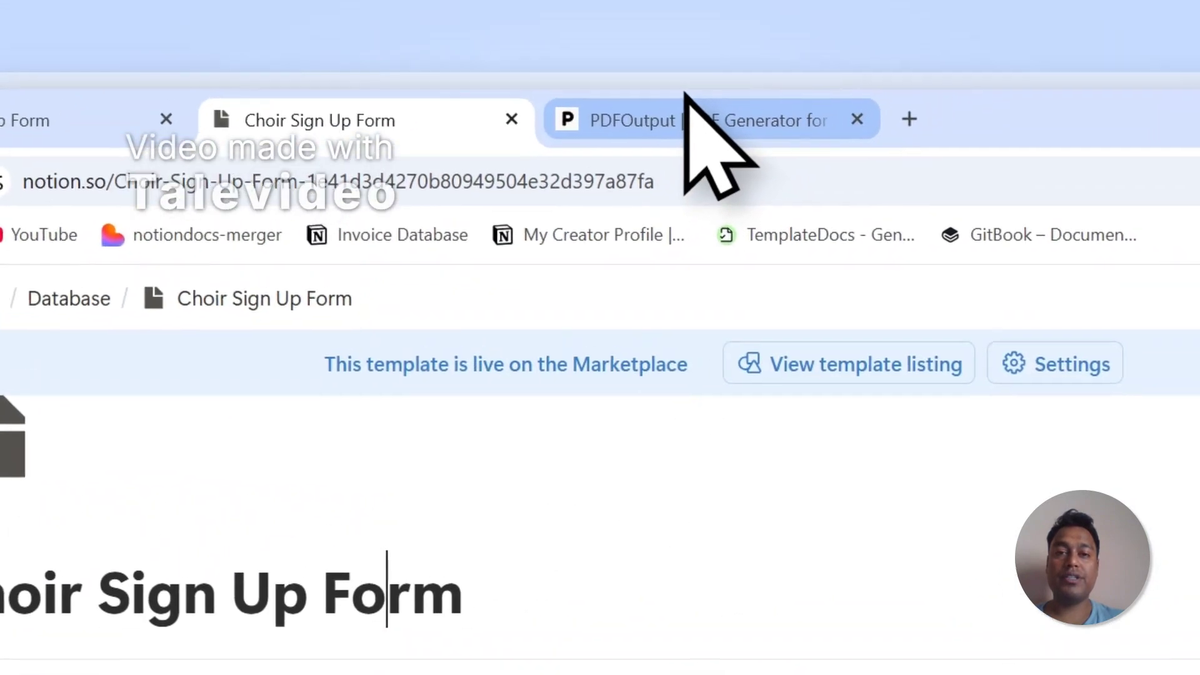
- Switch to the PDFOutput site and read its headline about generating PDFs from Google Docs using a Notion Database
left_click(687, 113)
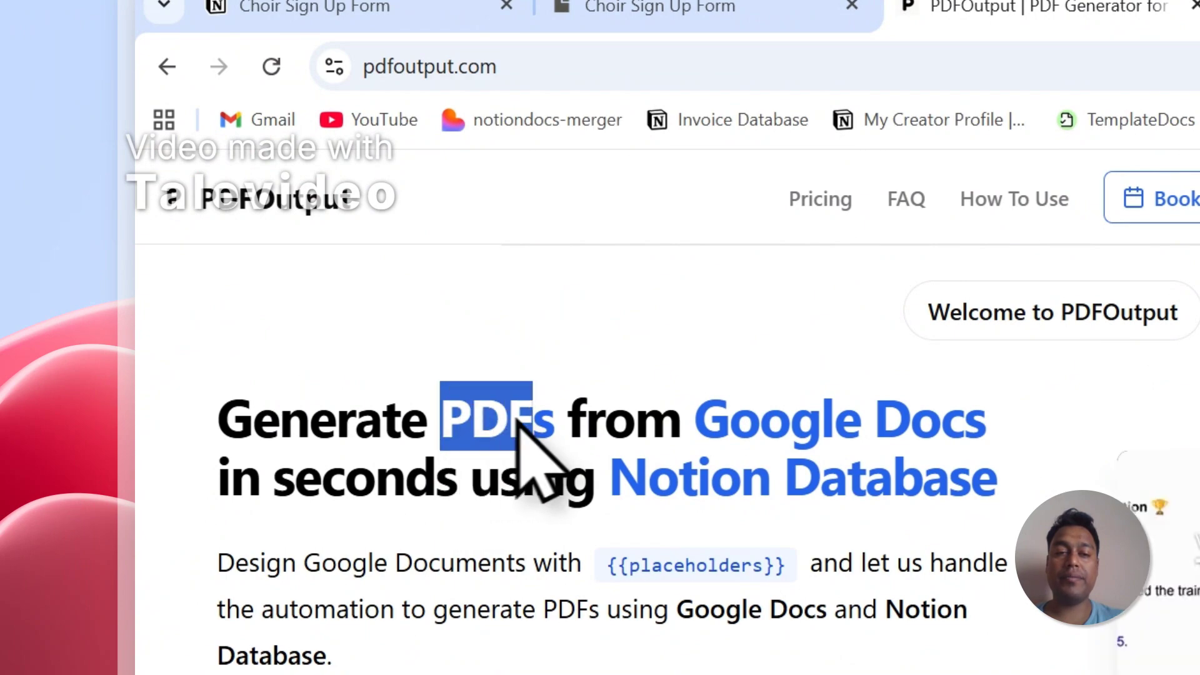
left_click_drag(699, 420, 981, 431)
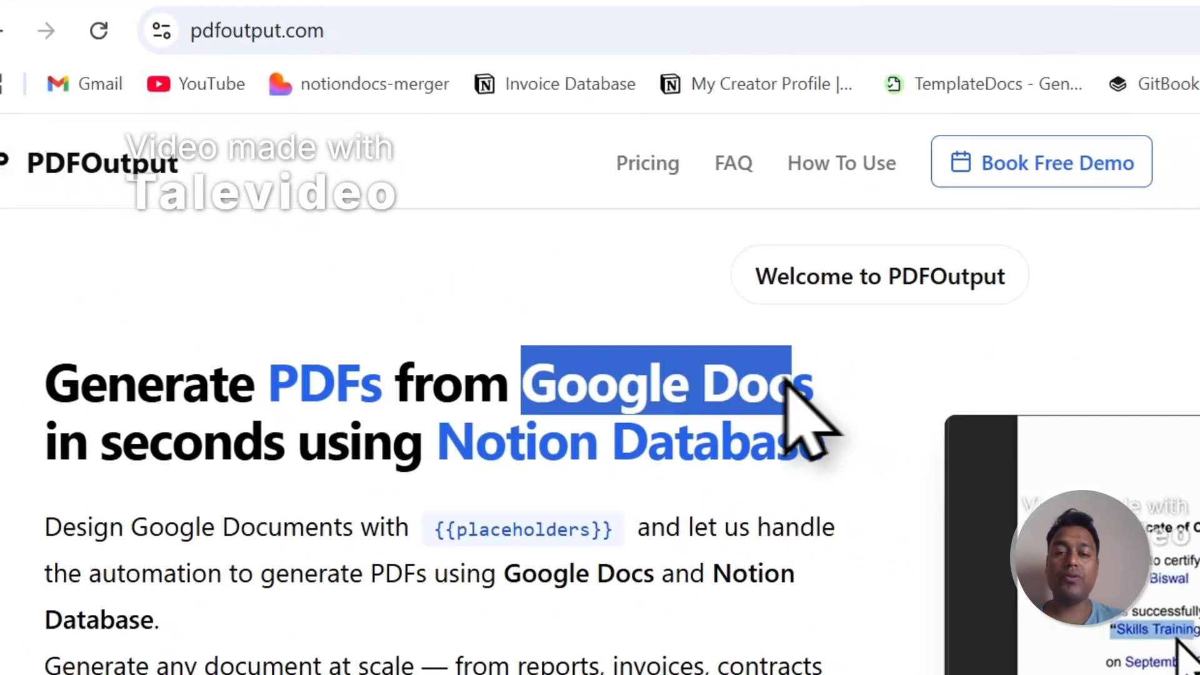
left_click_drag(610, 478, 947, 481)
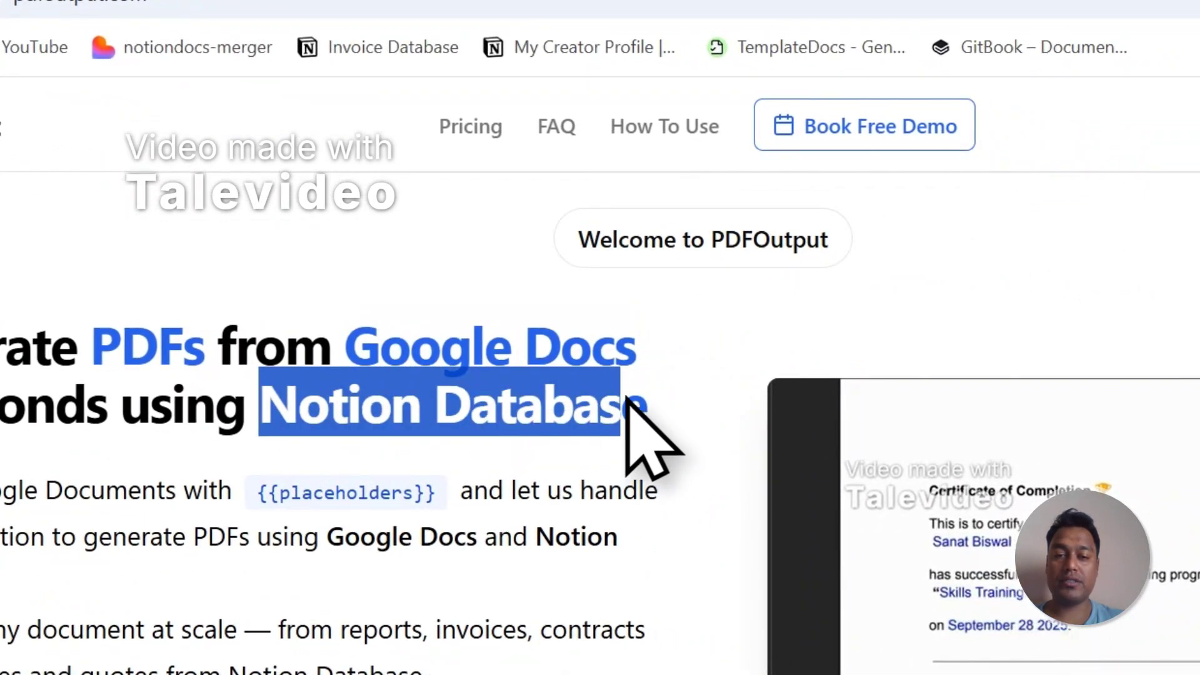
left_click_drag(627, 397, 650, 403)
left_click(322, 503)
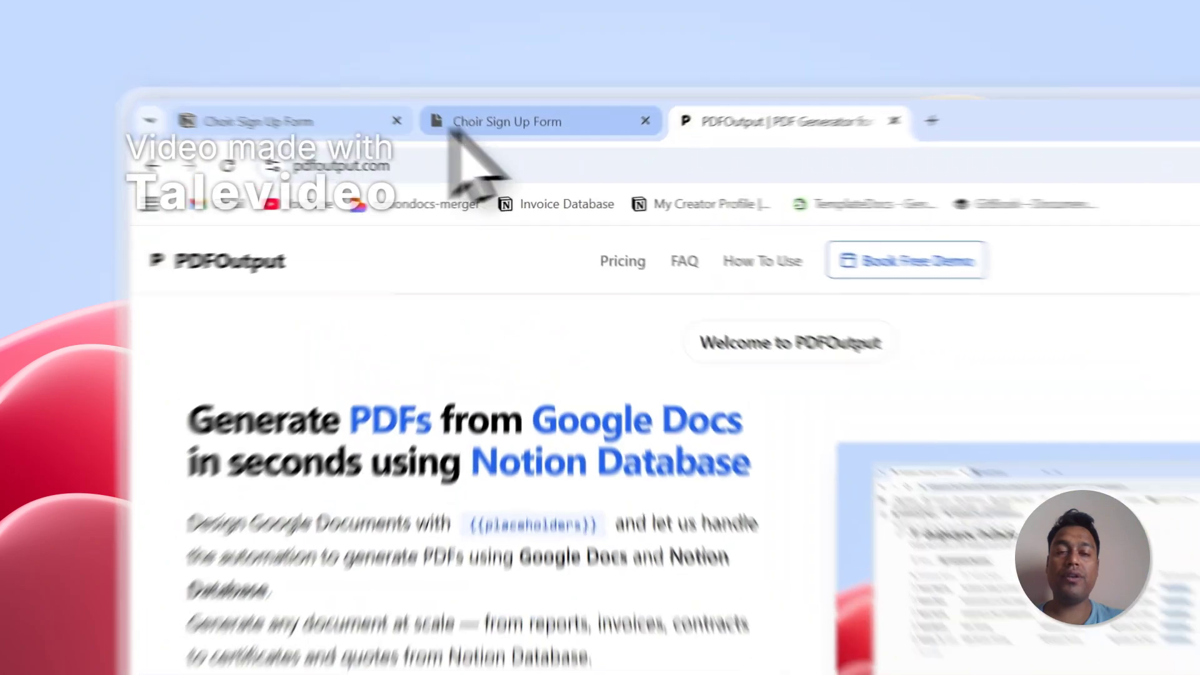
- Start creating PDFs on the PDFOutput site and sign in with an existing Google account, accepting the consent page
left_click(368, 91)
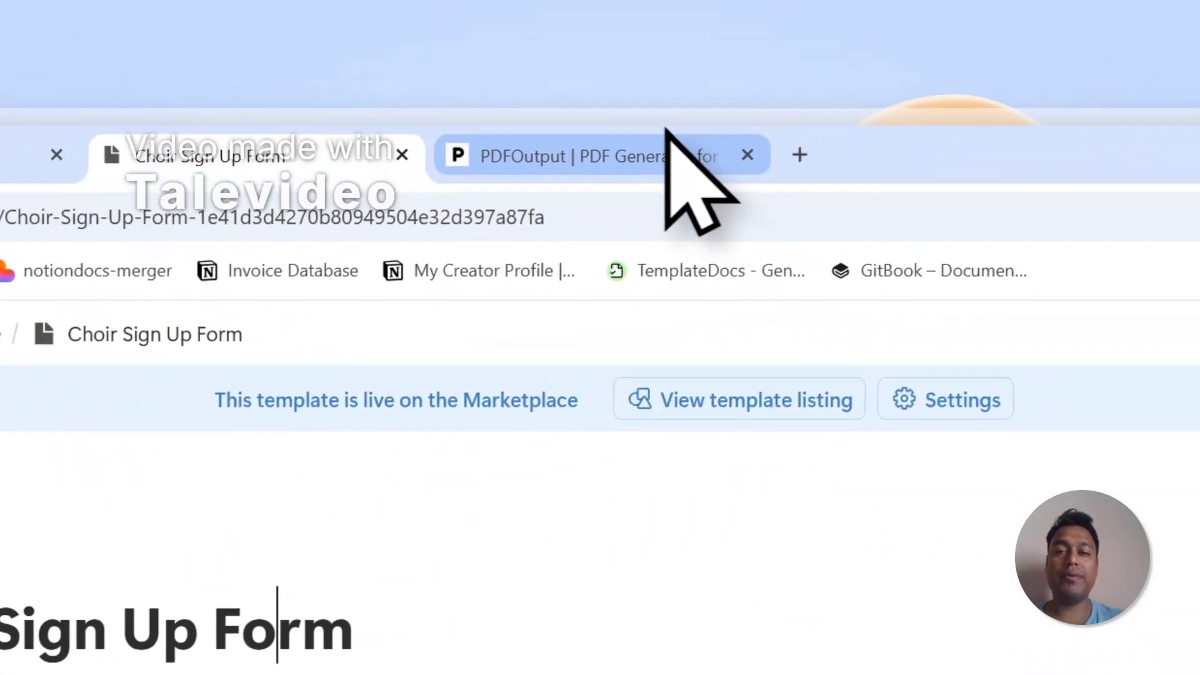
left_click(1084, 67)
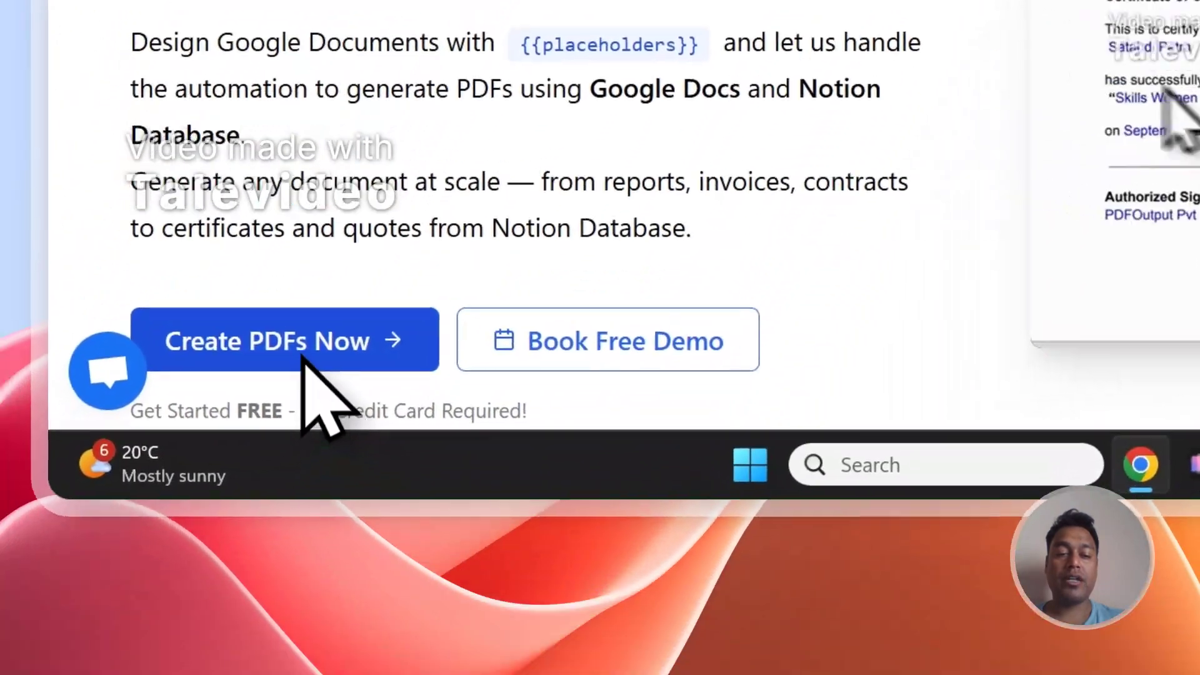
left_click(306, 322)
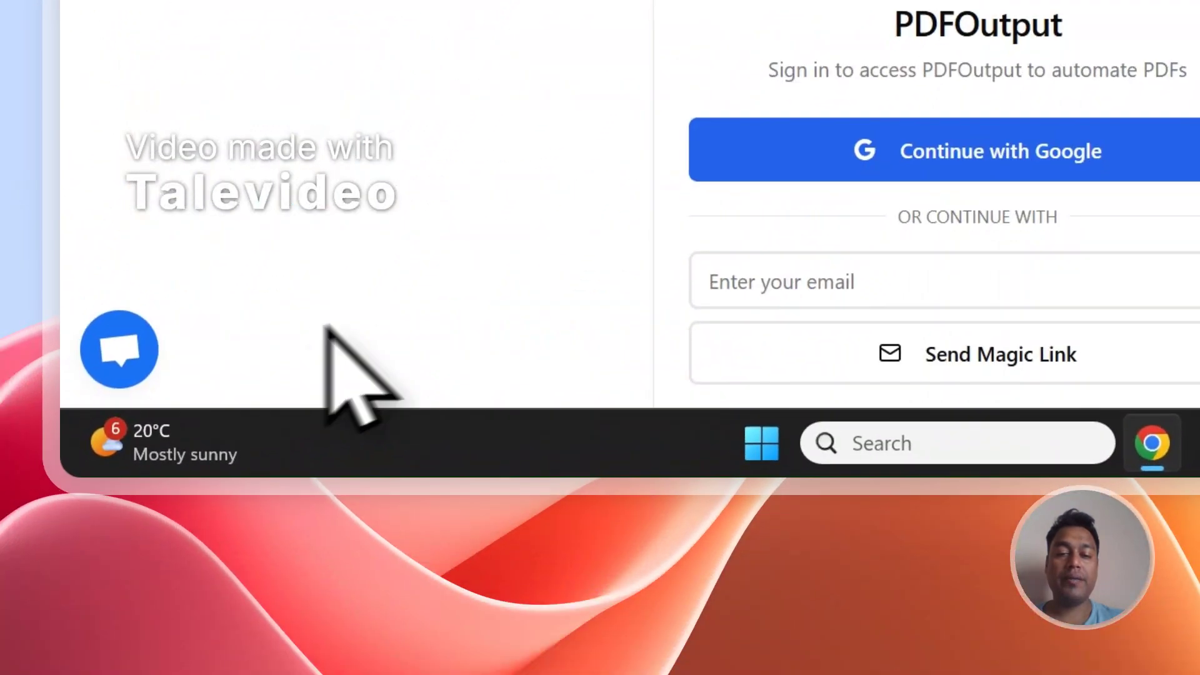
left_click(986, 142)
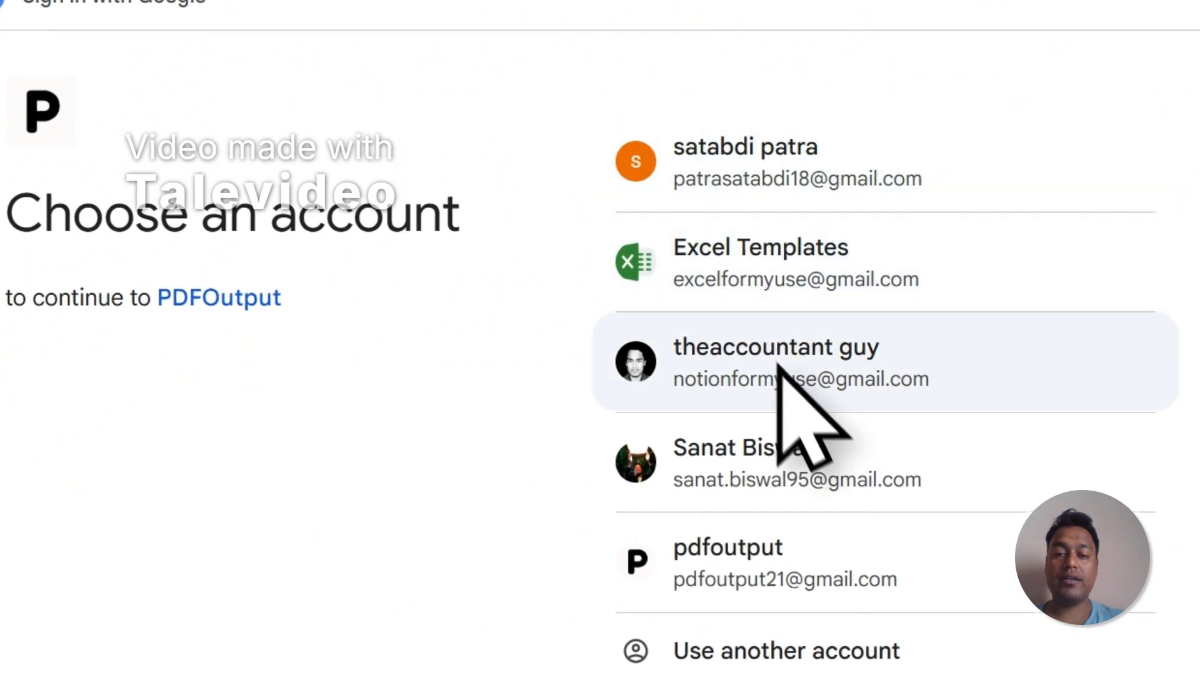
left_click(779, 367)
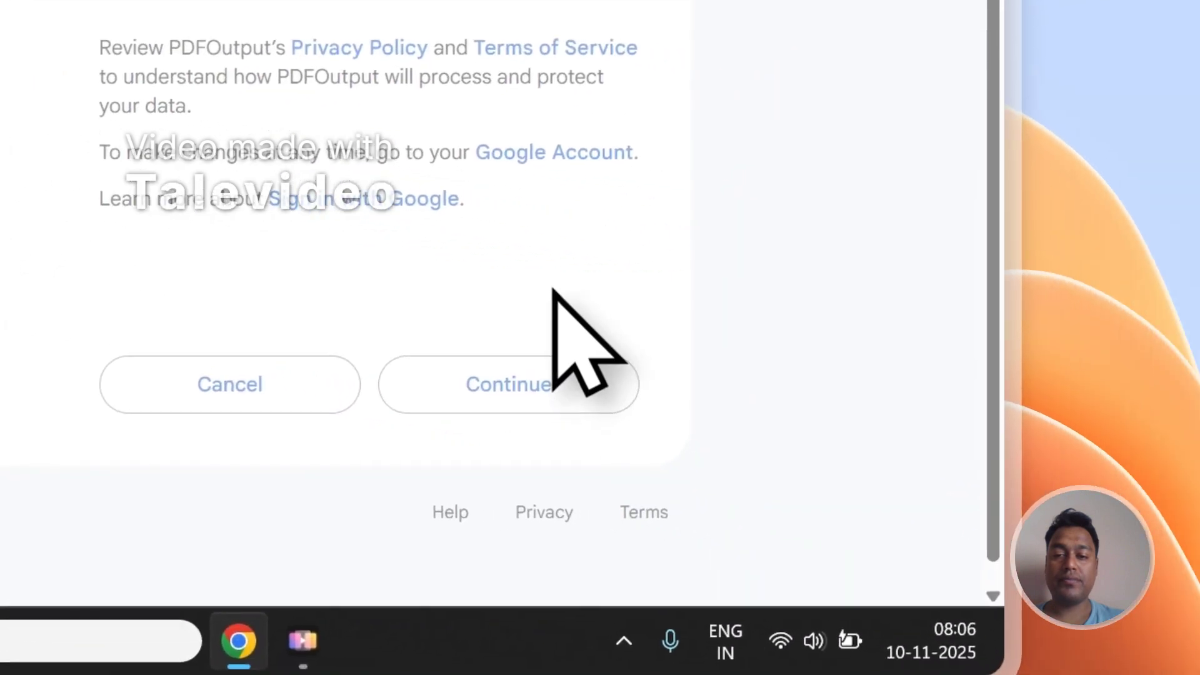
scroll(550, 293, "down", 2)
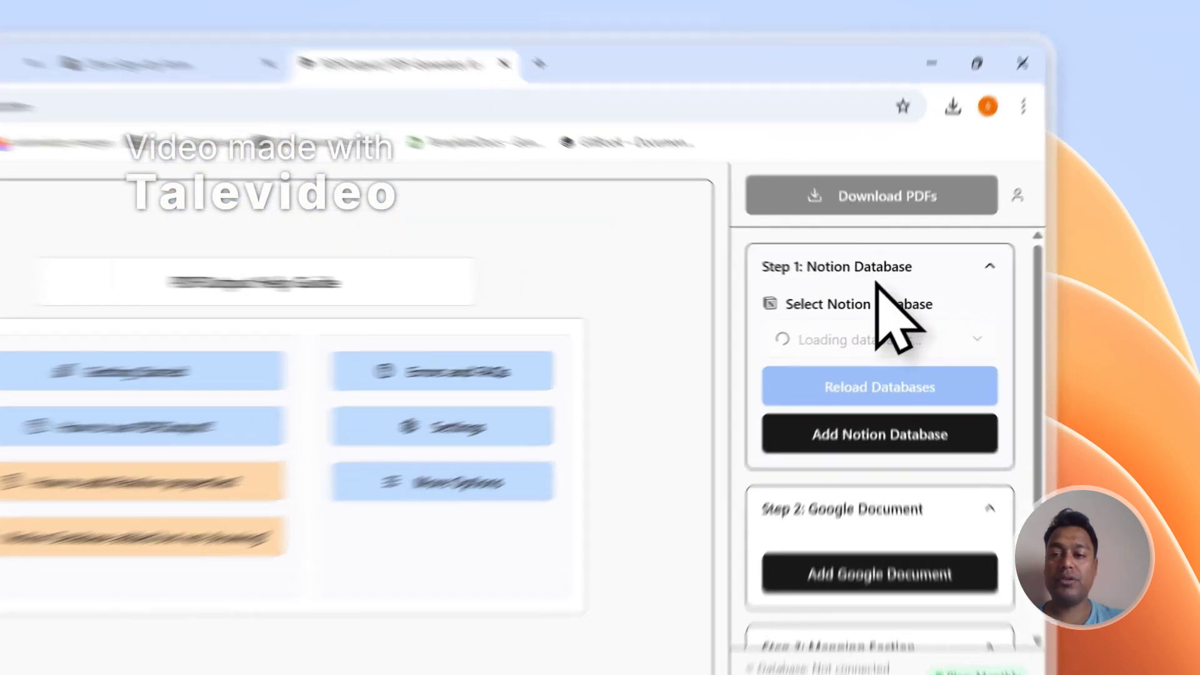
- Collapse the setup sections, reopen the Notion Database section and start adding a Notion database
left_click(938, 244)
left_click(928, 417)
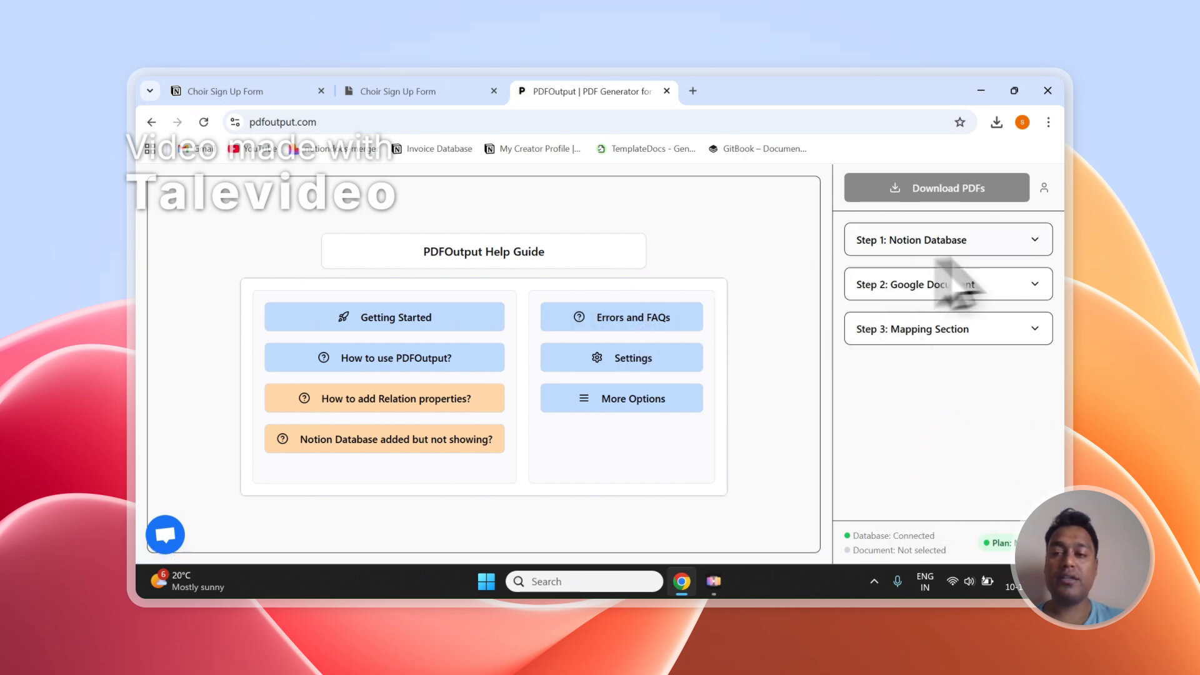
left_click(1034, 250)
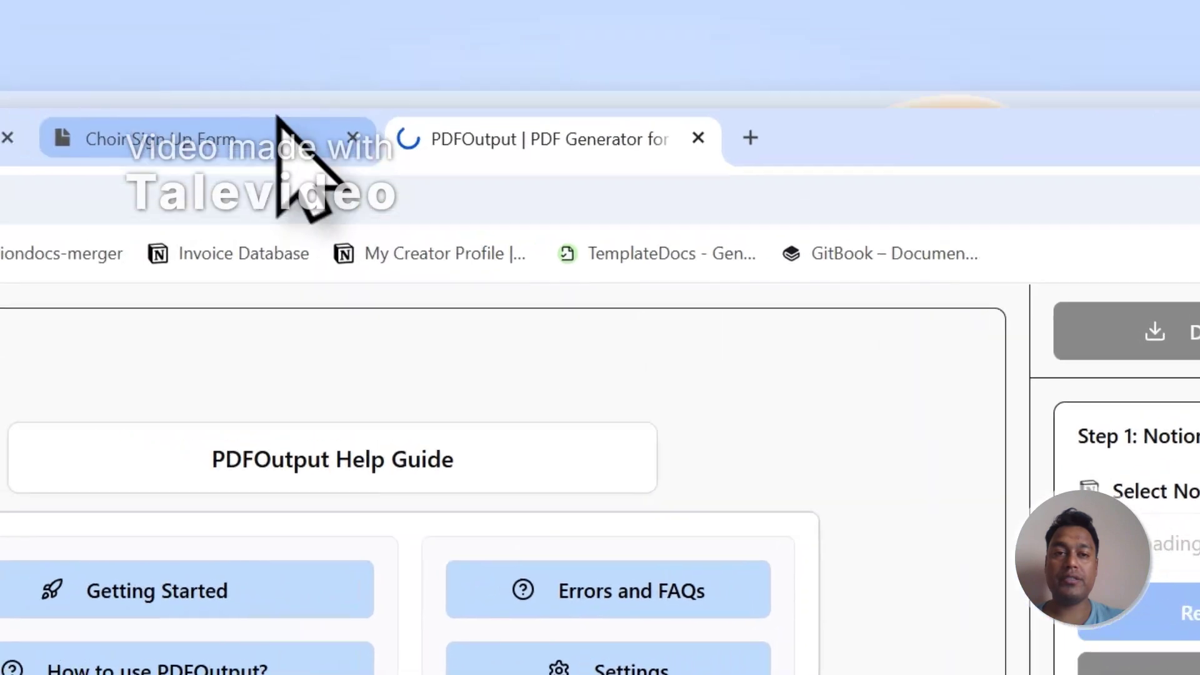
- Copy the page title Choir Sign Up Form from the Notion page holding the form responses
left_click(281, 135)
left_click_drag(569, 431, 13, 445)
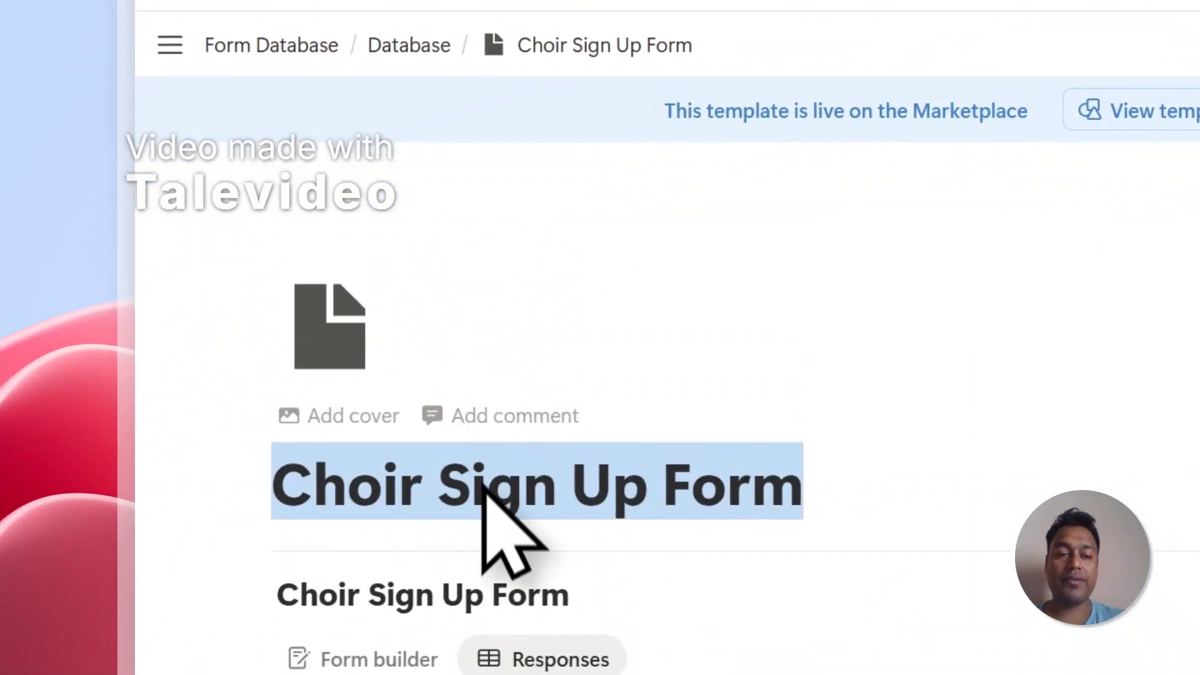
right_click(486, 487)
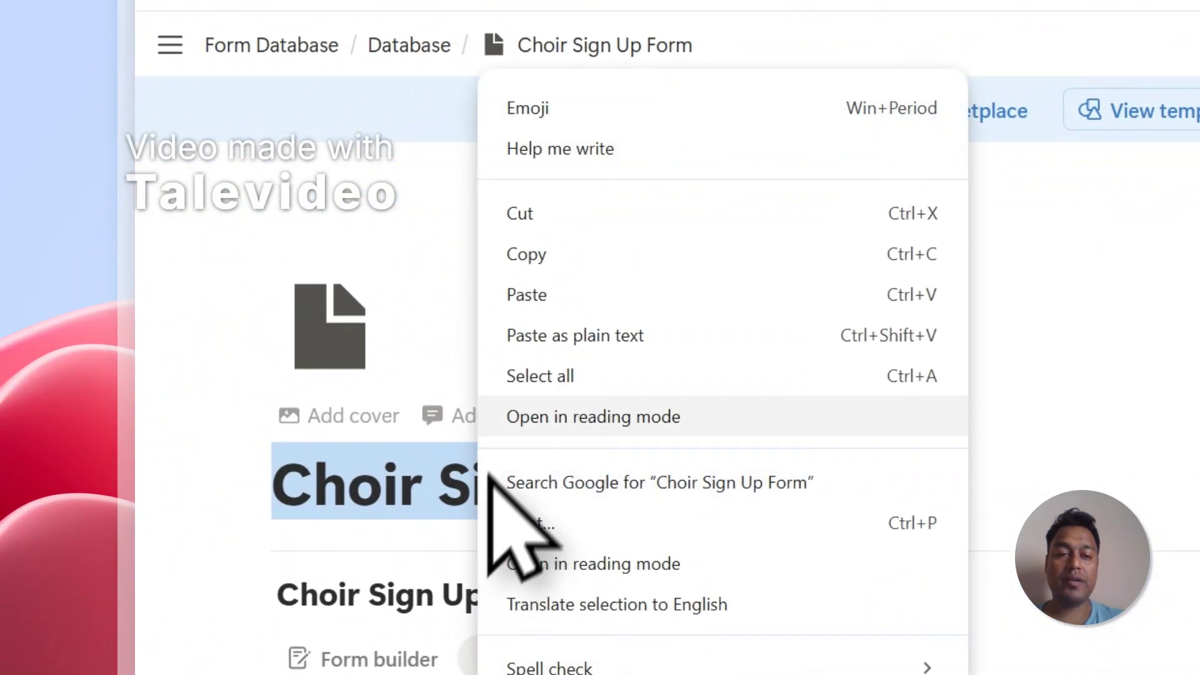
left_click(530, 254)
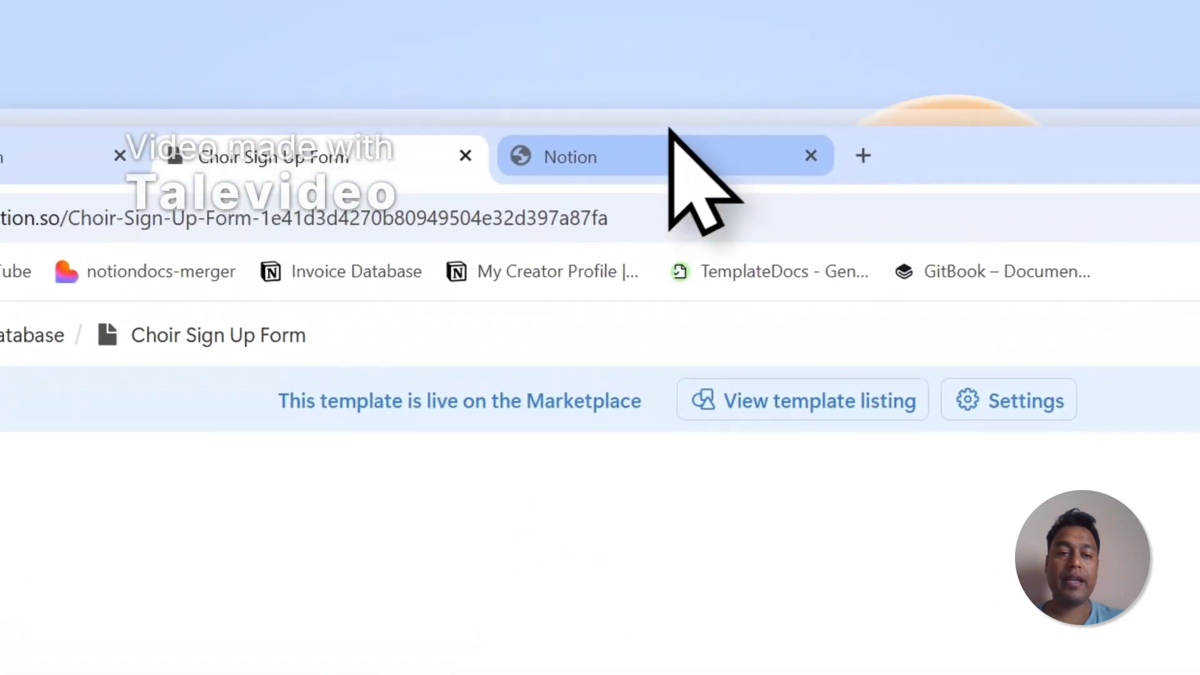
- Proceed with PDFOutput's Notion connection request and choose to select pages to share instead of using the developer's template
left_click(702, 56)
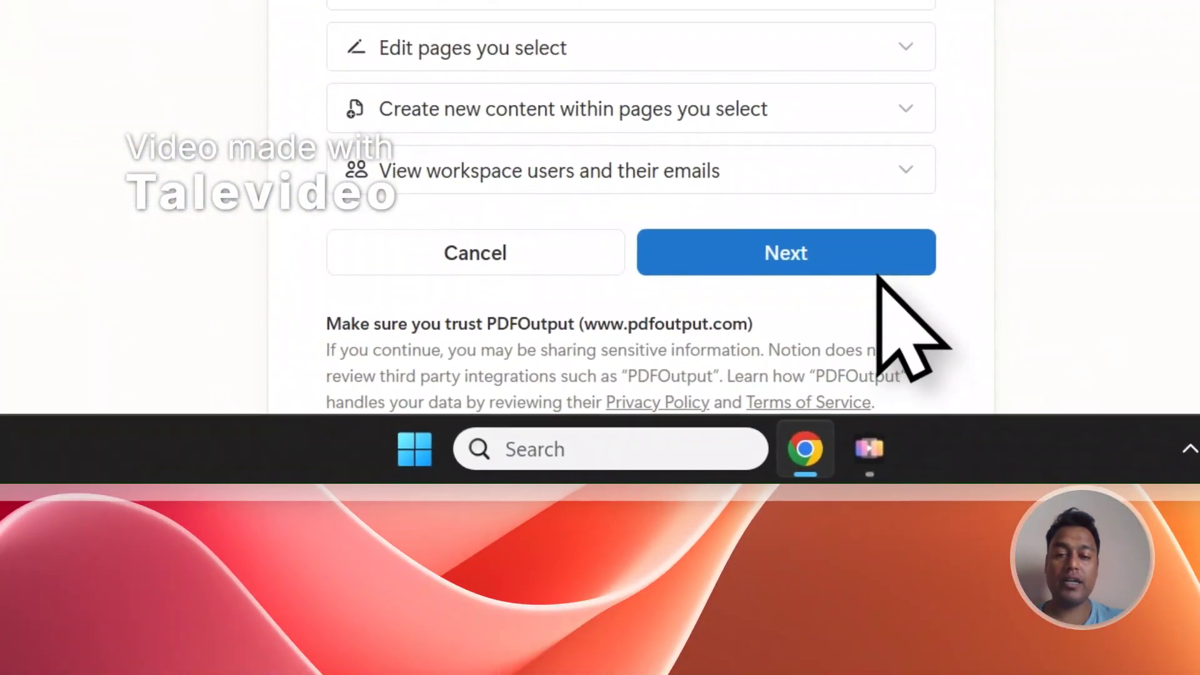
left_click(875, 268)
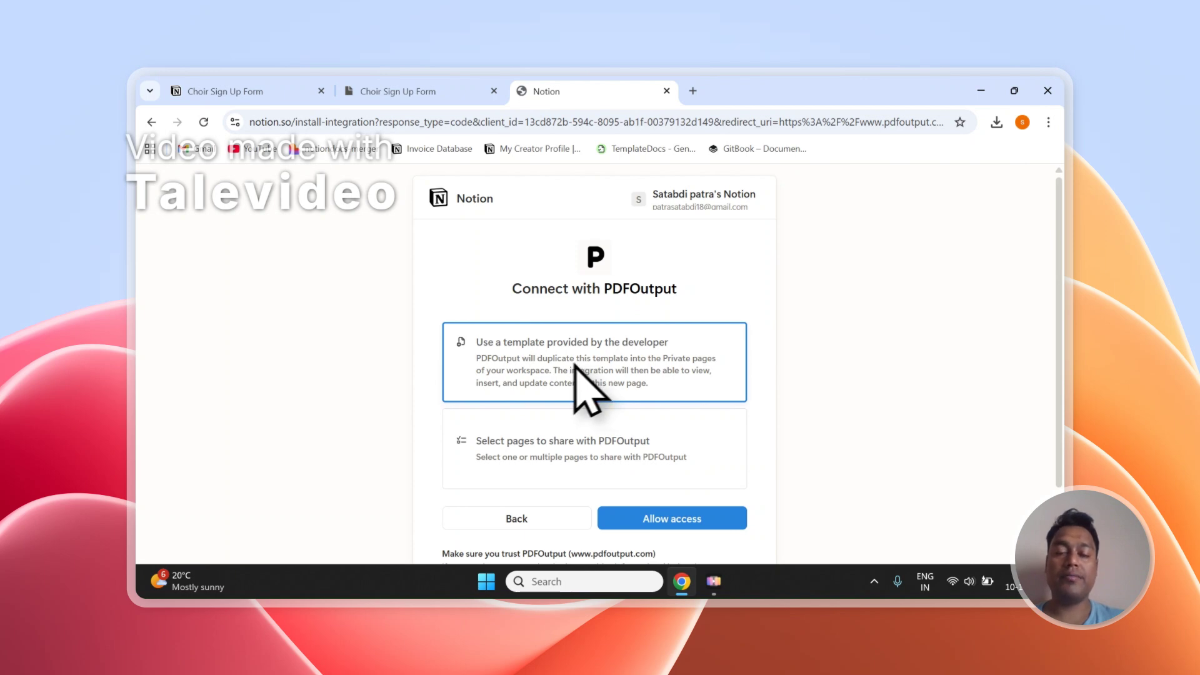
left_click(398, 91)
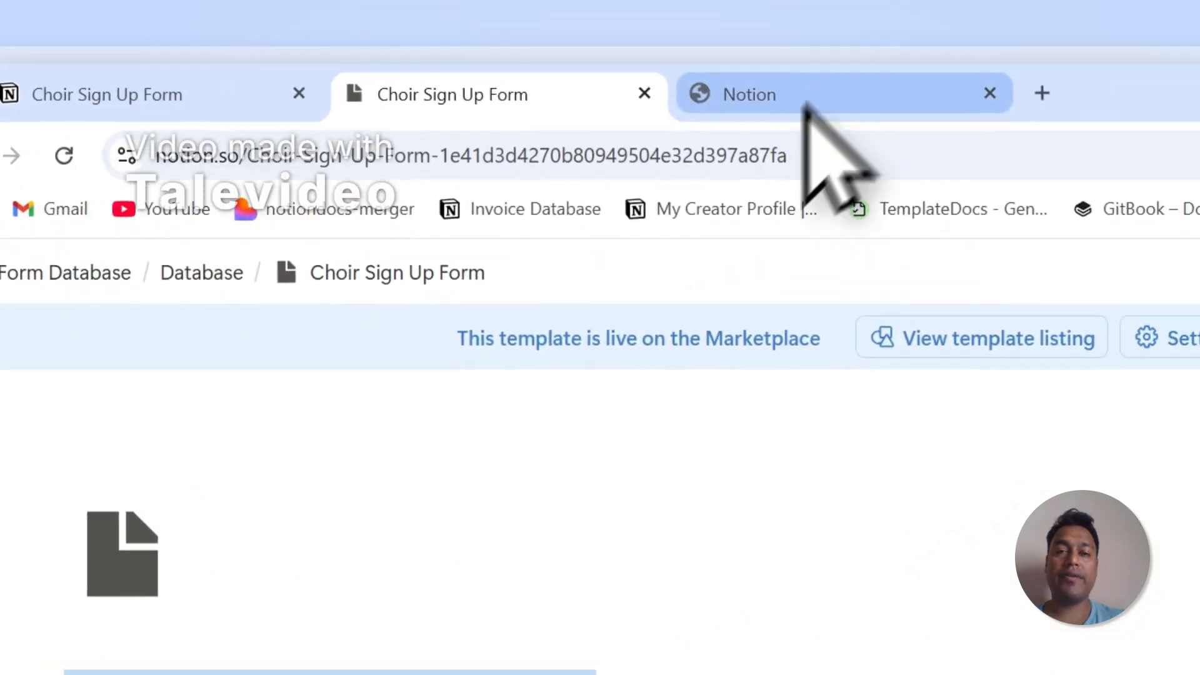
left_click(807, 108)
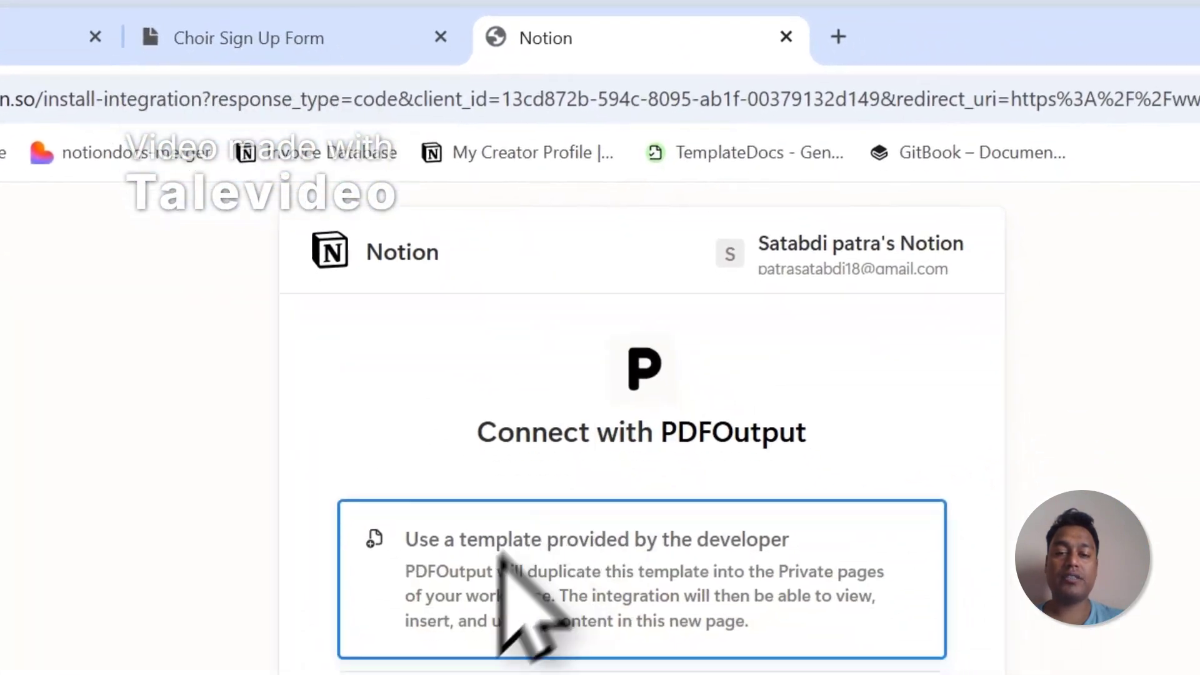
left_click(594, 390)
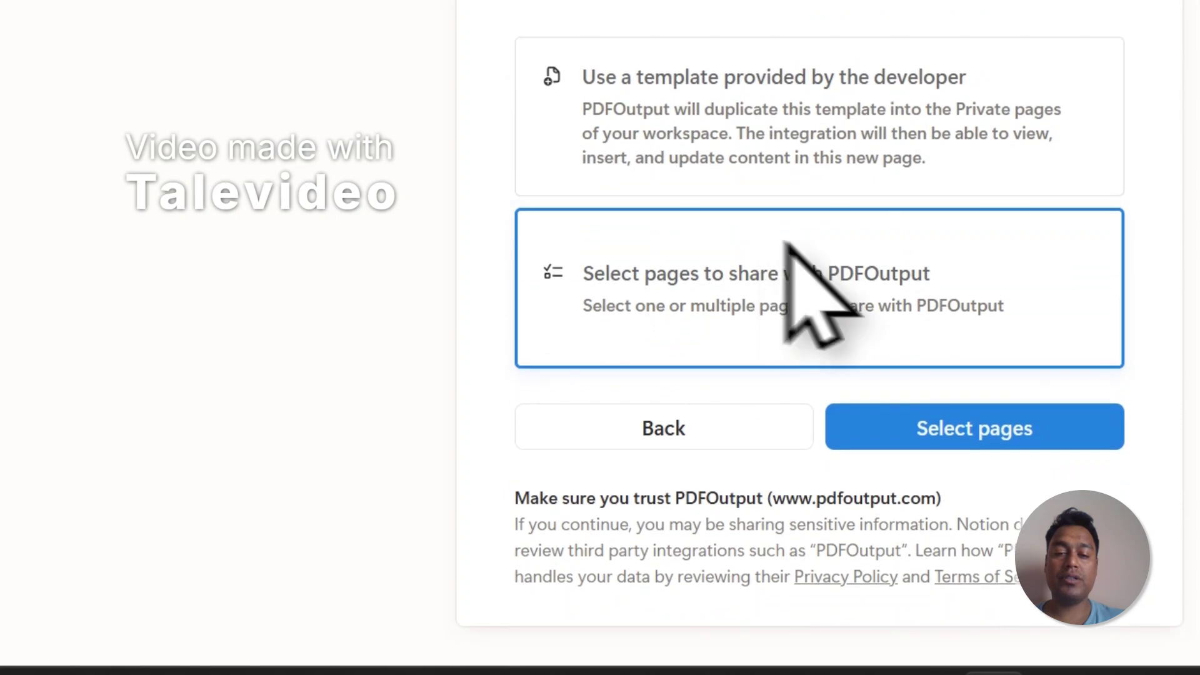
left_click(1083, 569)
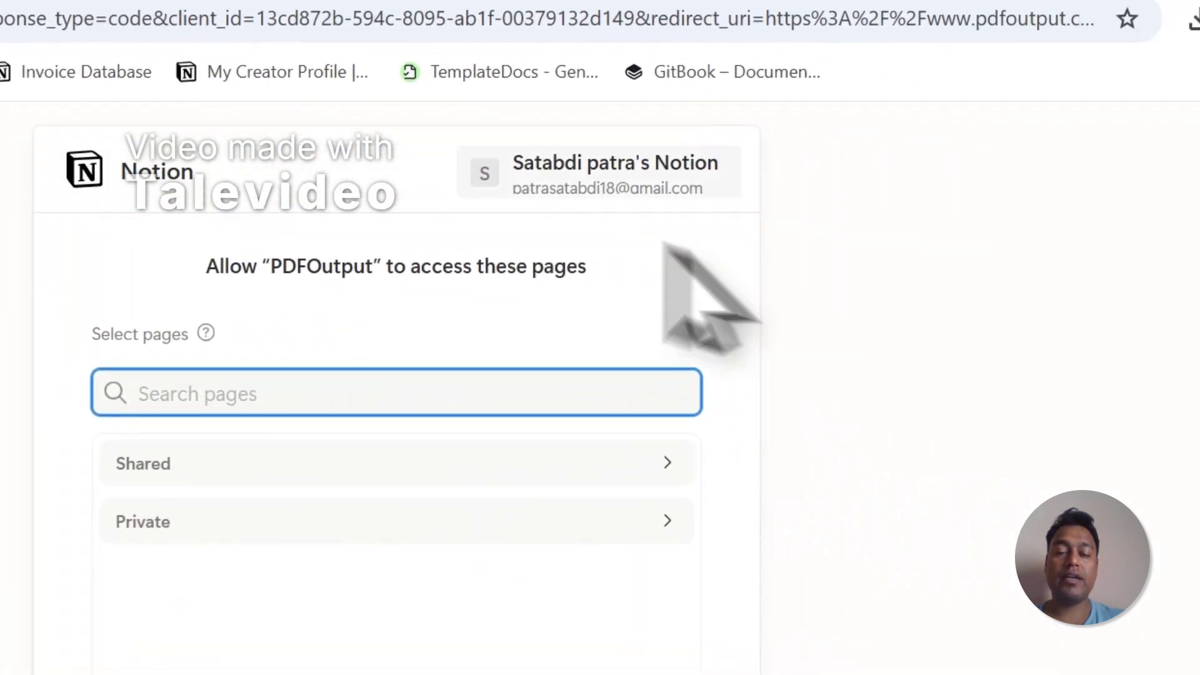
- Copy the Choir Sign Up Form title again and search for it among the pages PDFOutput may access
left_click(354, 94)
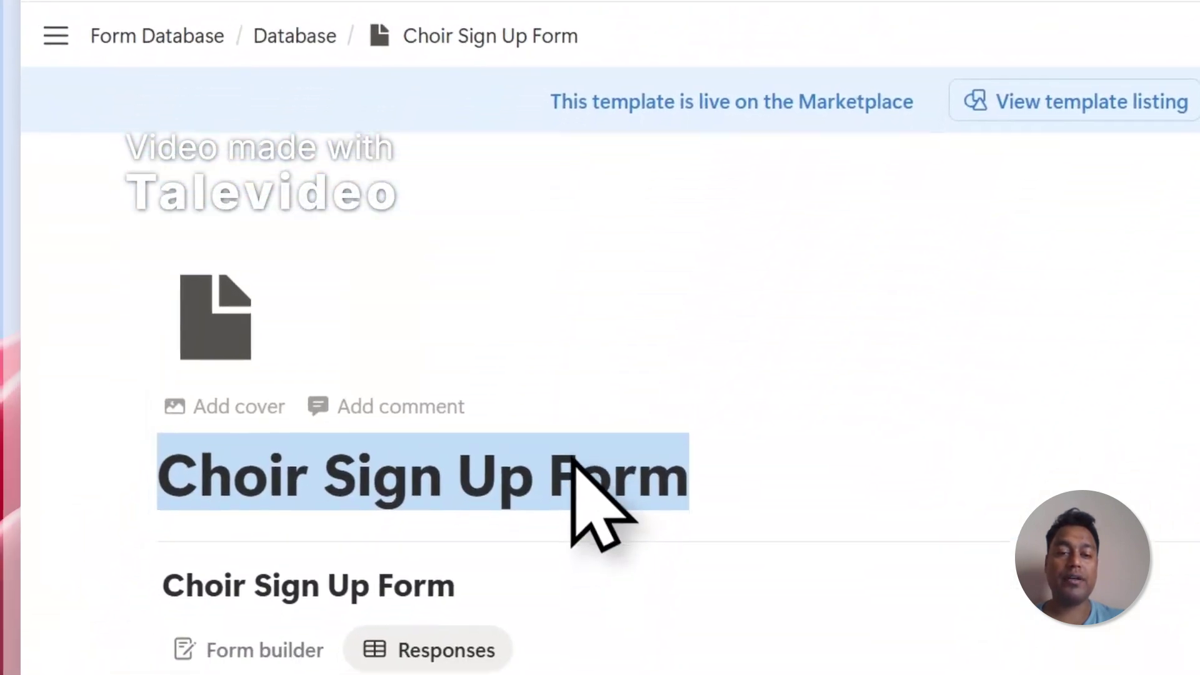
right_click(570, 460)
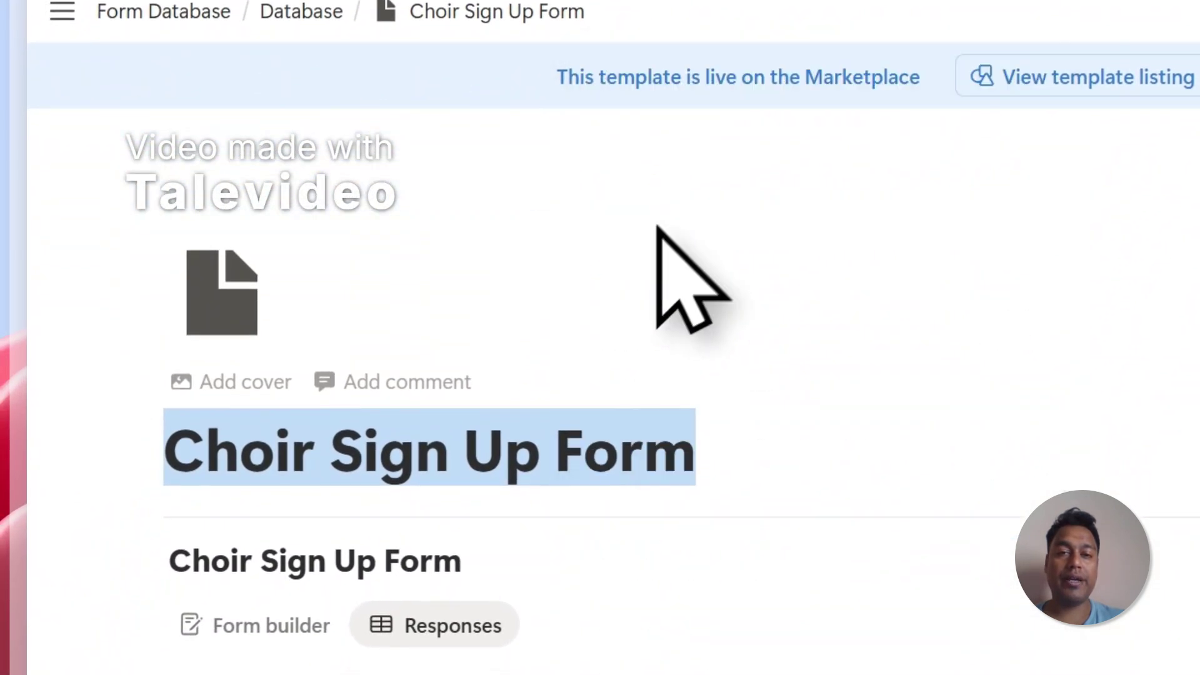
left_click(750, 75)
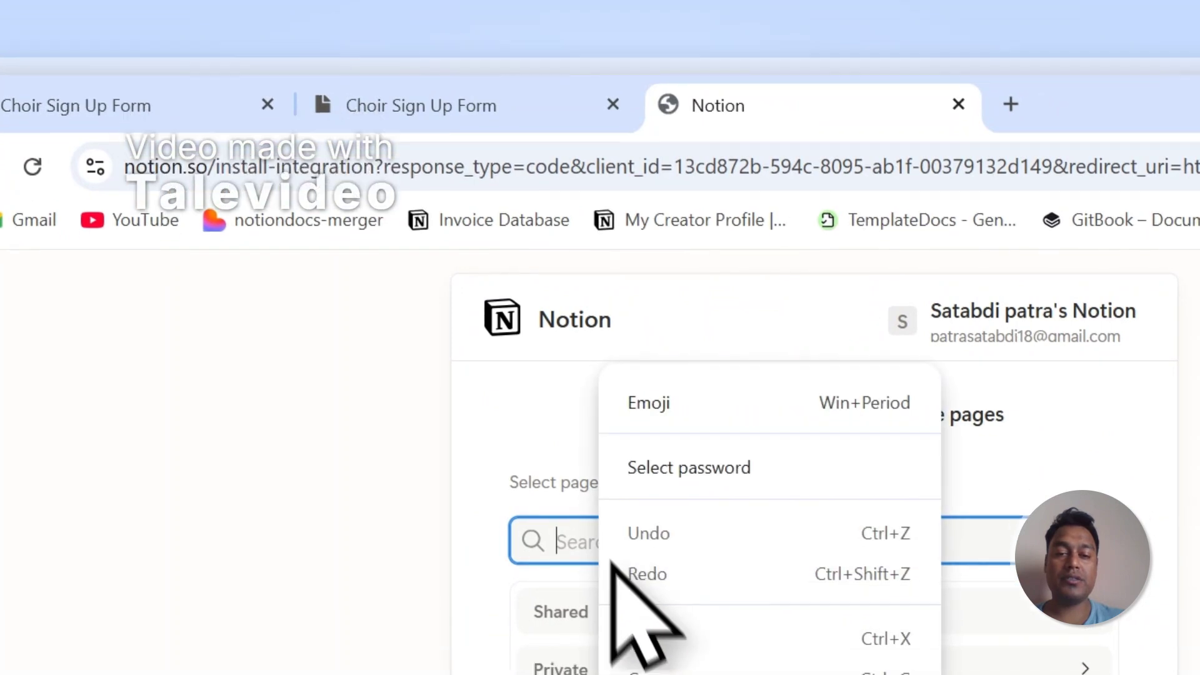
left_click(653, 674)
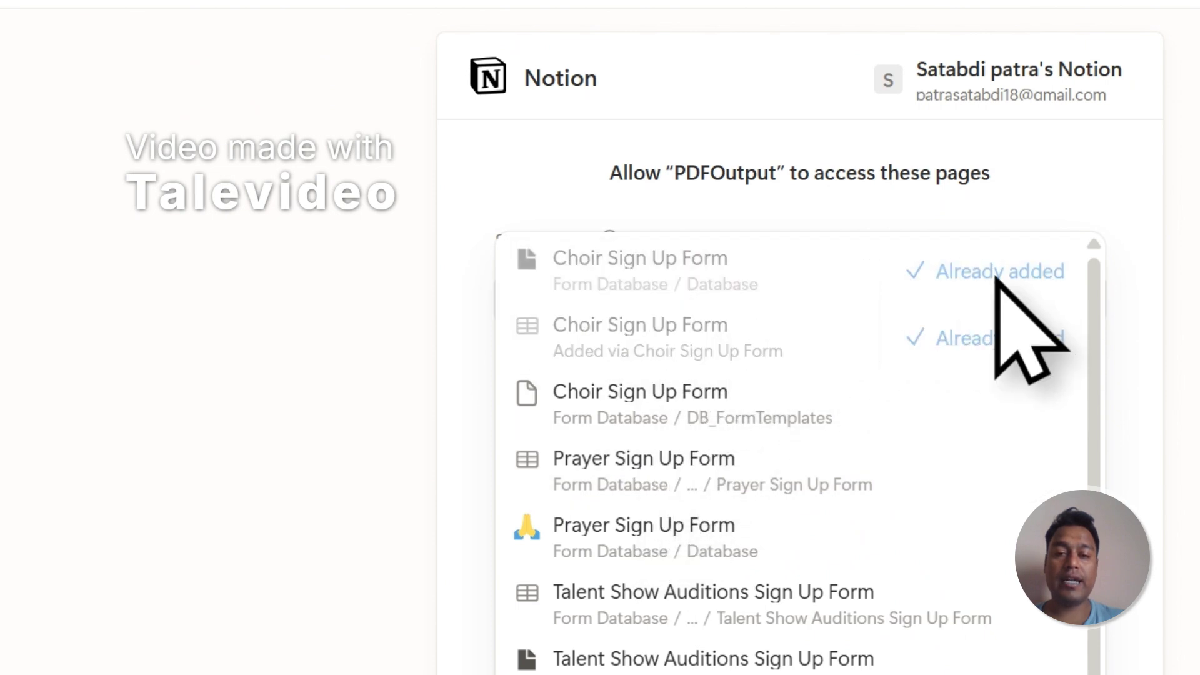
left_click(1017, 214)
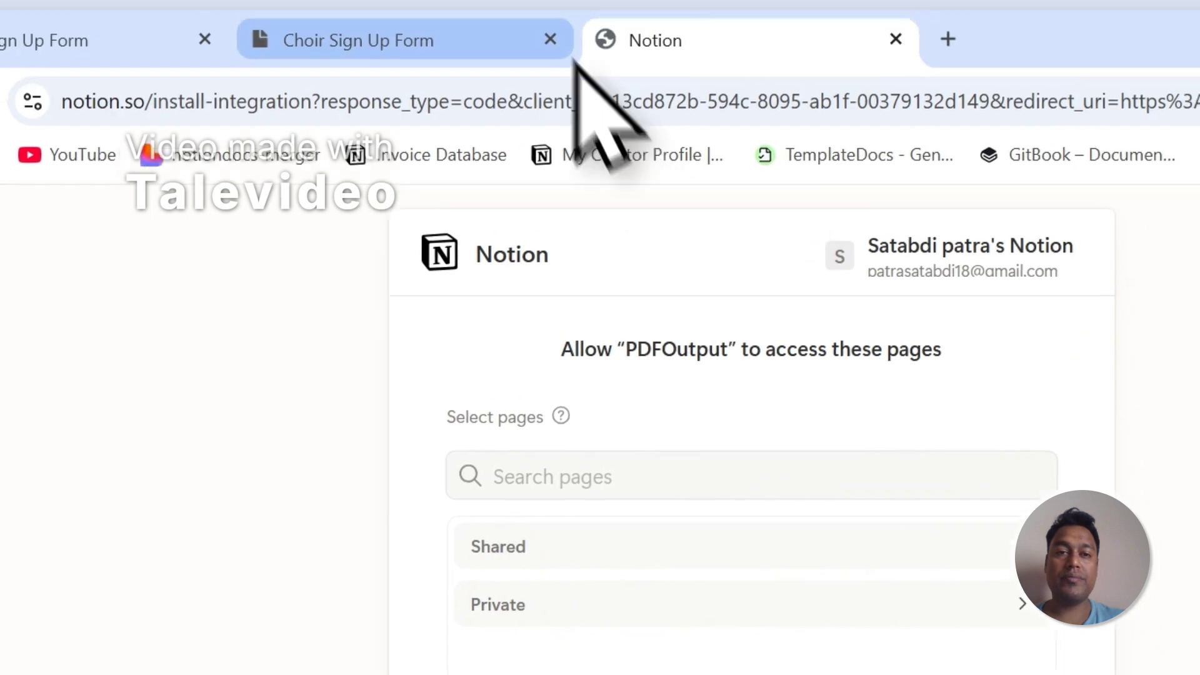
- Check the Choir Sign Up Form page's title against the page search in PDFOutput's access request
left_click(506, 39)
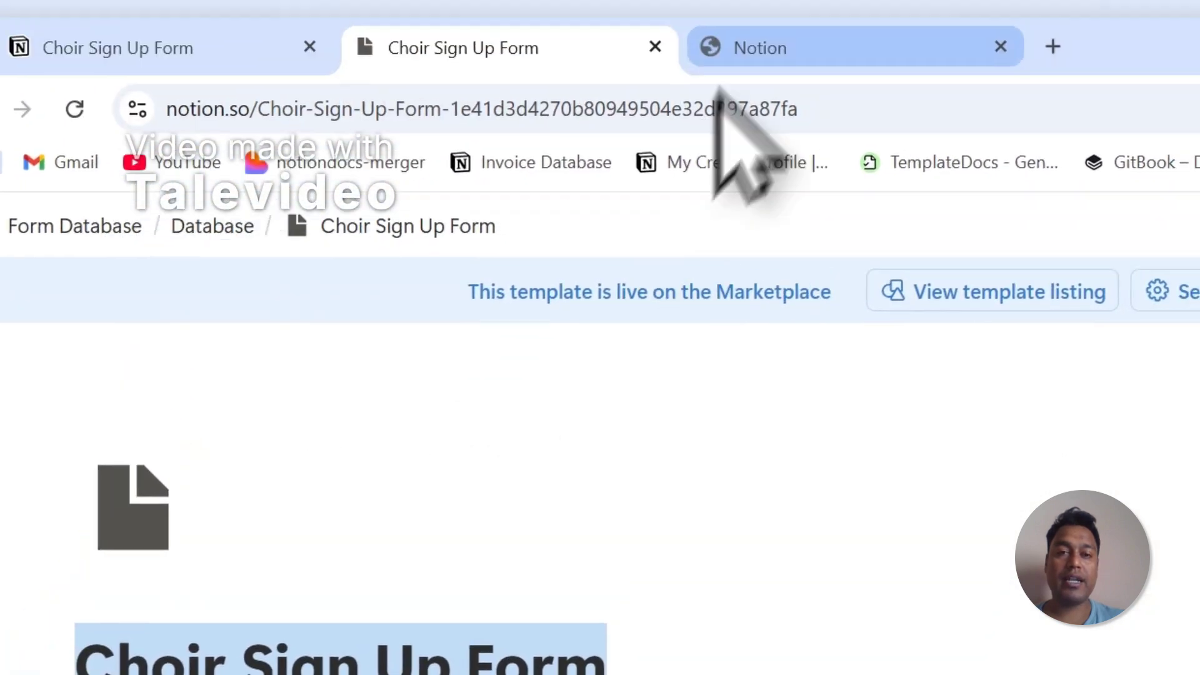
left_click(750, 46)
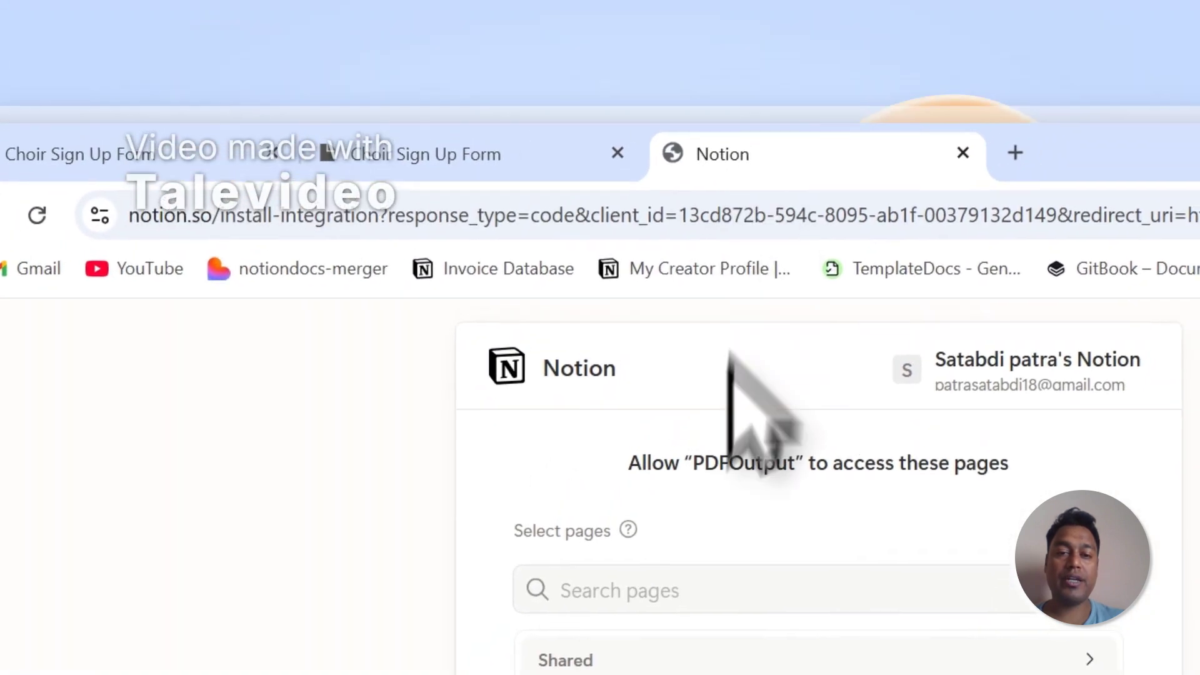
left_click(619, 455)
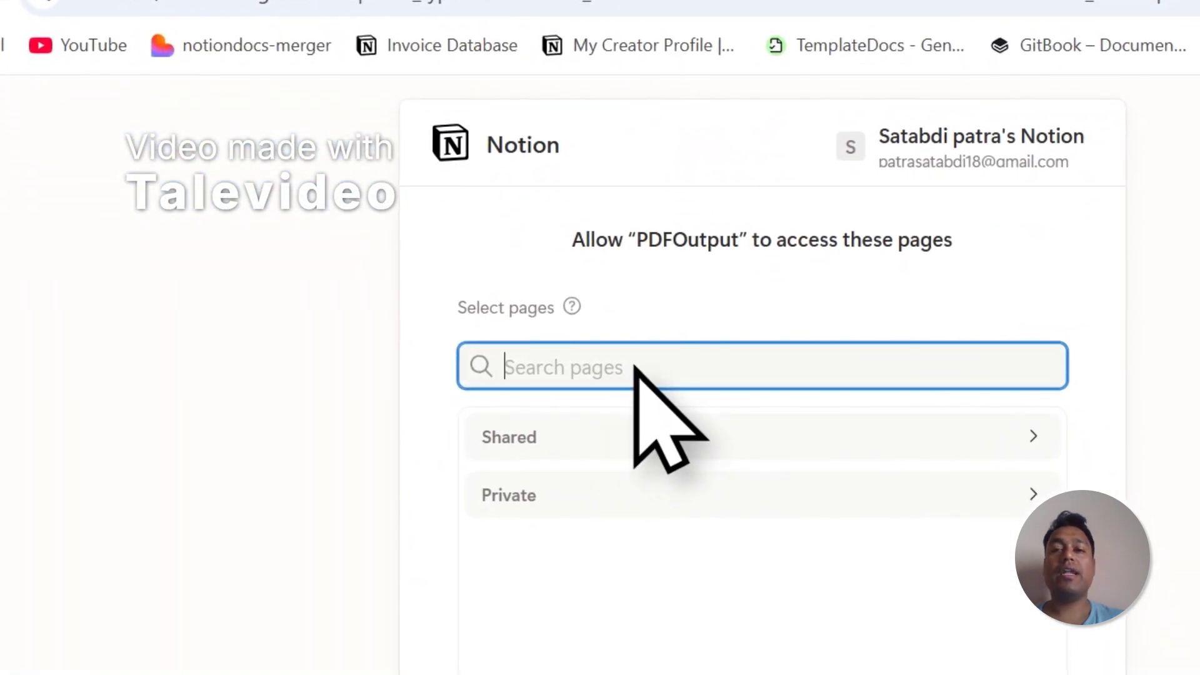
scroll(636, 370, "down", 3)
scroll(635, 370, "up", 2)
left_click(476, 103)
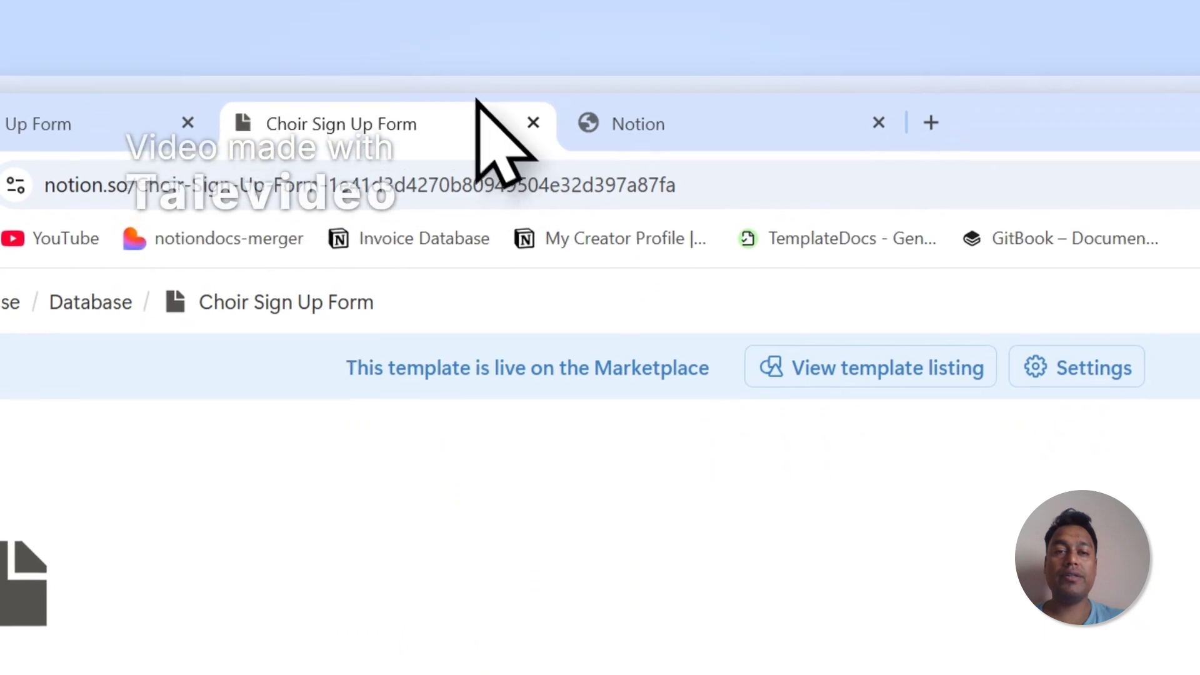
left_click(735, 123)
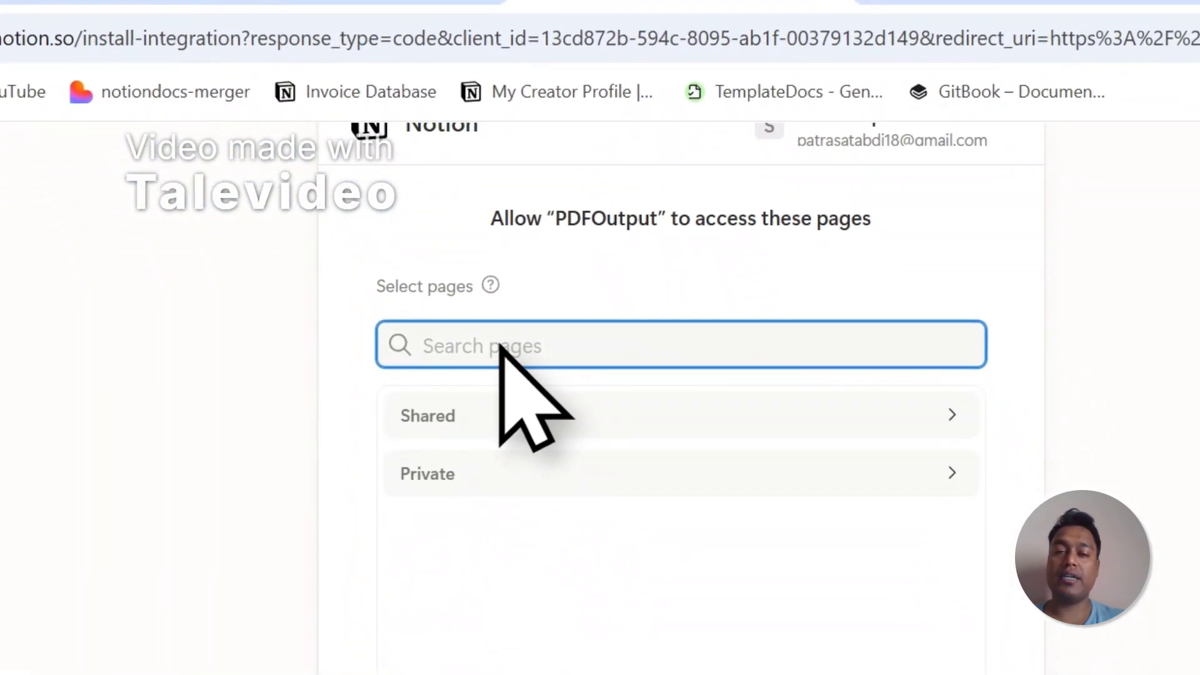
- Expand the Private pages and review the manually selected pages for the Choir Sign Up Form
left_click(517, 489)
scroll(632, 491, "down", 3)
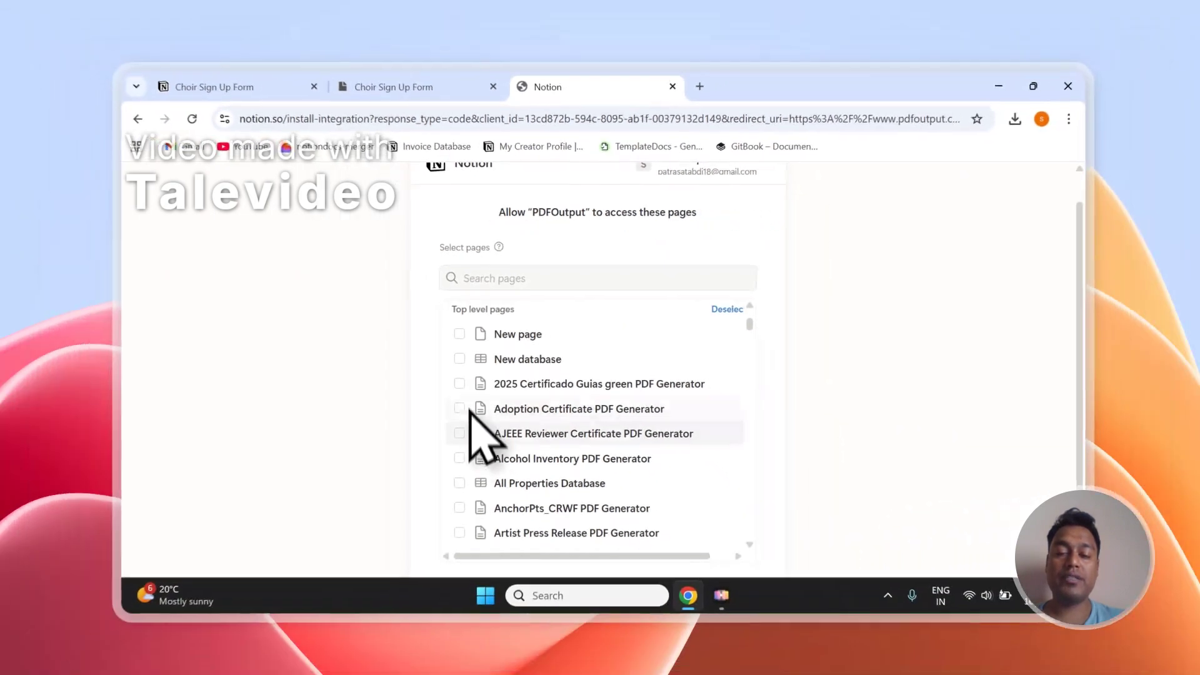
scroll(436, 644, "down", 2)
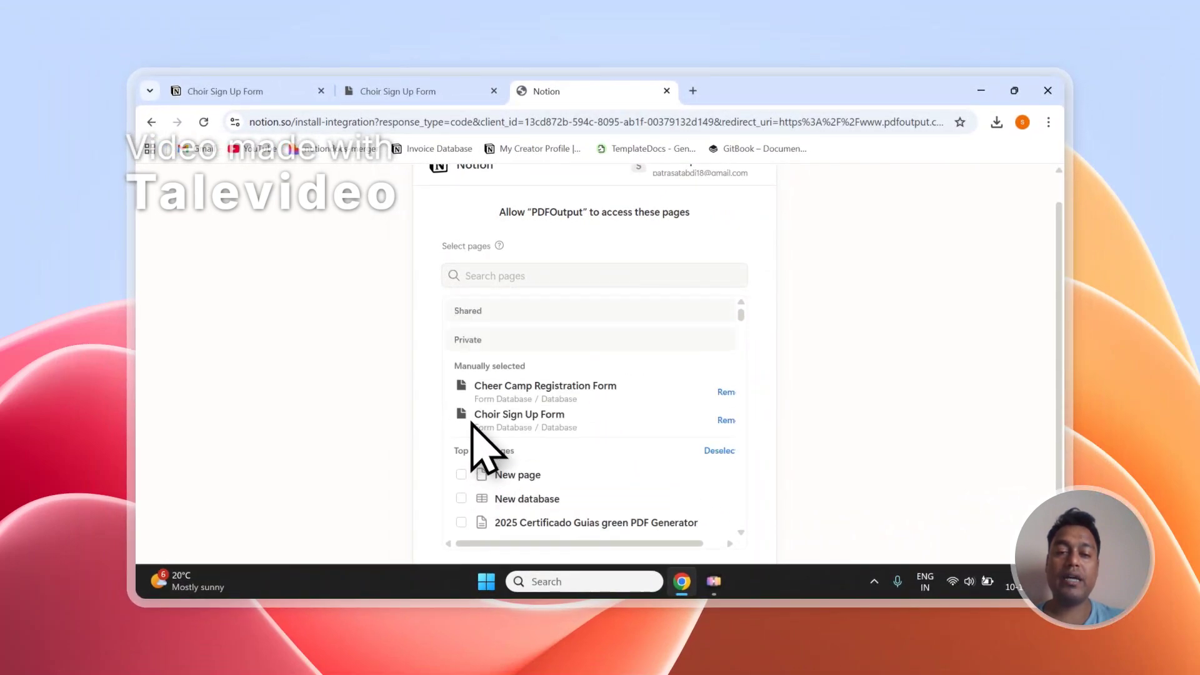
scroll(472, 425, "down", 1)
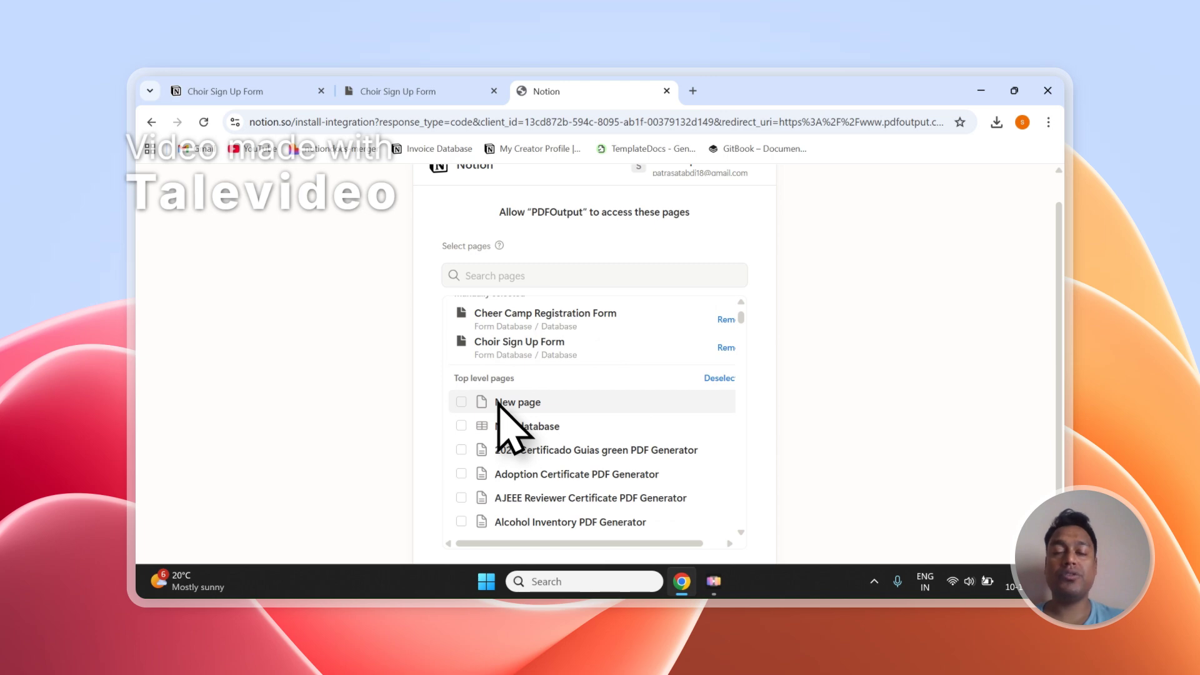
scroll(500, 394, "up", 1)
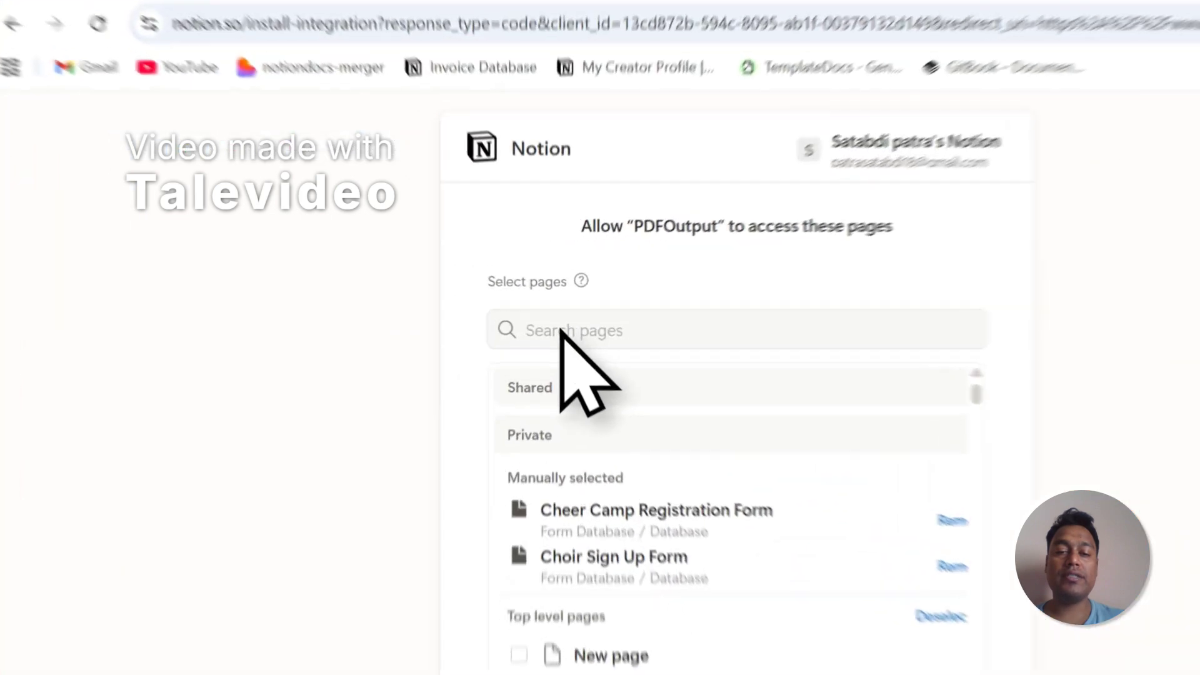
- Compare the title of the Notion page holding the form responses with the pages listed in the access request
left_click(489, 308)
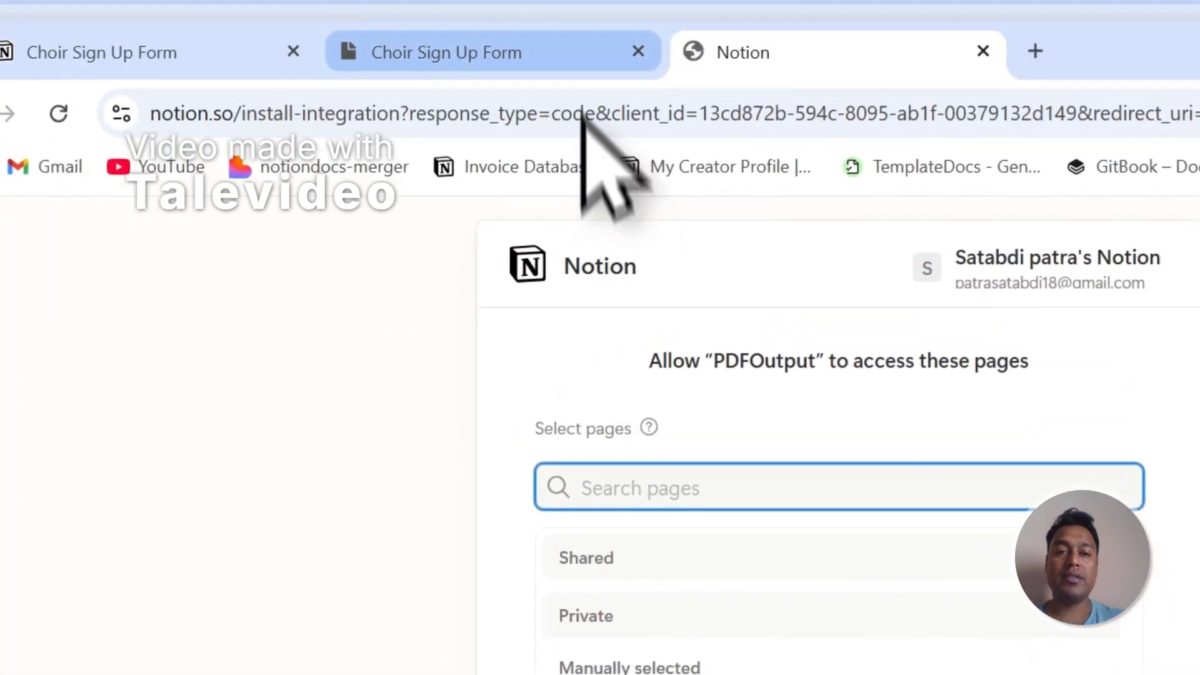
left_click(400, 91)
left_click(810, 141)
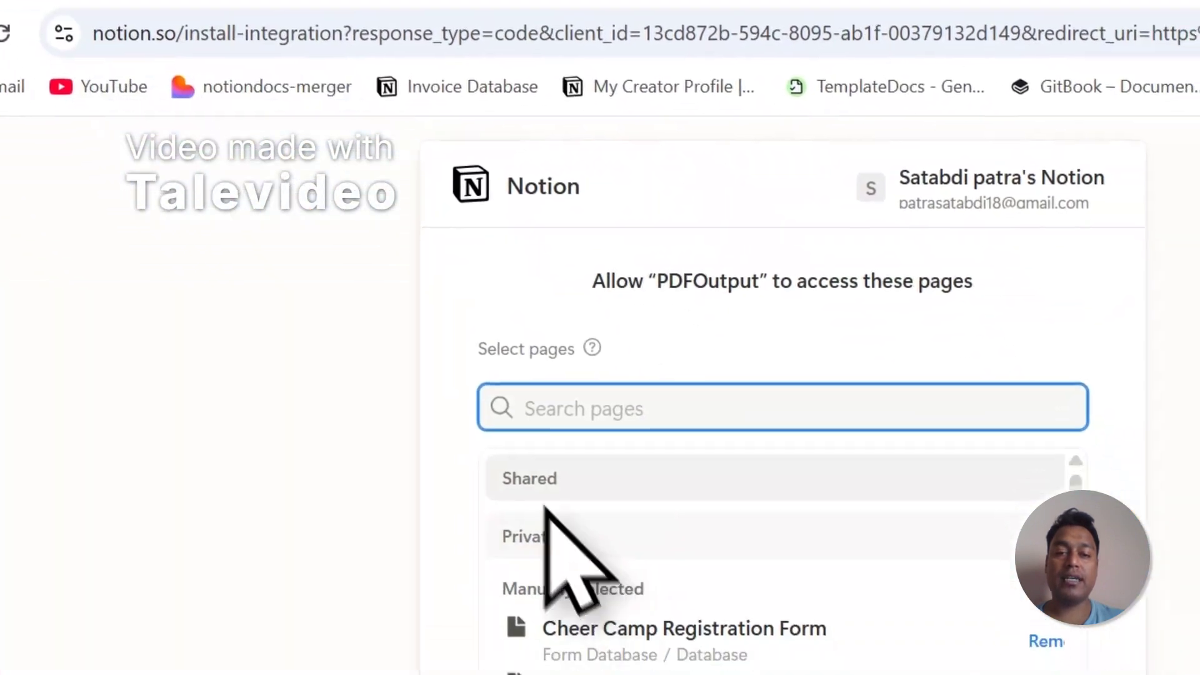
left_click(440, 0)
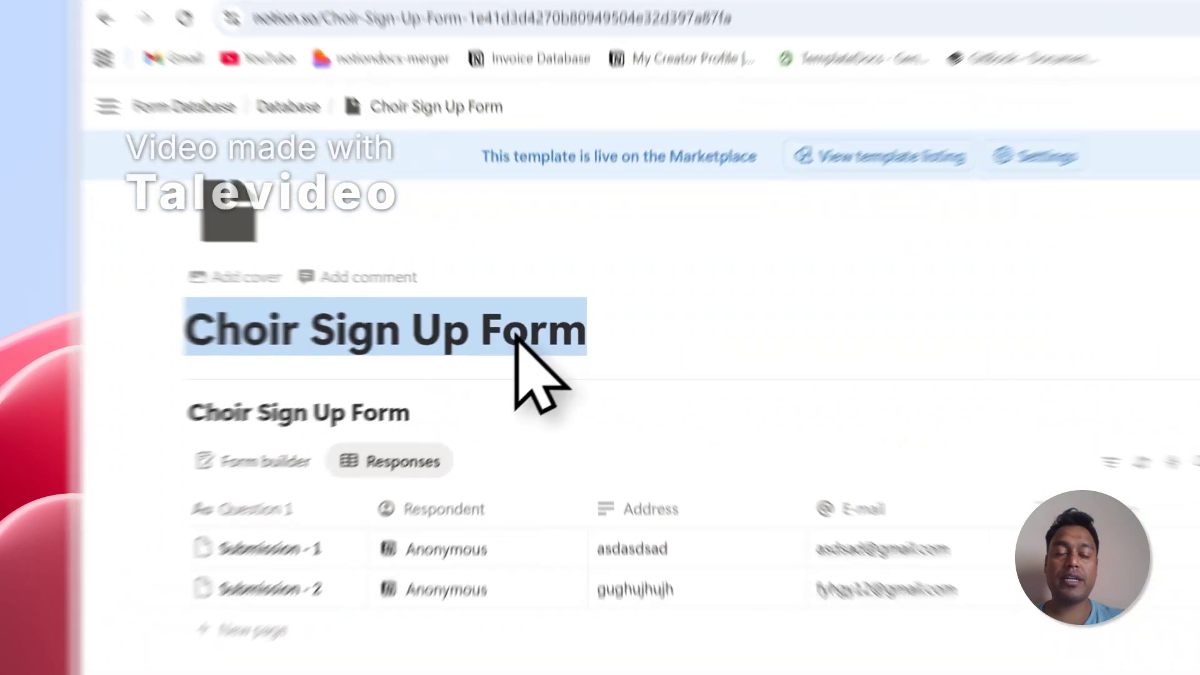
left_click(420, 329)
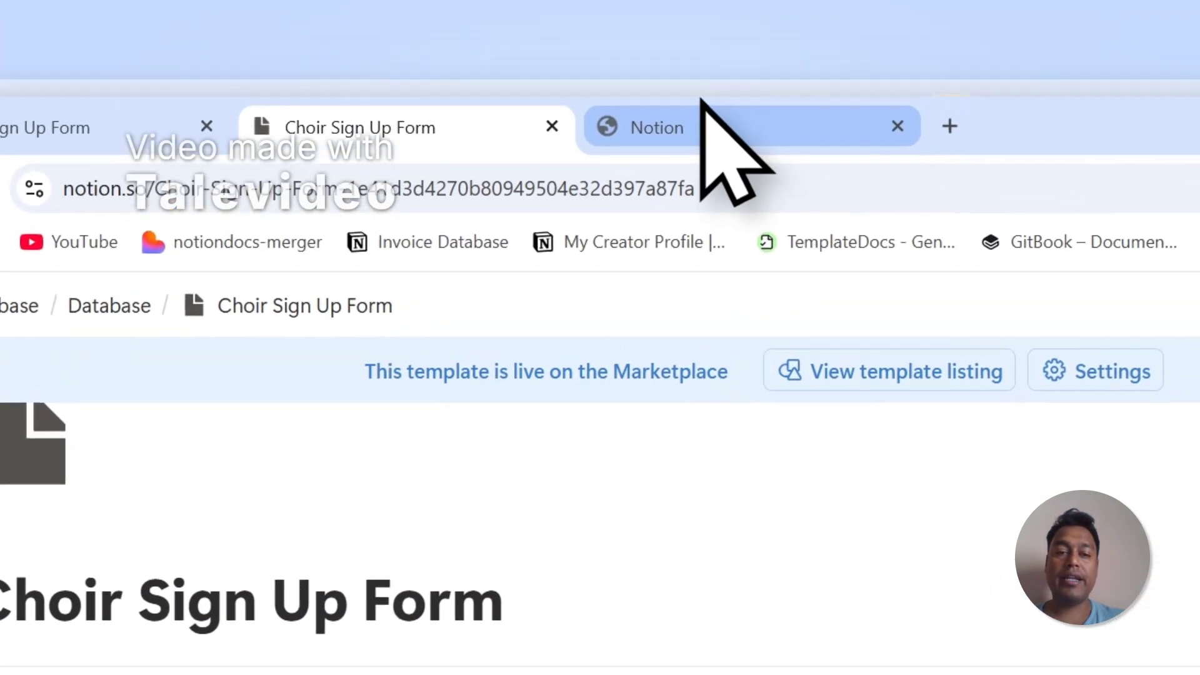
left_click(704, 107)
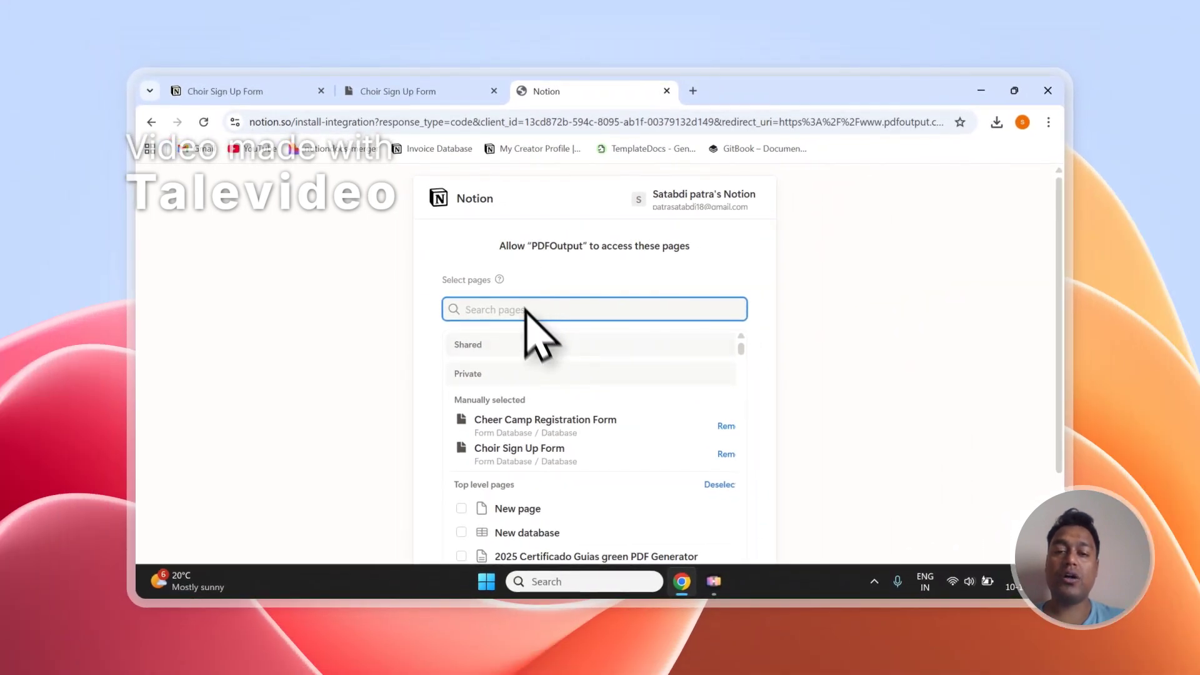
left_click(463, 82)
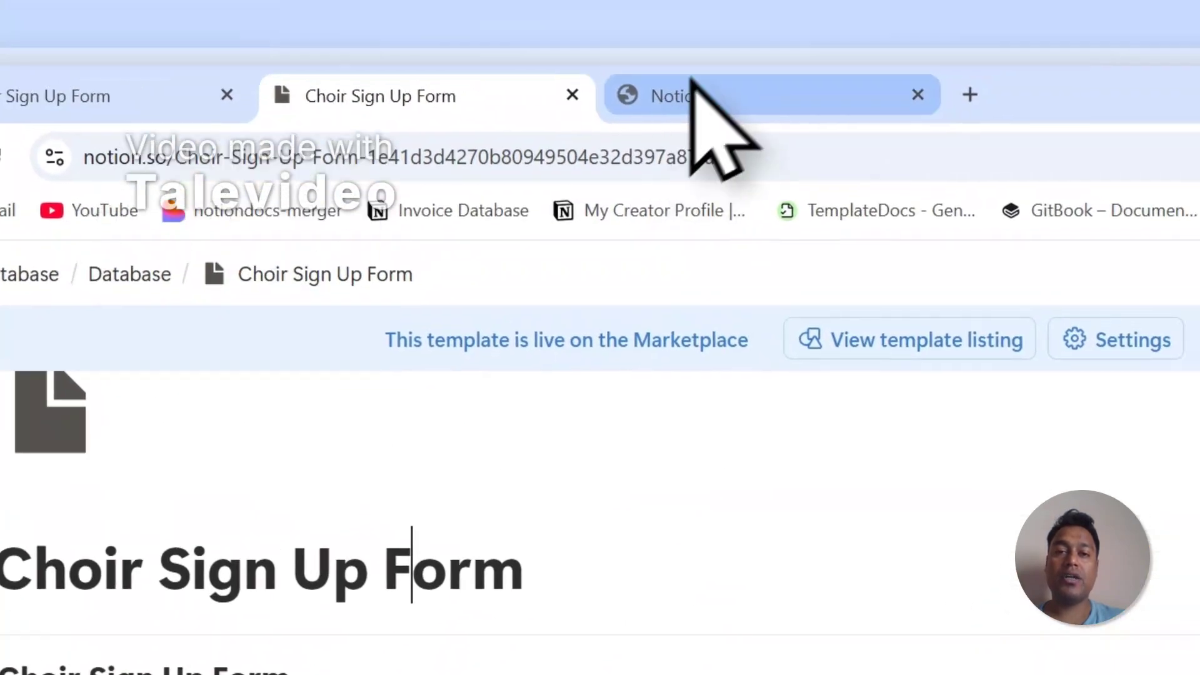
left_click(689, 88)
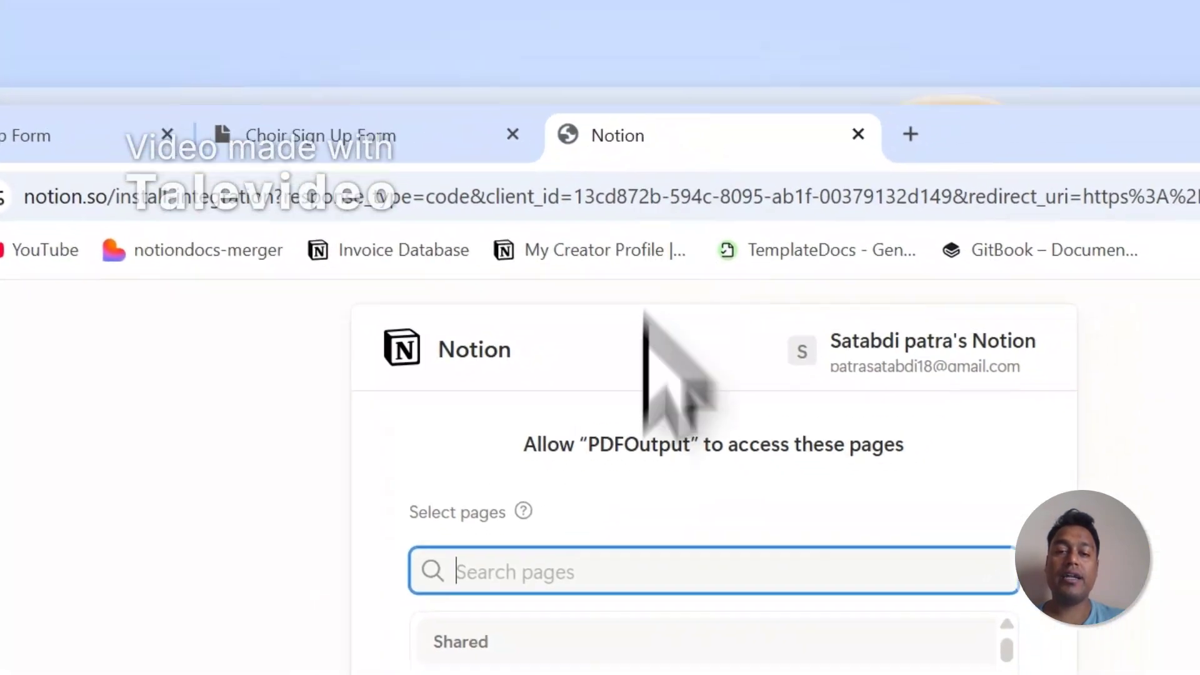
- Return to the access request and allow PDFOutput to access the selected Notion pages
left_click(438, 80)
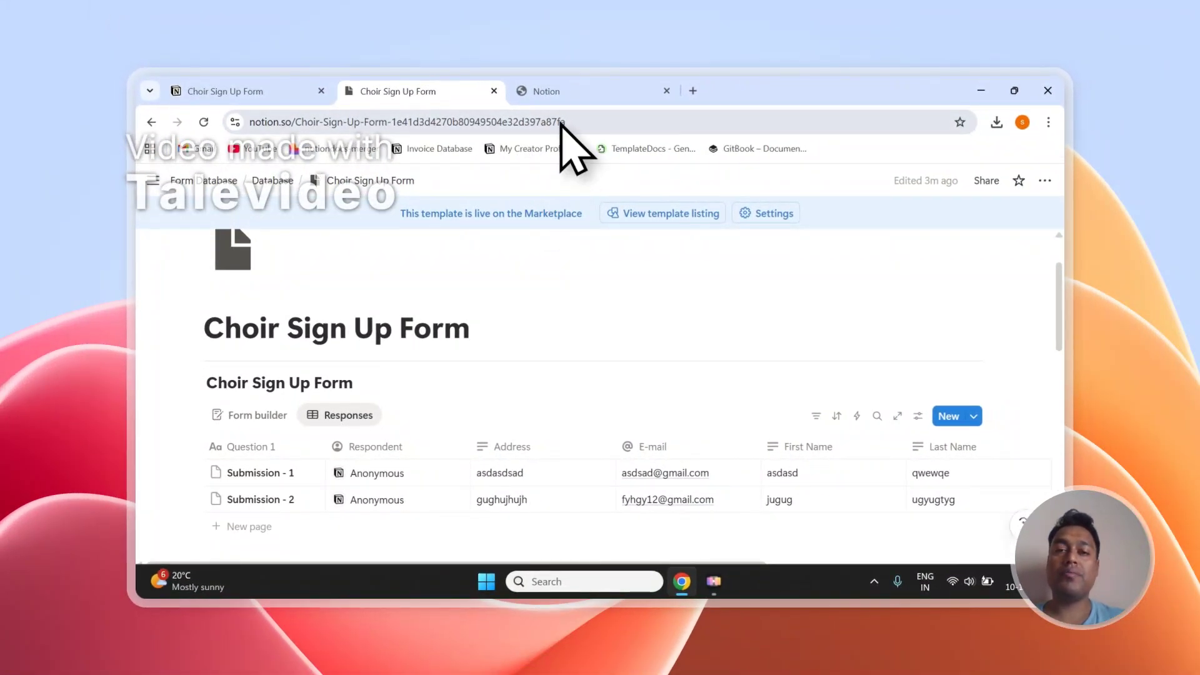
left_click(562, 92)
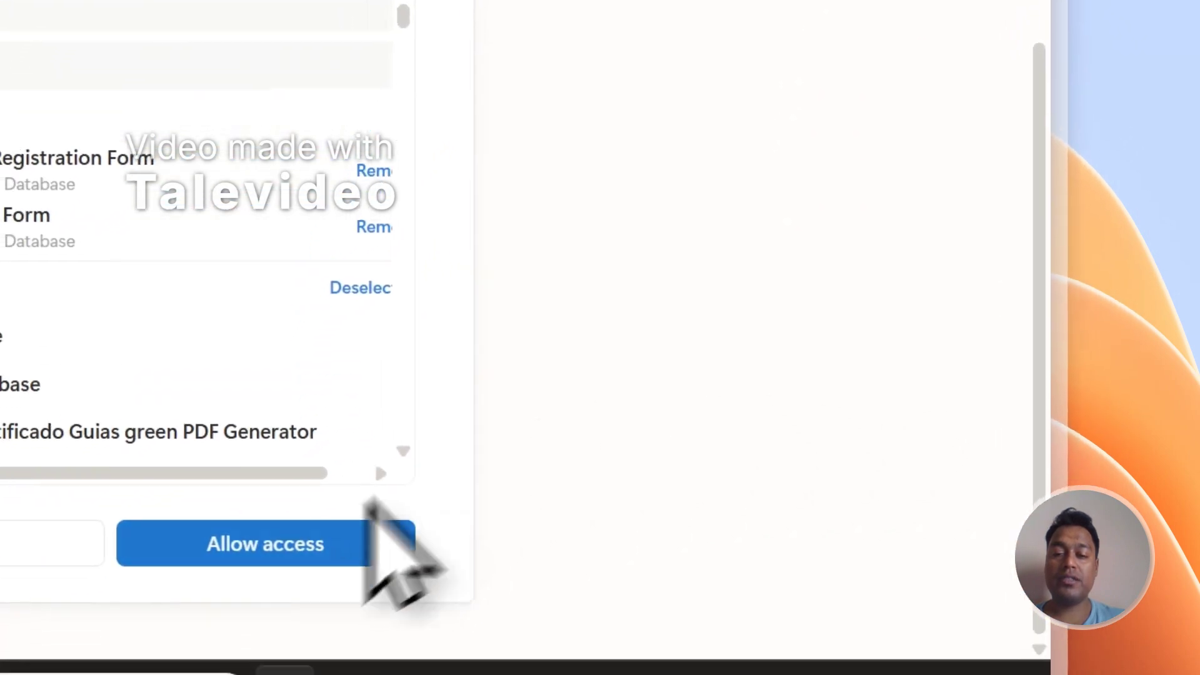
left_click(281, 543)
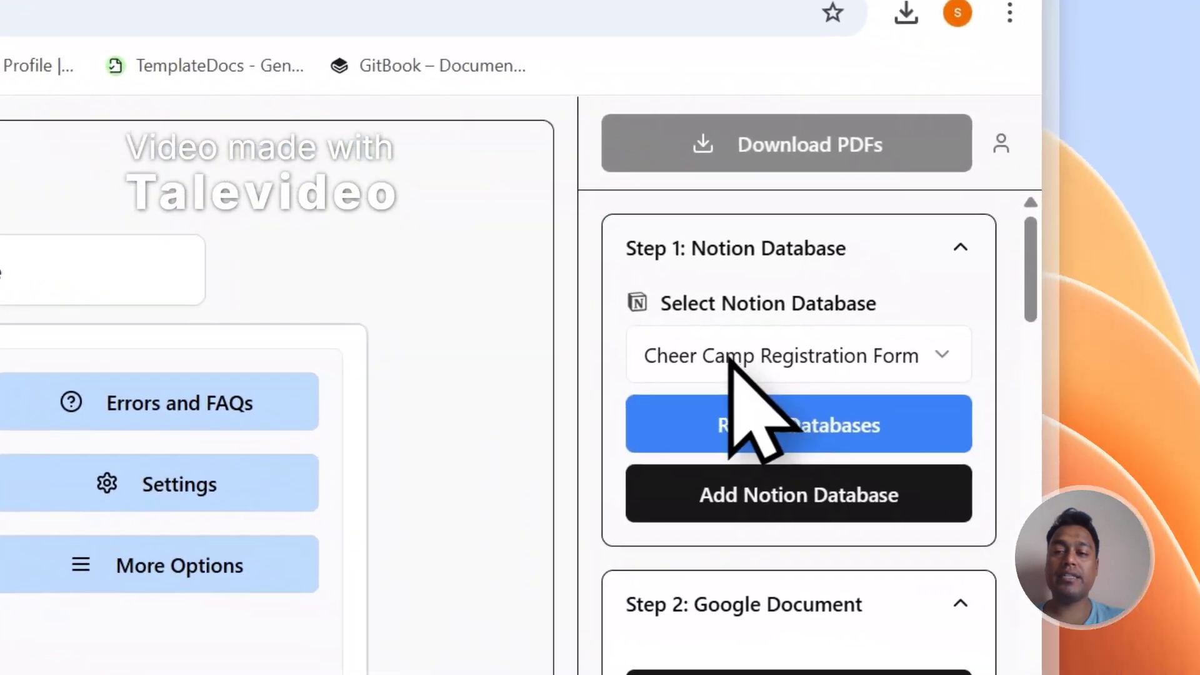
- Check the available Notion databases, reload the PDFOutput page and choose Choir Sign Up Form as the database
left_click(729, 360)
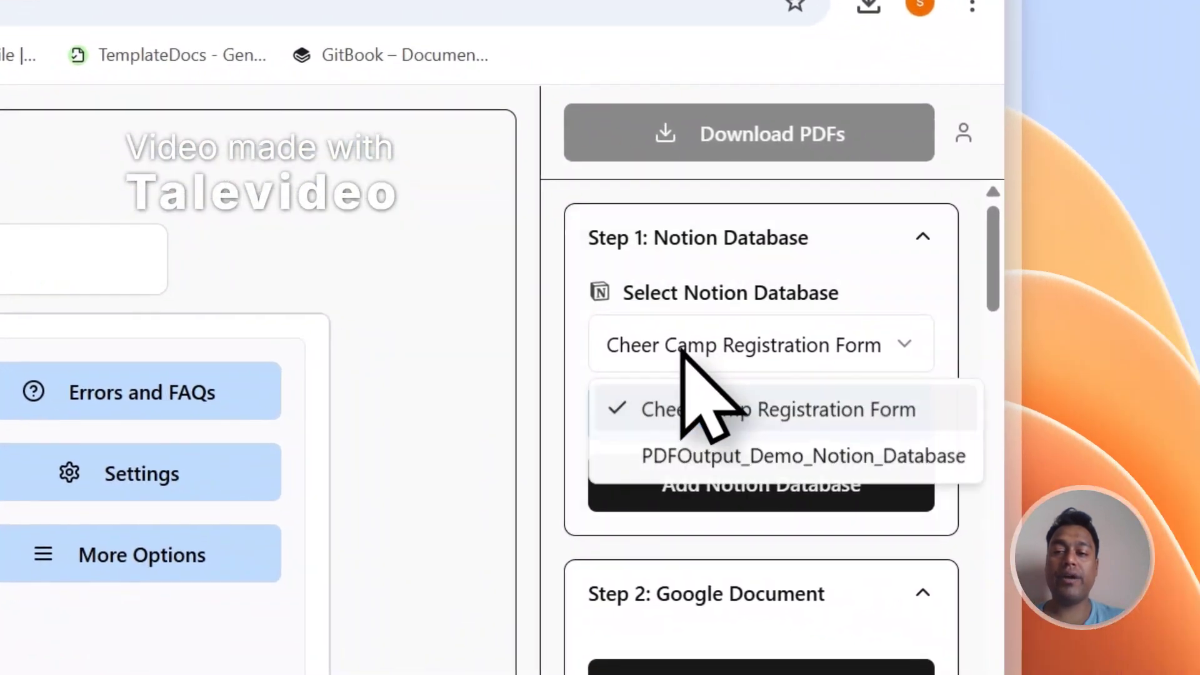
left_click(537, 313)
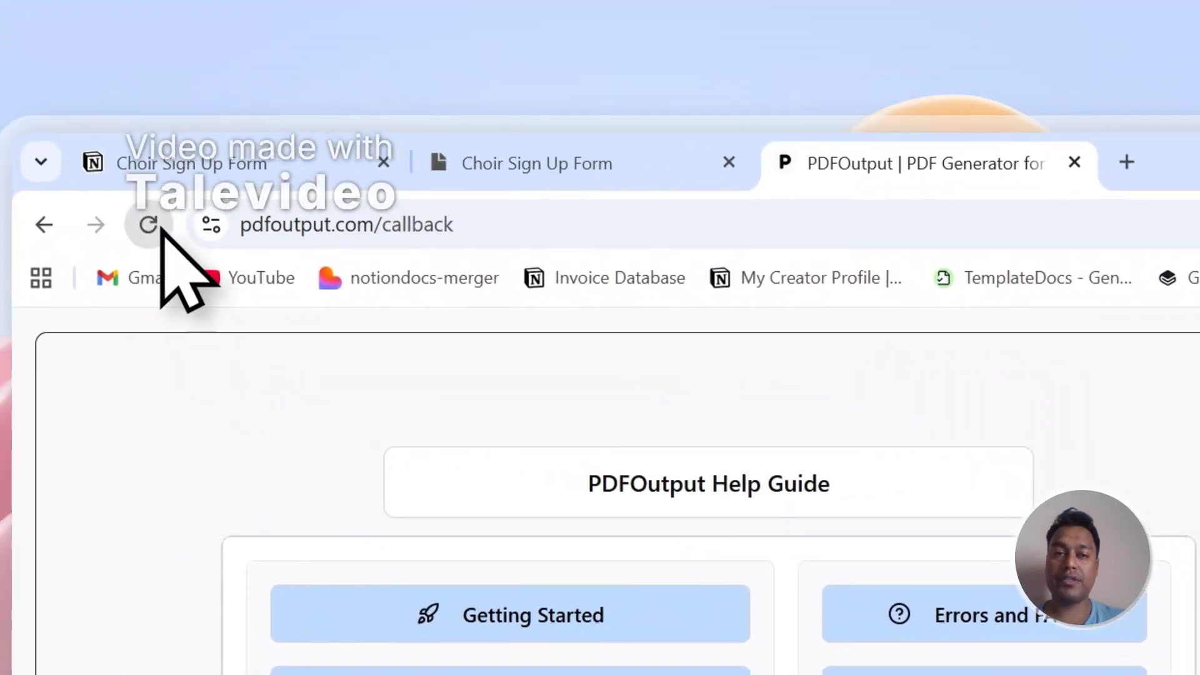
left_click(170, 230)
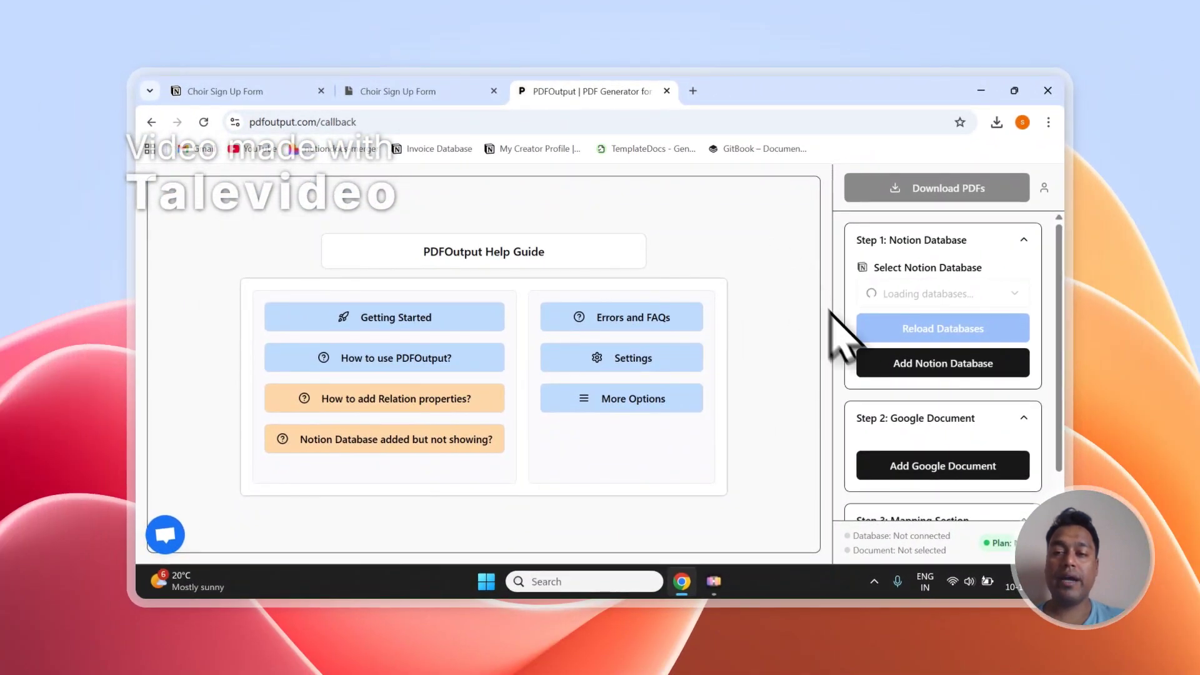
left_click(892, 303)
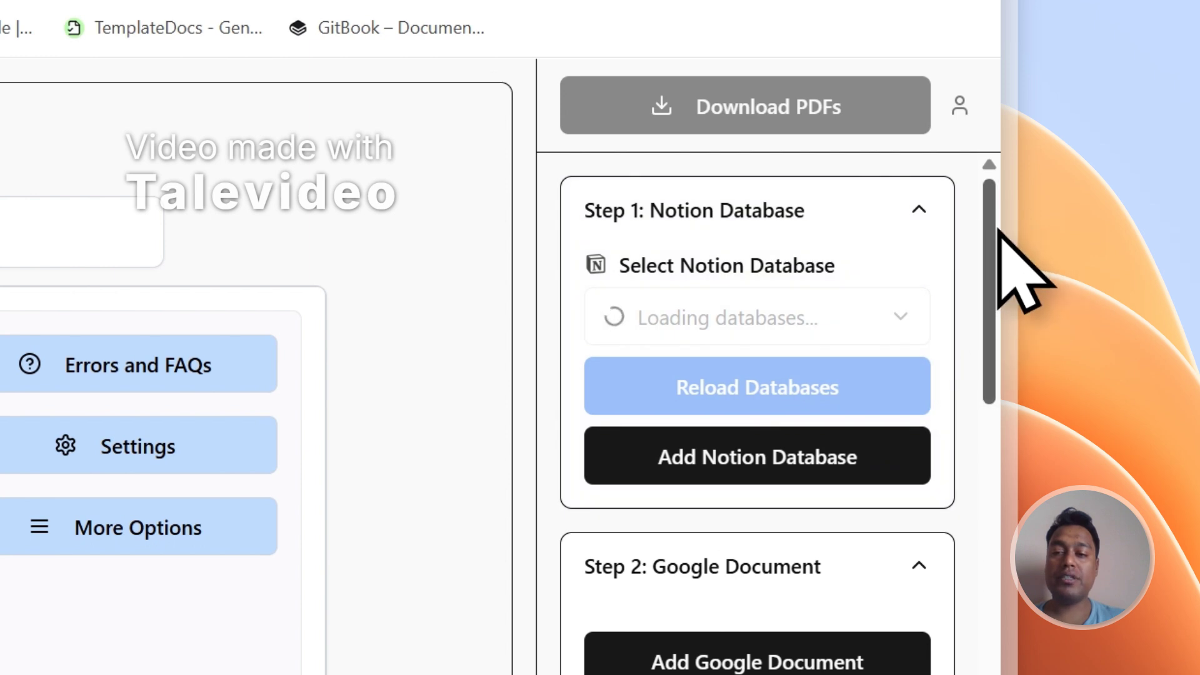
- Compare the database properties listed in PDFOutput with the columns of the Choir Sign Up Form responses
left_click_drag(998, 230, 995, 611)
scroll(732, 409, "down", 4)
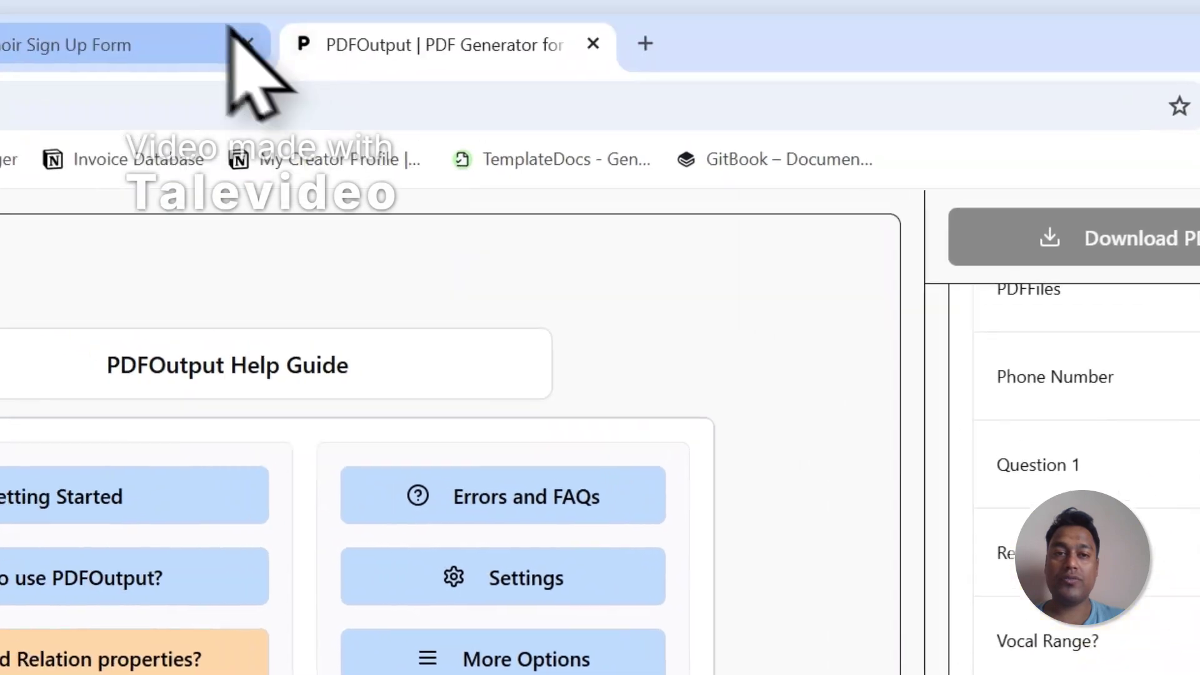
left_click(227, 40)
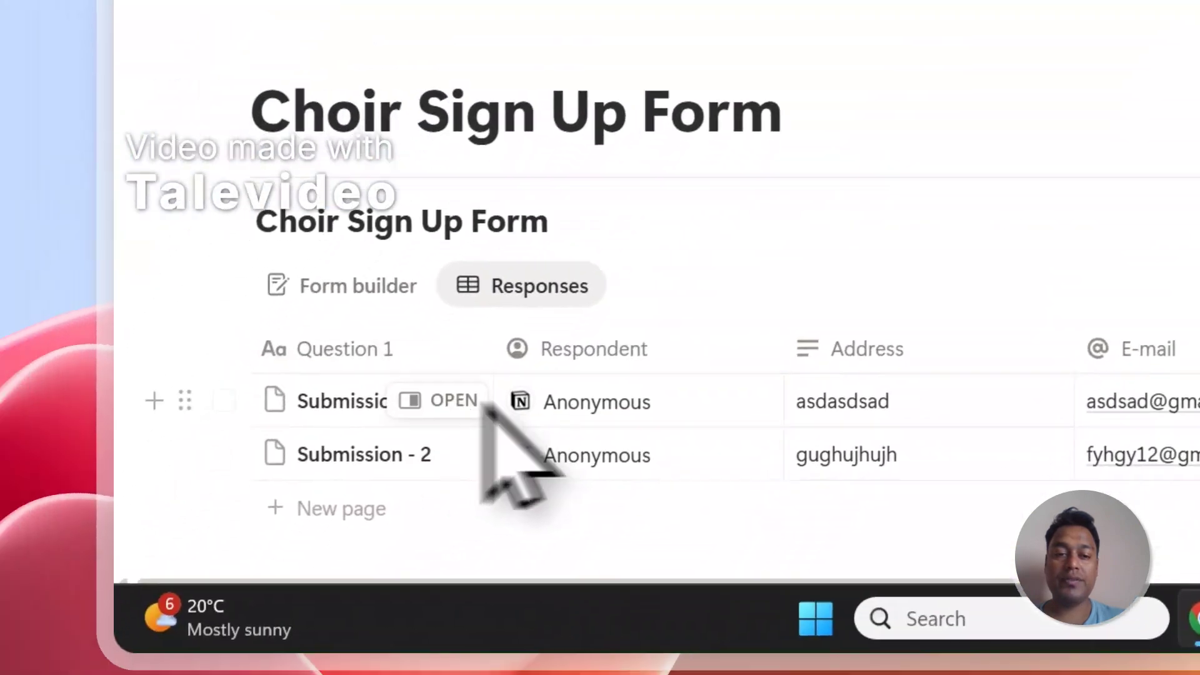
left_click(406, 103)
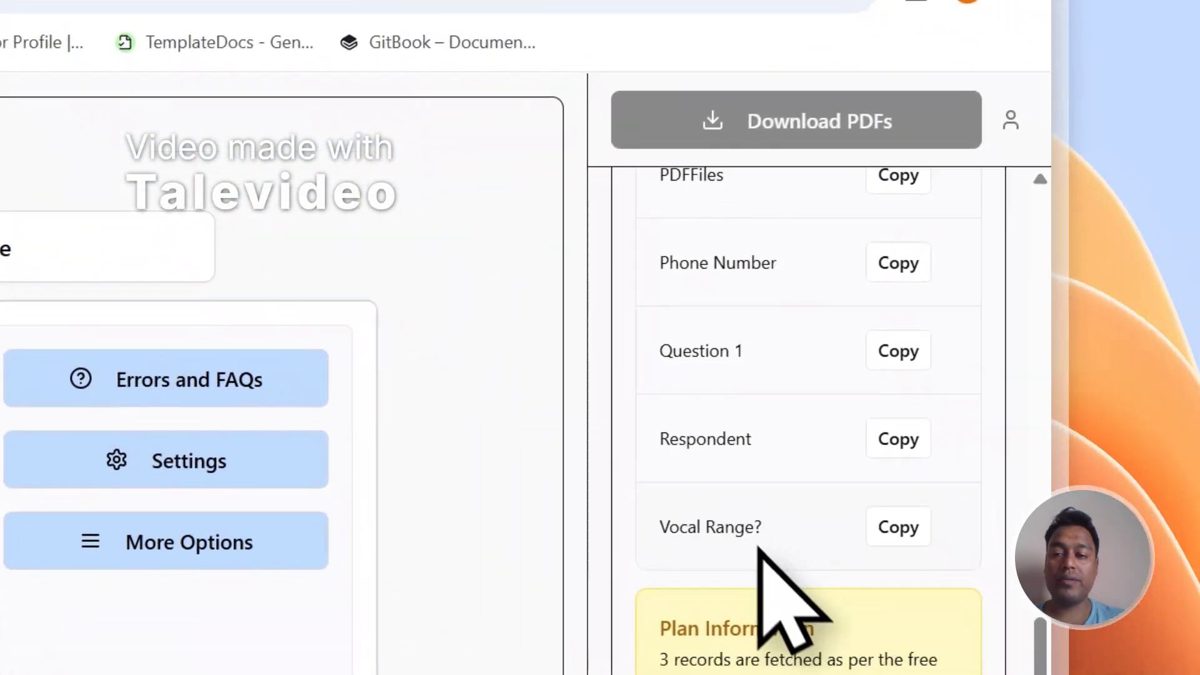
scroll(759, 550, "up", 10)
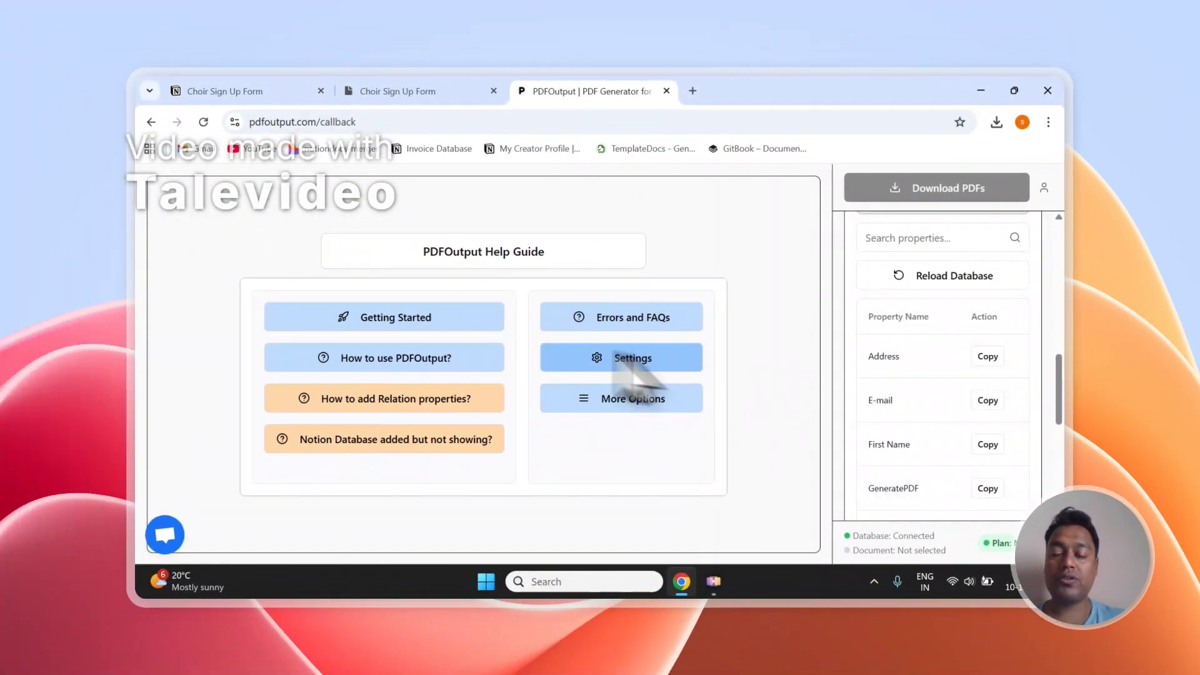
scroll(978, 425, "down", 6)
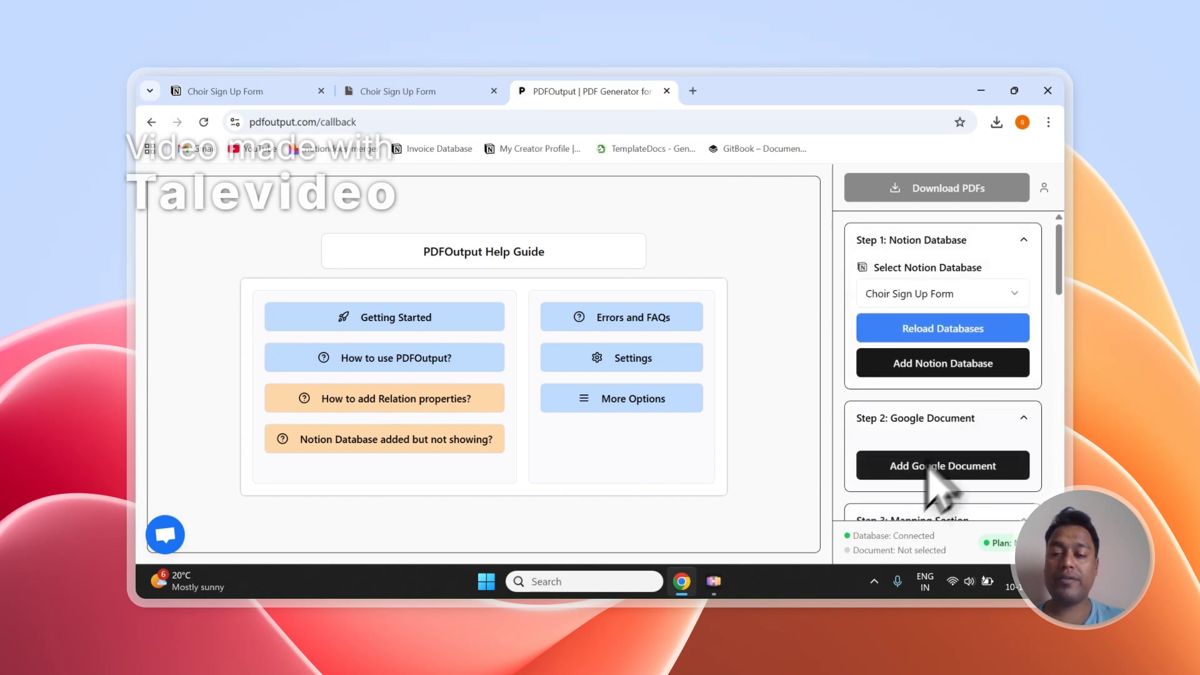
- Browse the existing Google documents, cancel the file picker and add the recommended demo document instead
left_click(956, 465)
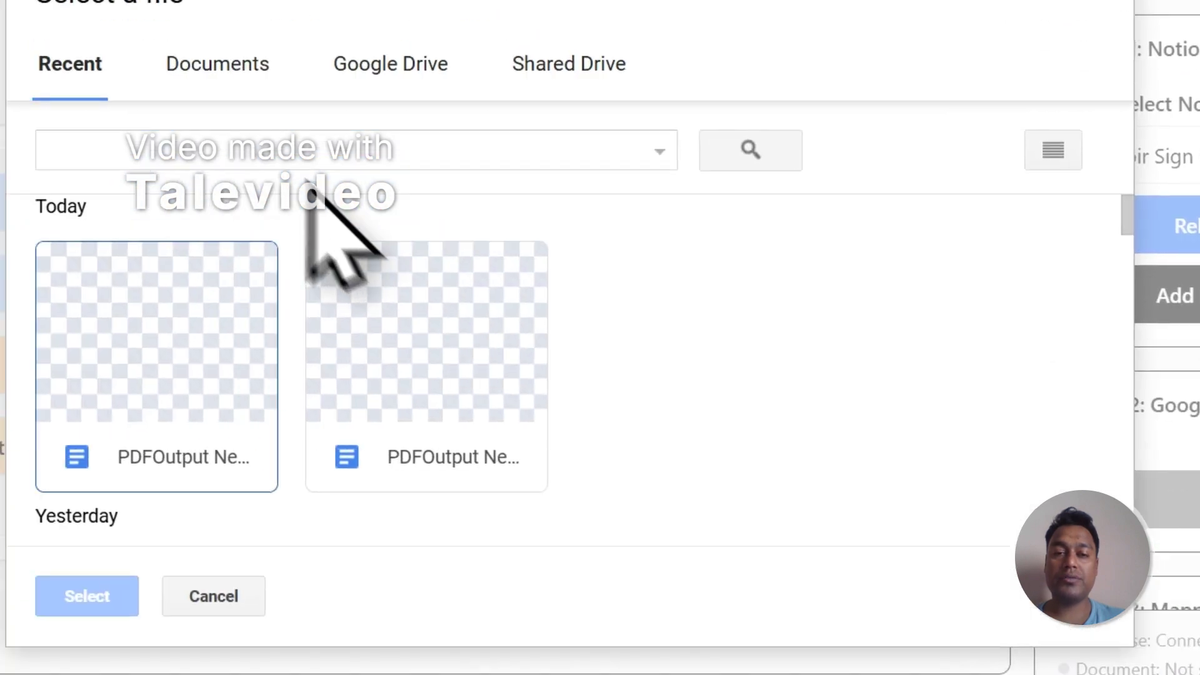
left_click(217, 62)
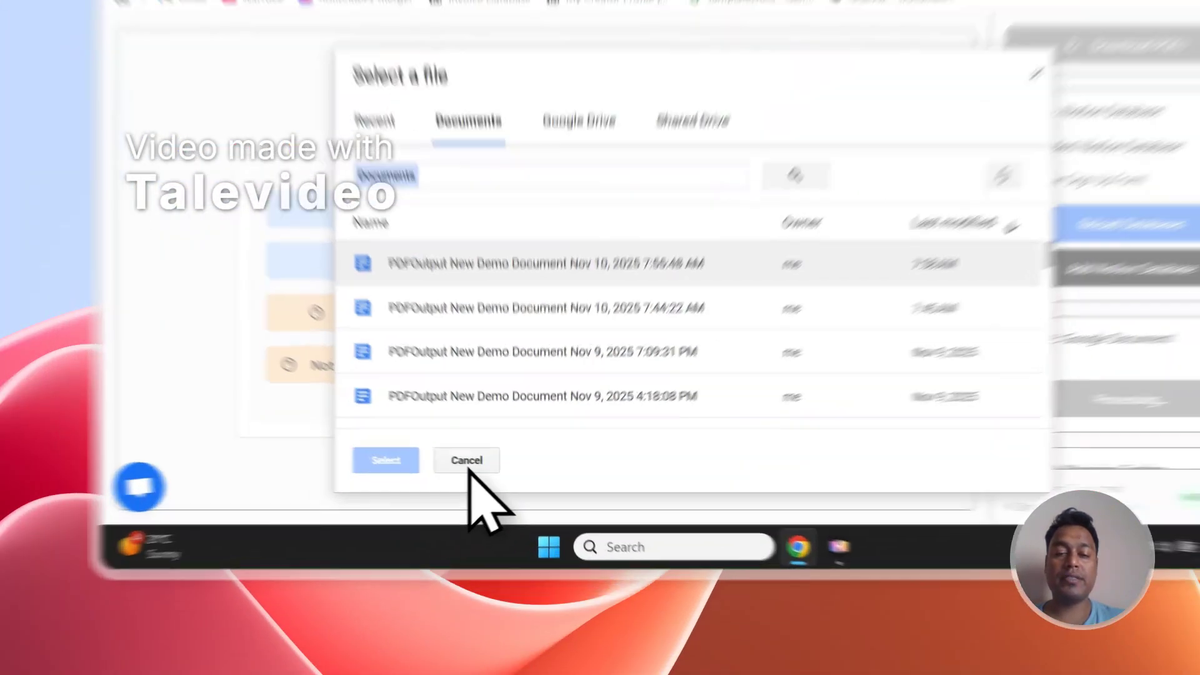
left_click(438, 515)
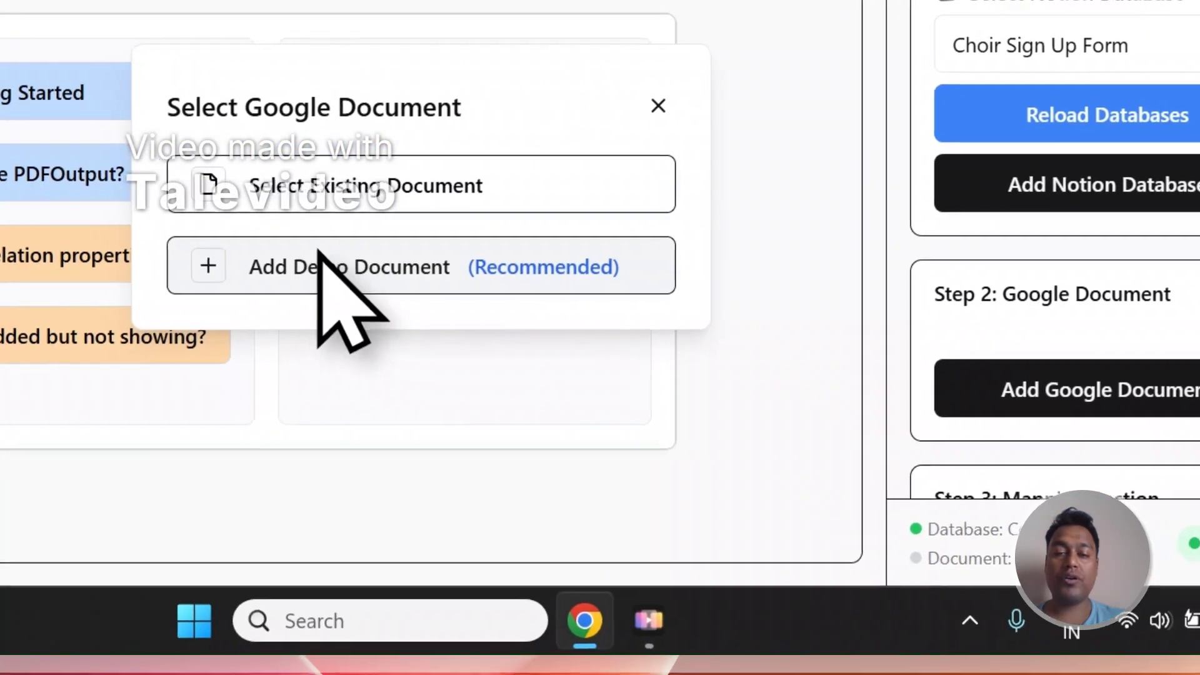
left_click(6, 289)
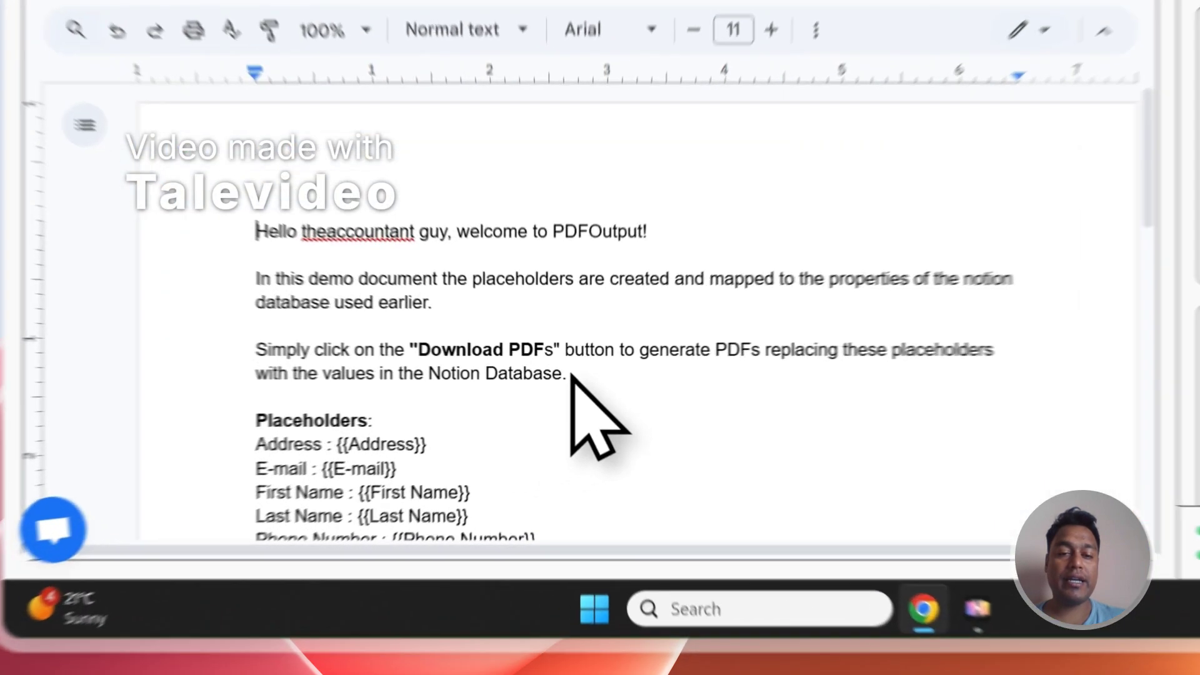
- Delete the welcome and instruction paragraphs above the Placeholders heading, including the empty lines left behind
left_click_drag(470, 442, 276, 358)
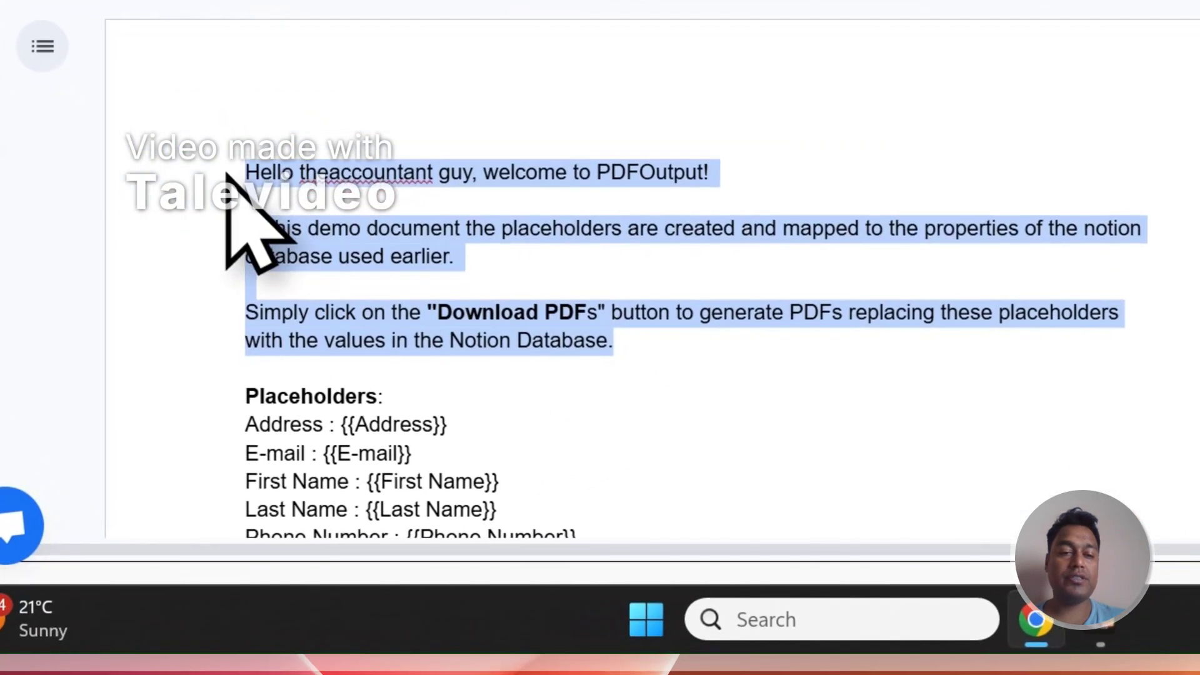
key("BackSpace")
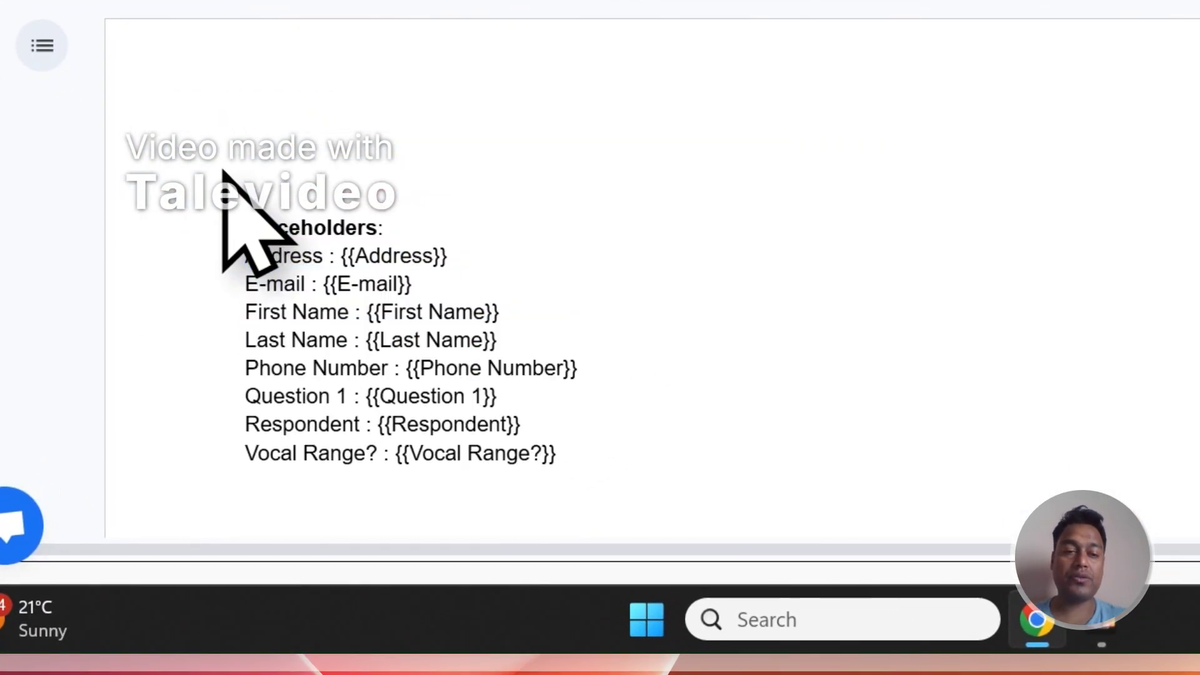
key("Delete")
key("Delete")
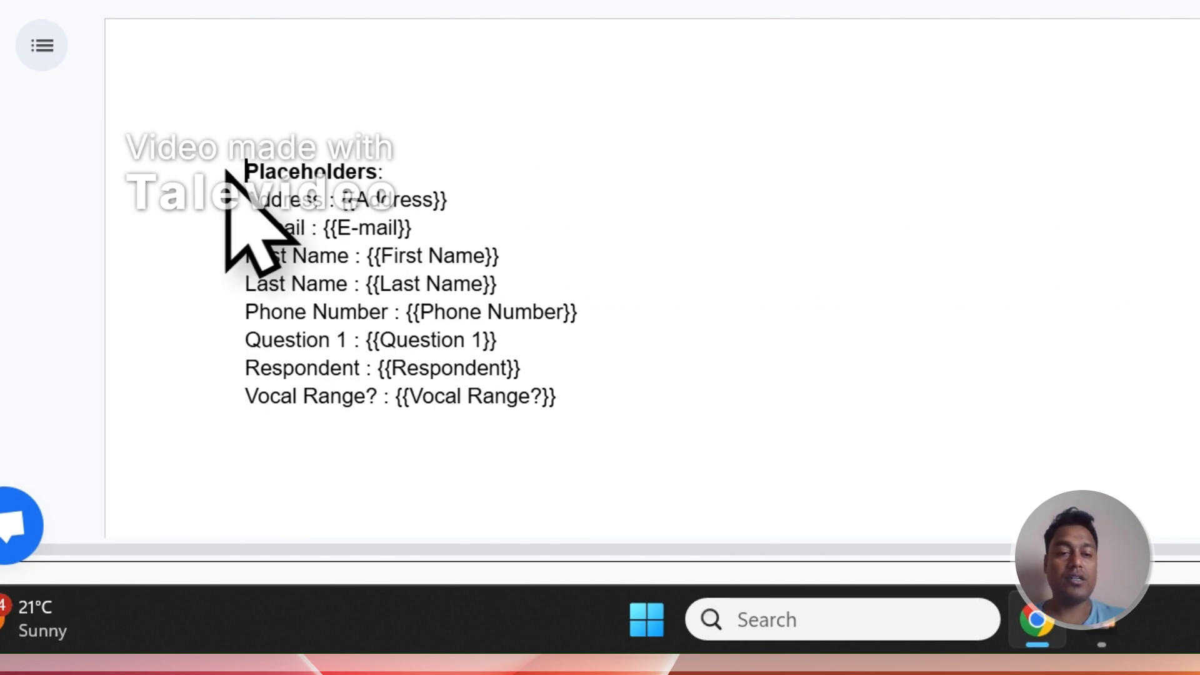
- Compare the placeholders in the demo document with the column names of the Choir Sign Up Form responses in Notion
left_click(591, 95)
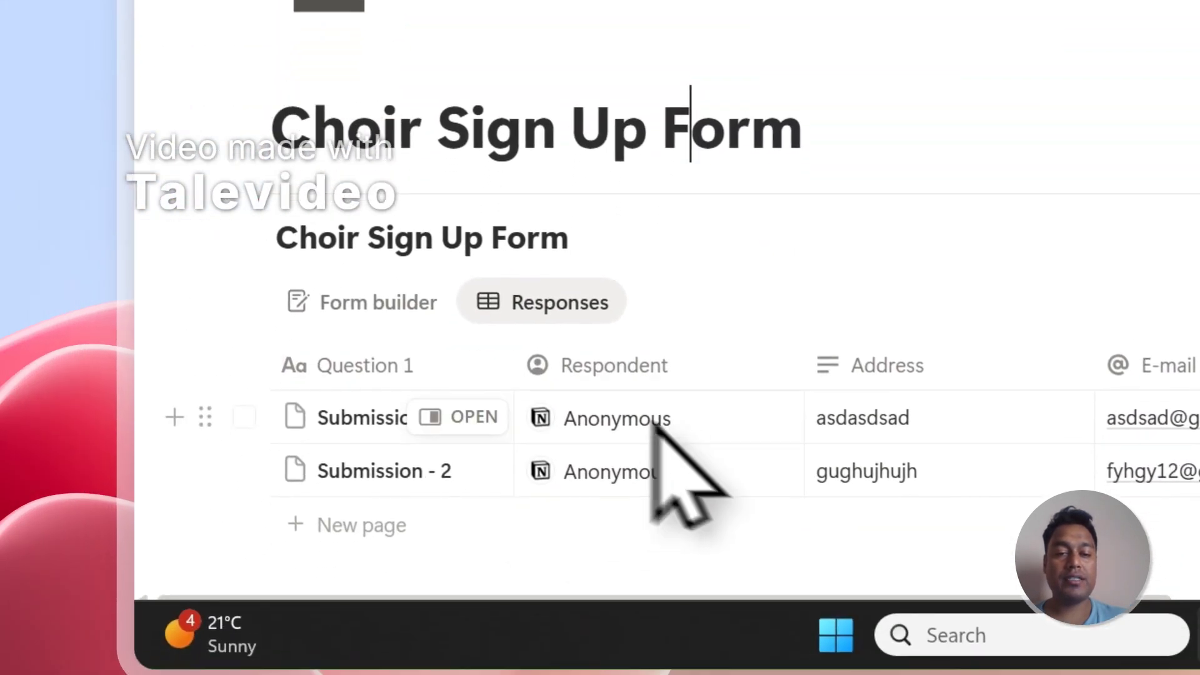
scroll(672, 298, "down", 2)
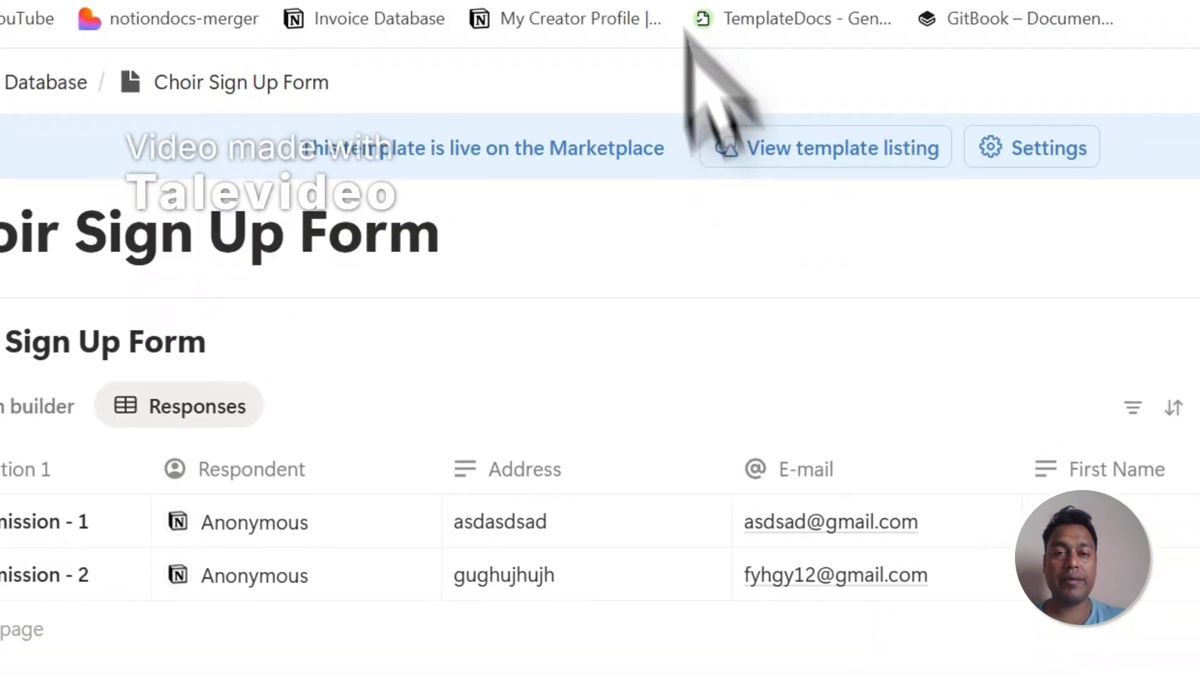
left_click(1015, 0)
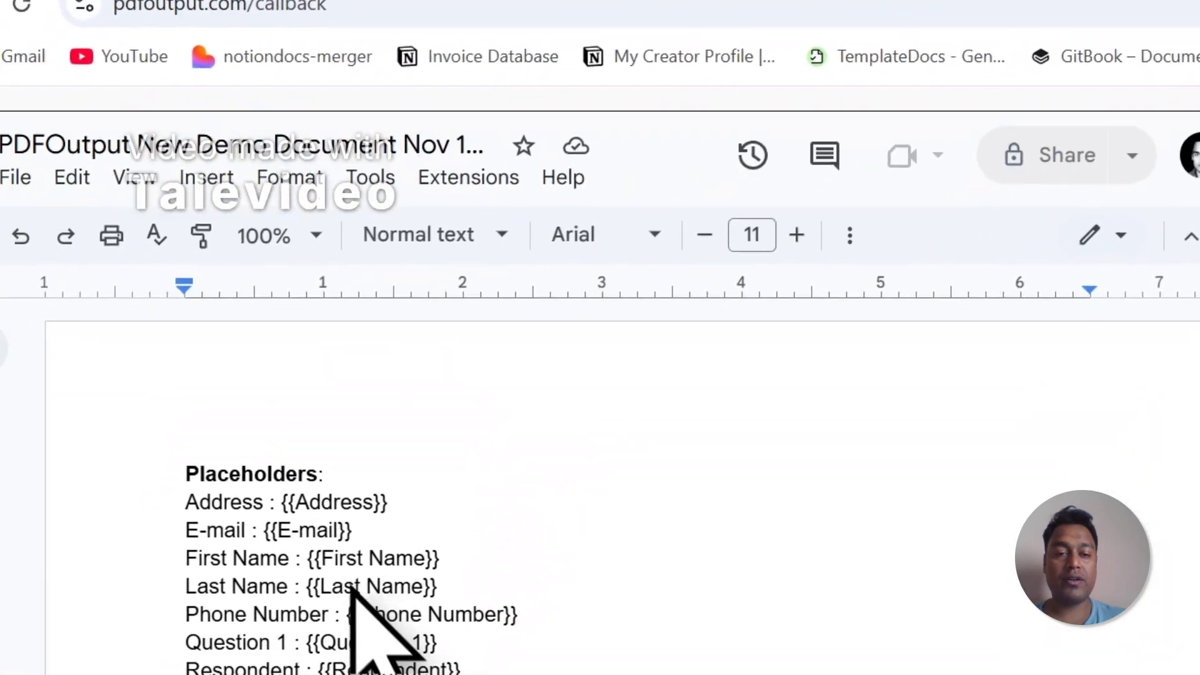
double_click(358, 504)
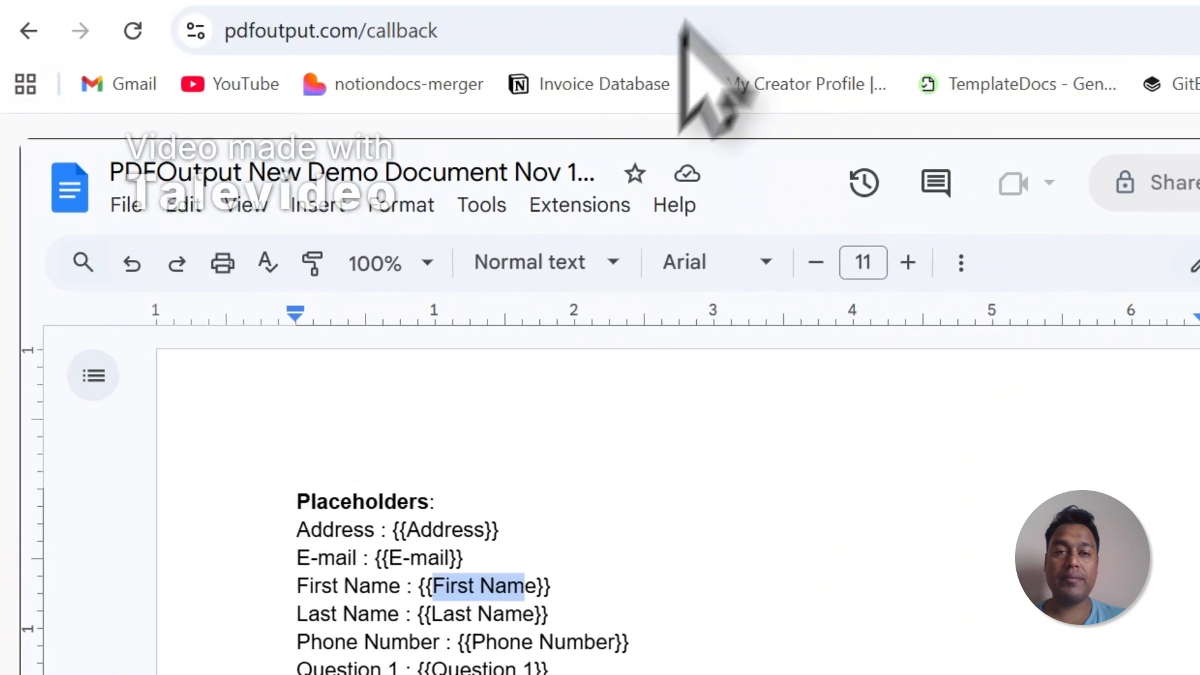
left_click(604, 0)
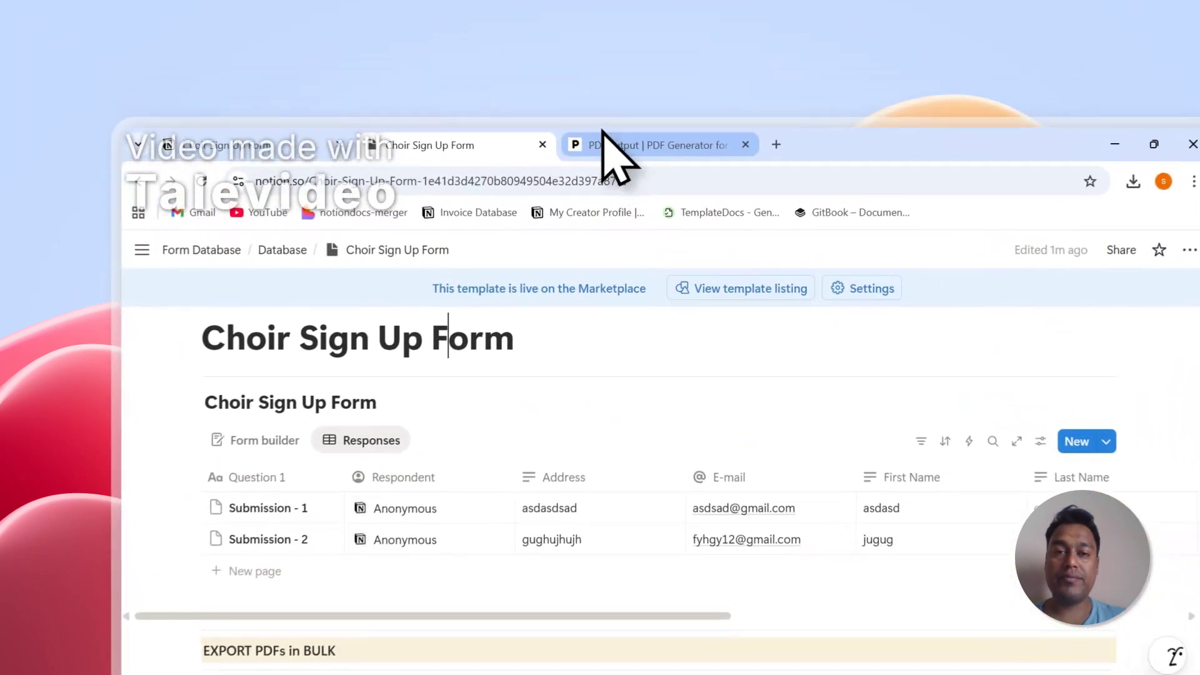
left_click(550, 92)
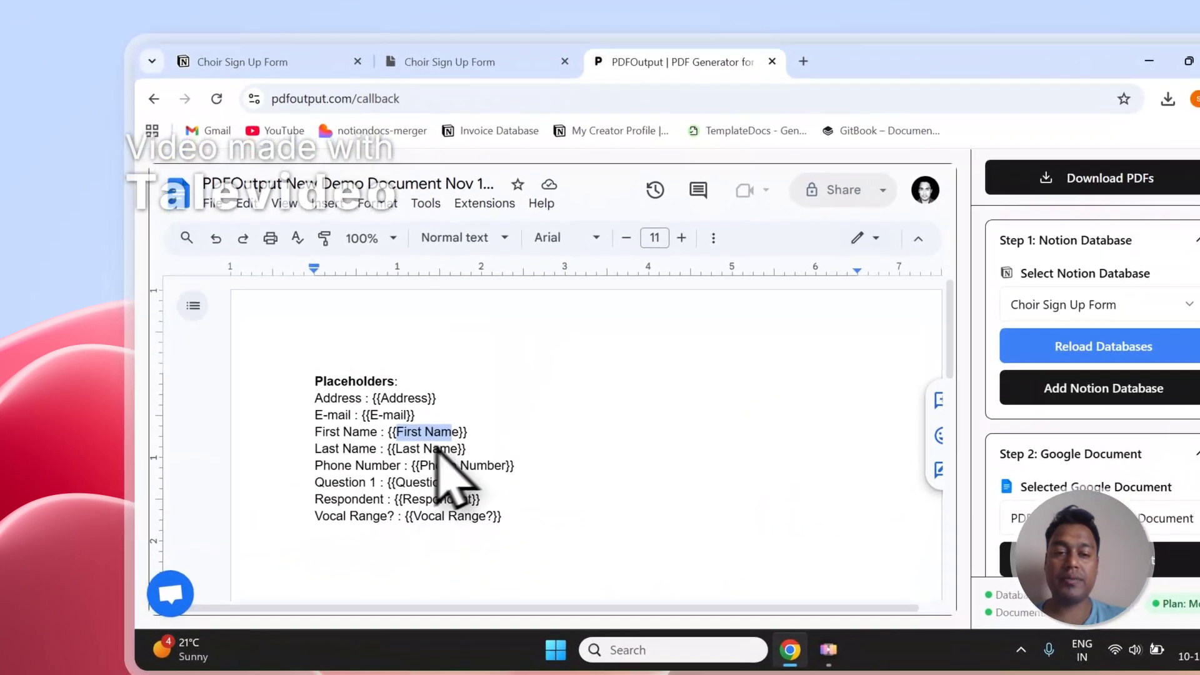
left_click(475, 61)
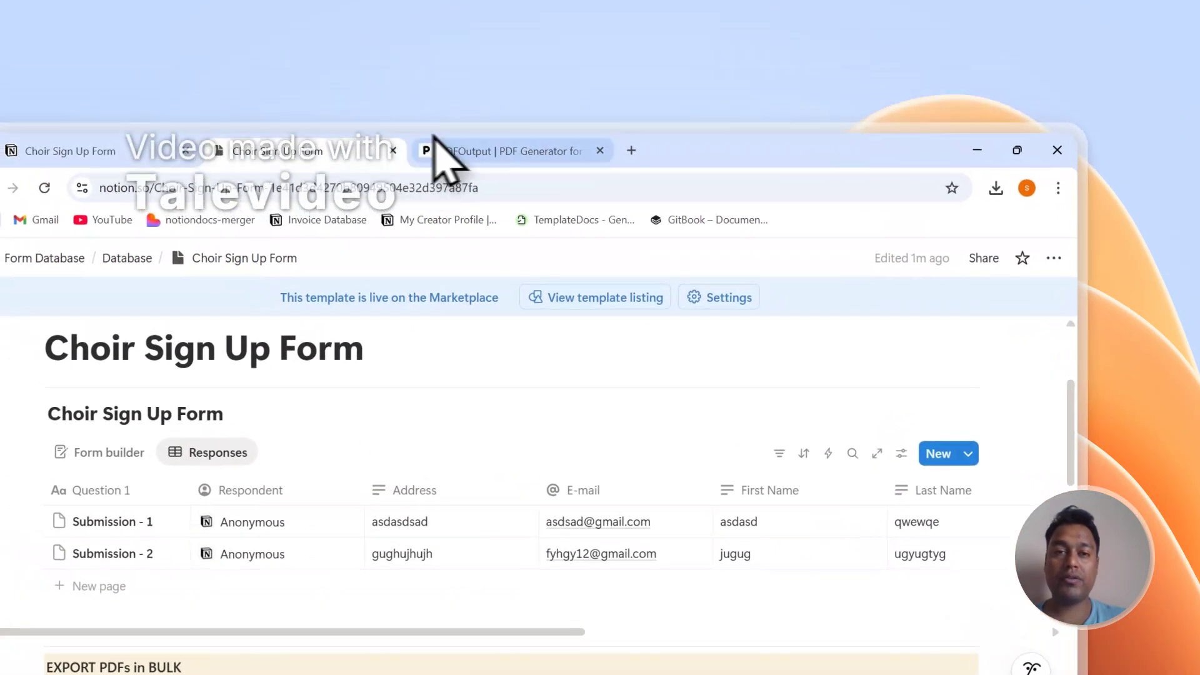
left_click(349, 58)
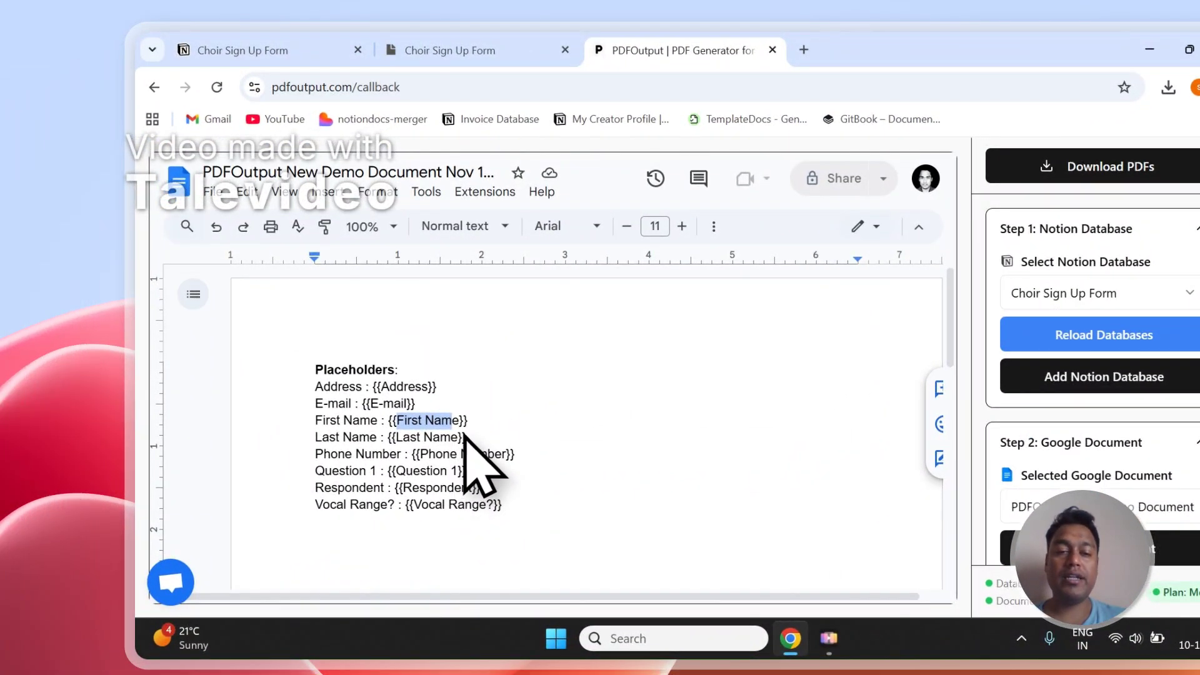
left_click(538, 50)
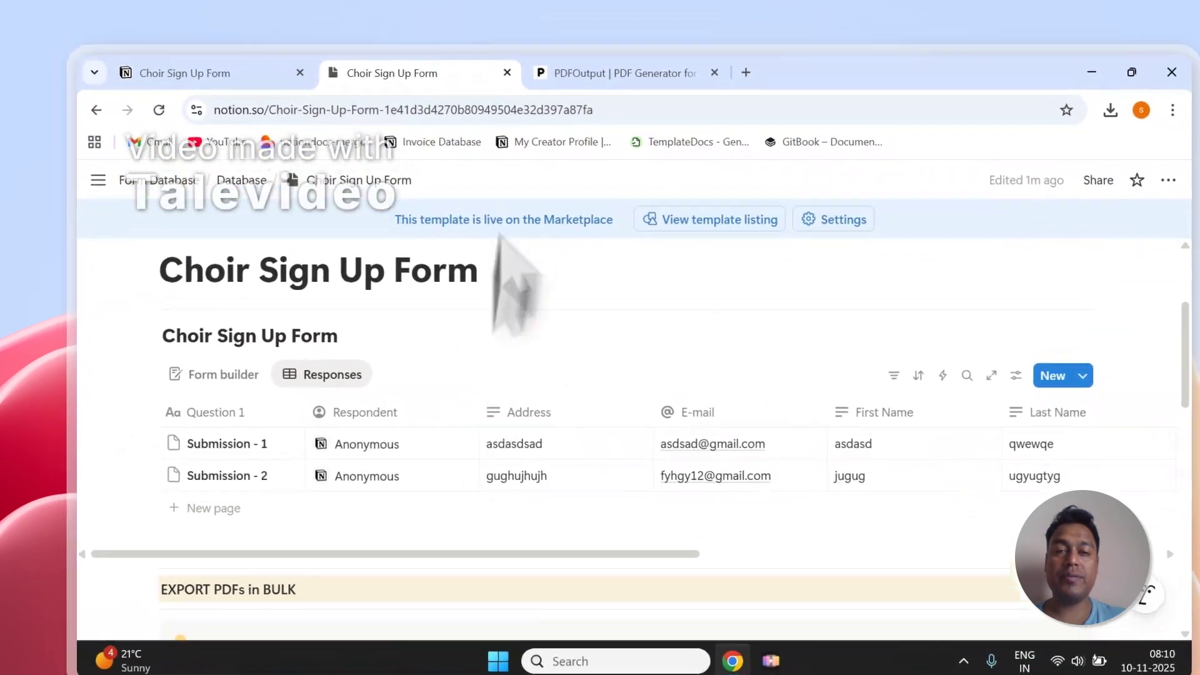
left_click(562, 73)
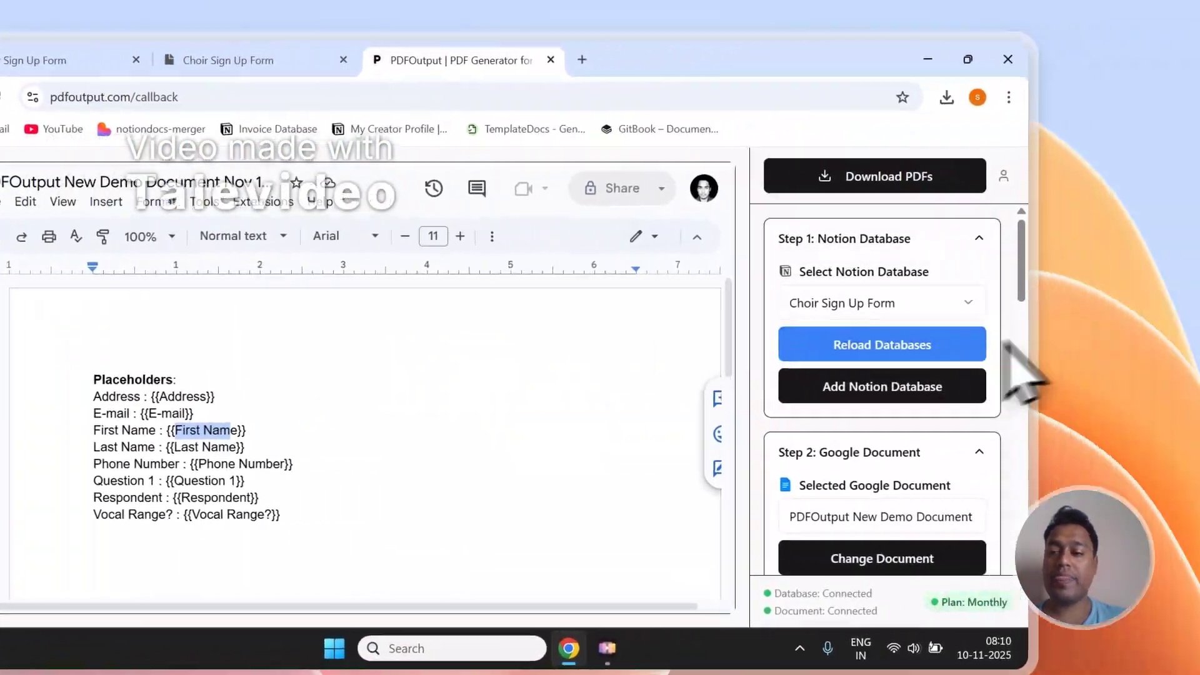
- Copy the First Name property placeholder from the mapping section and paste it below the Vocal Range? line of the document
left_click_drag(1199, 255, 1199, 296)
left_click_drag(961, 304, 960, 373)
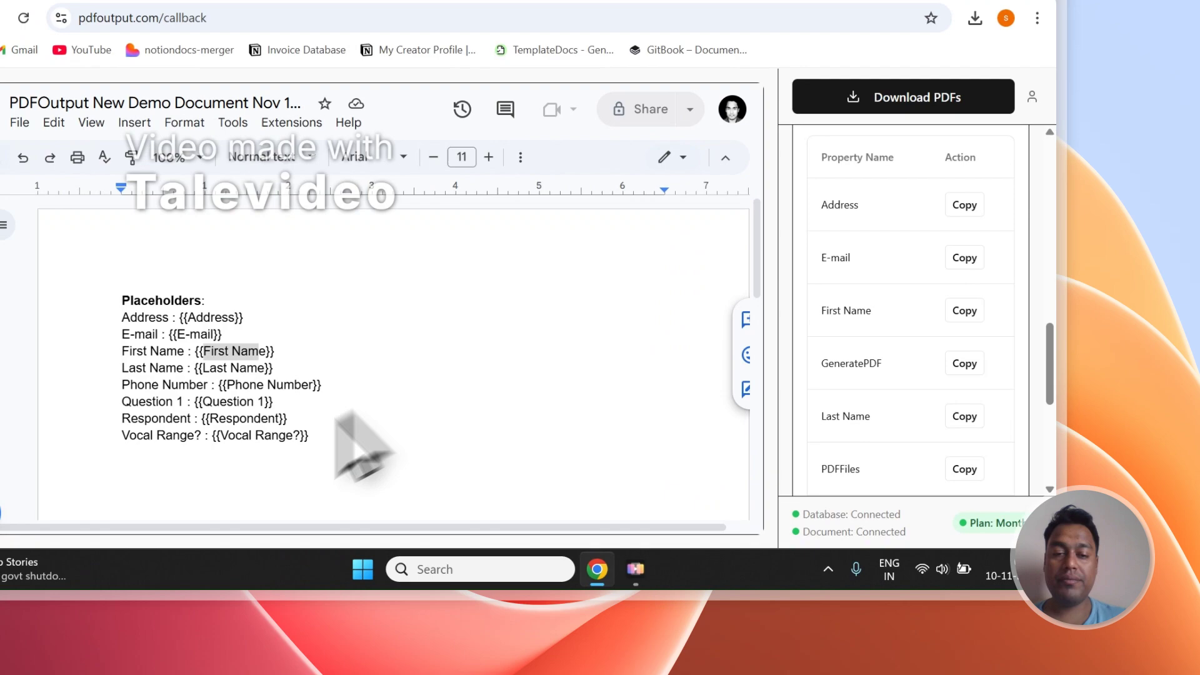
left_click(236, 528)
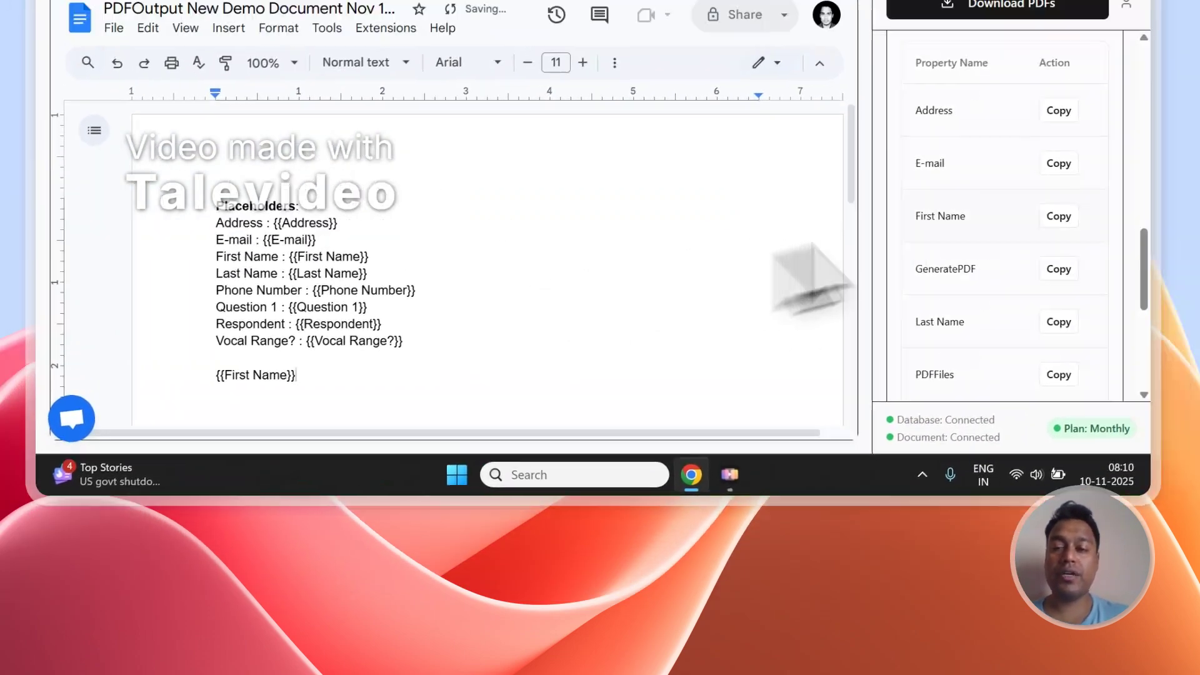
scroll(1099, 188, "up", 5)
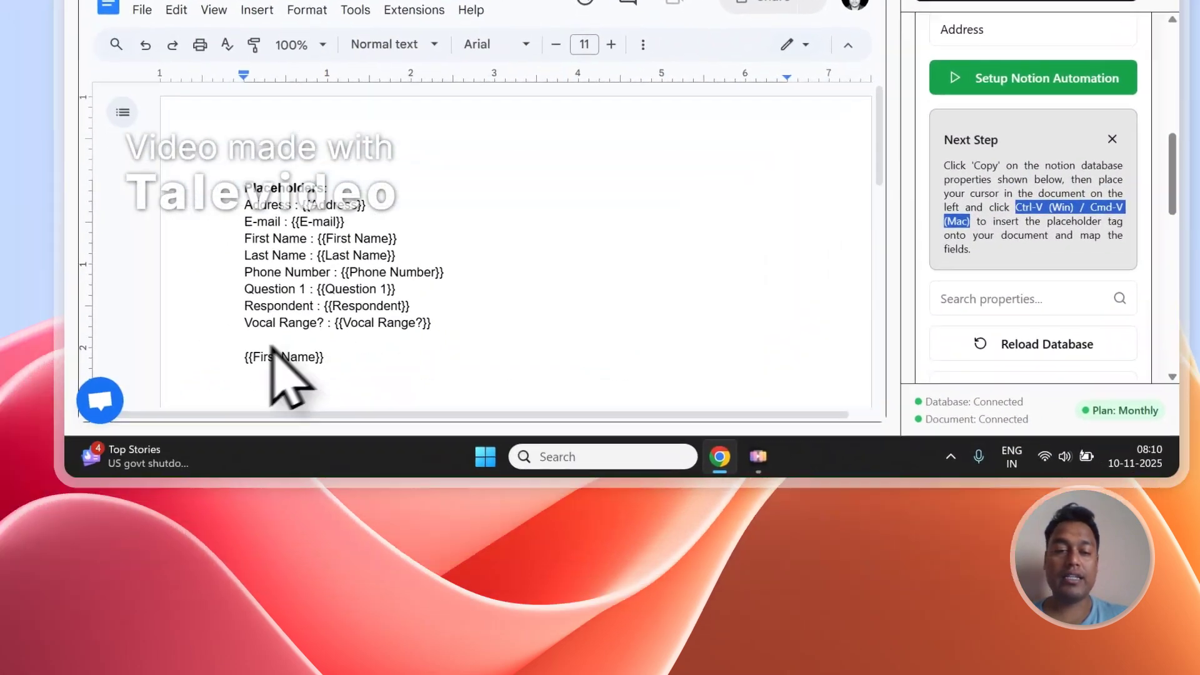
left_click(104, 498)
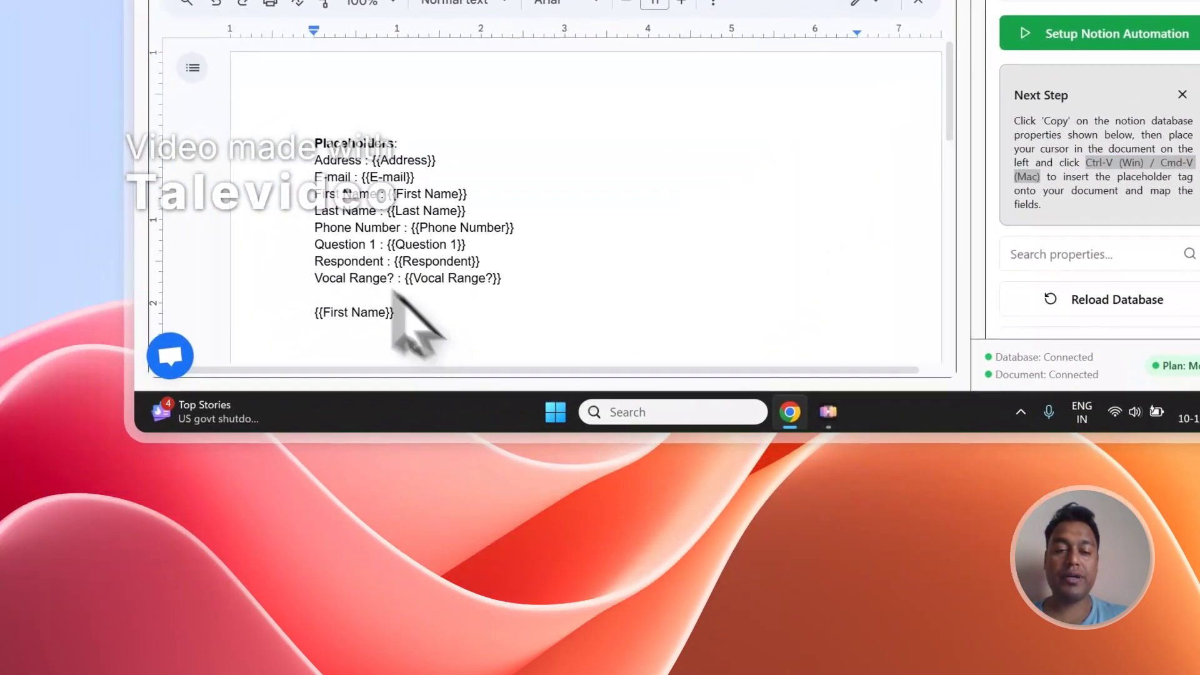
- Paste the E-mail placeholder under the added First Name one and delete both test placeholders along with the empty line
scroll(1032, 247, "down", 5)
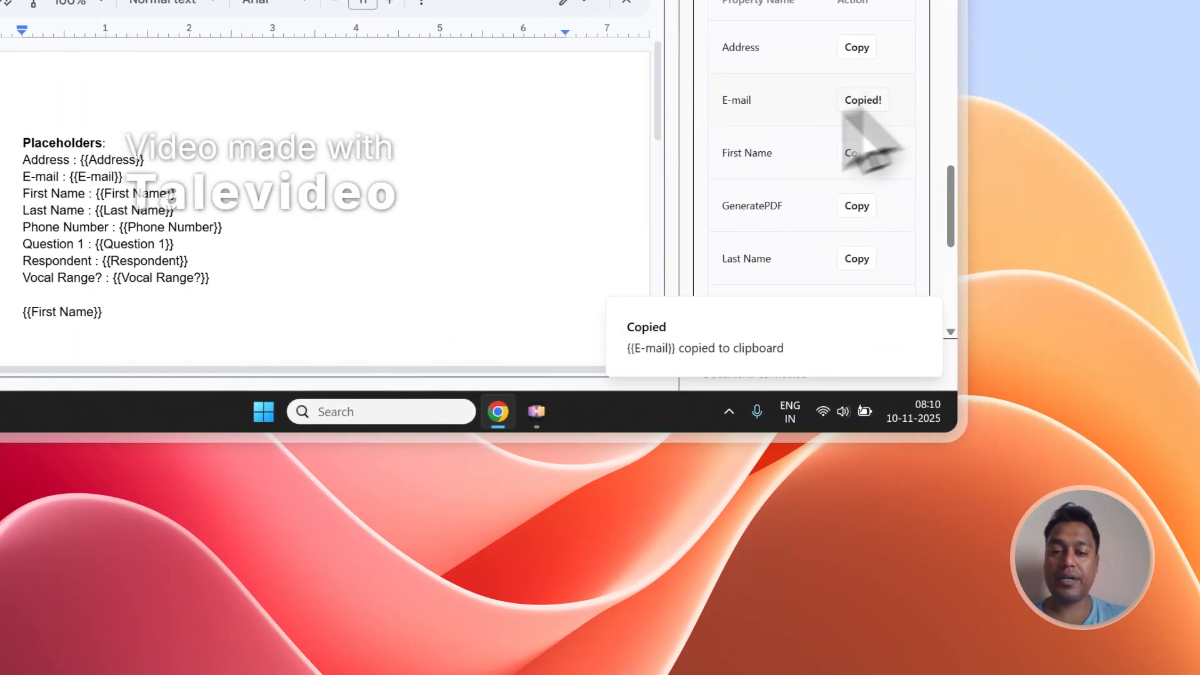
left_click(147, 341)
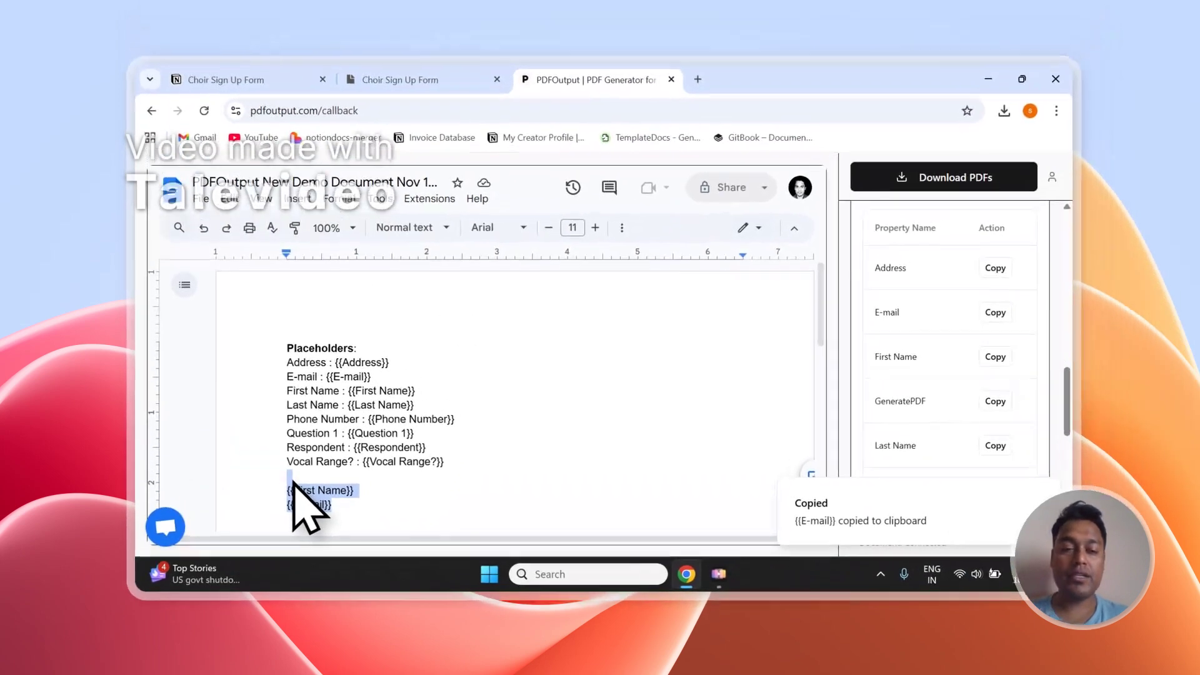
key("BackSpace")
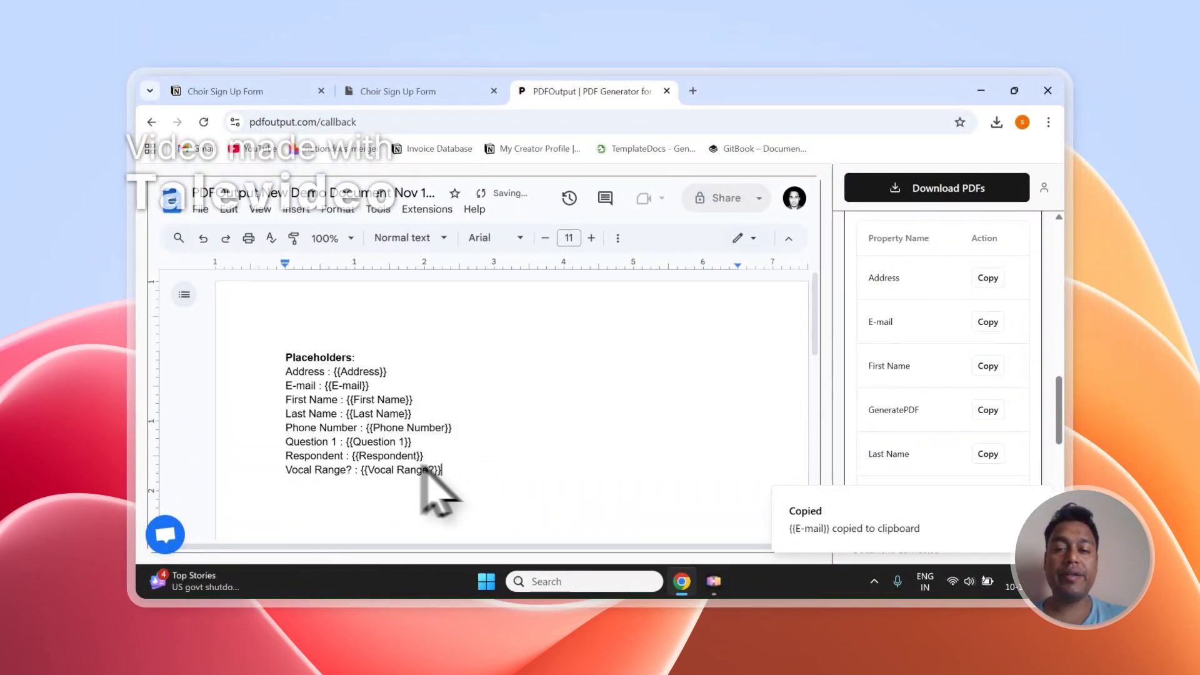
- Set the PDF File Name in the mapping section to the First Name property, consulting the Choir Sign Up Form columns in Notion
scroll(1052, 431, "up", 3)
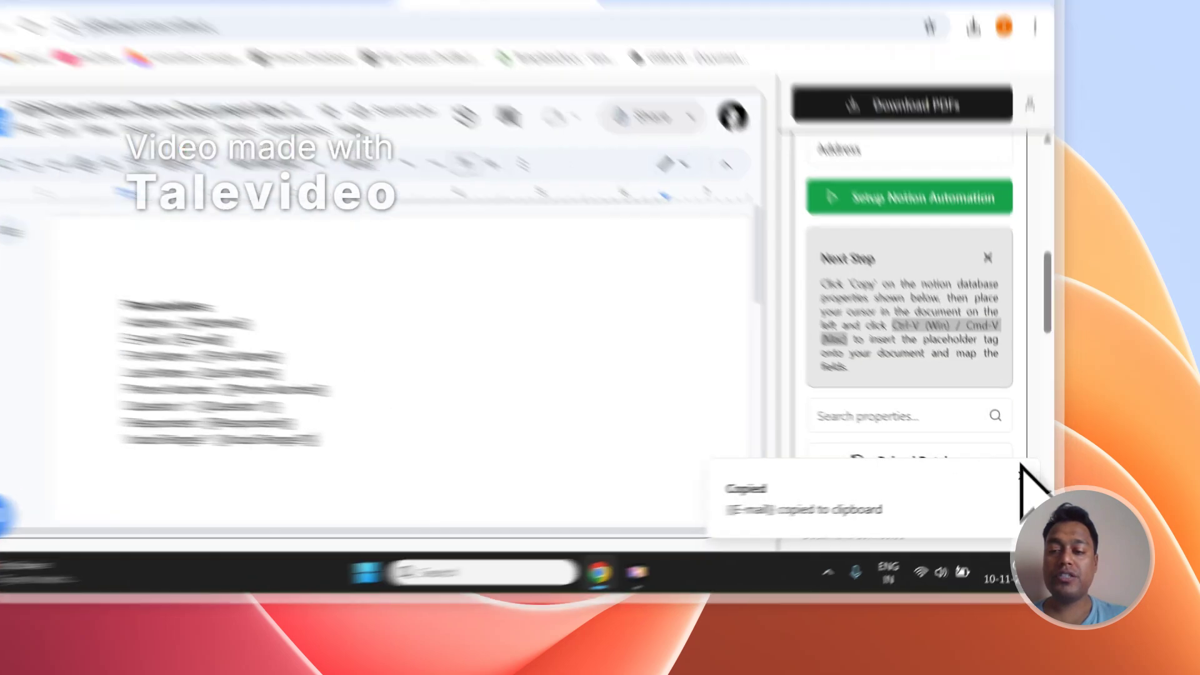
scroll(828, 137, "up", 2)
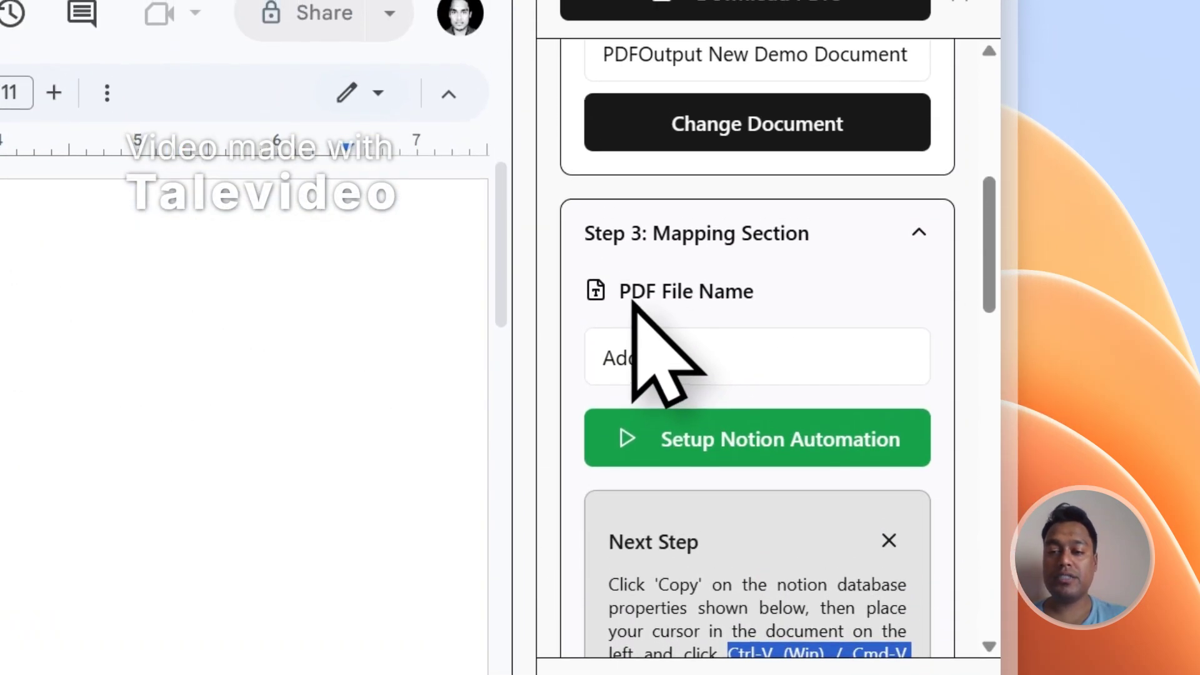
left_click_drag(633, 29, 727, 42)
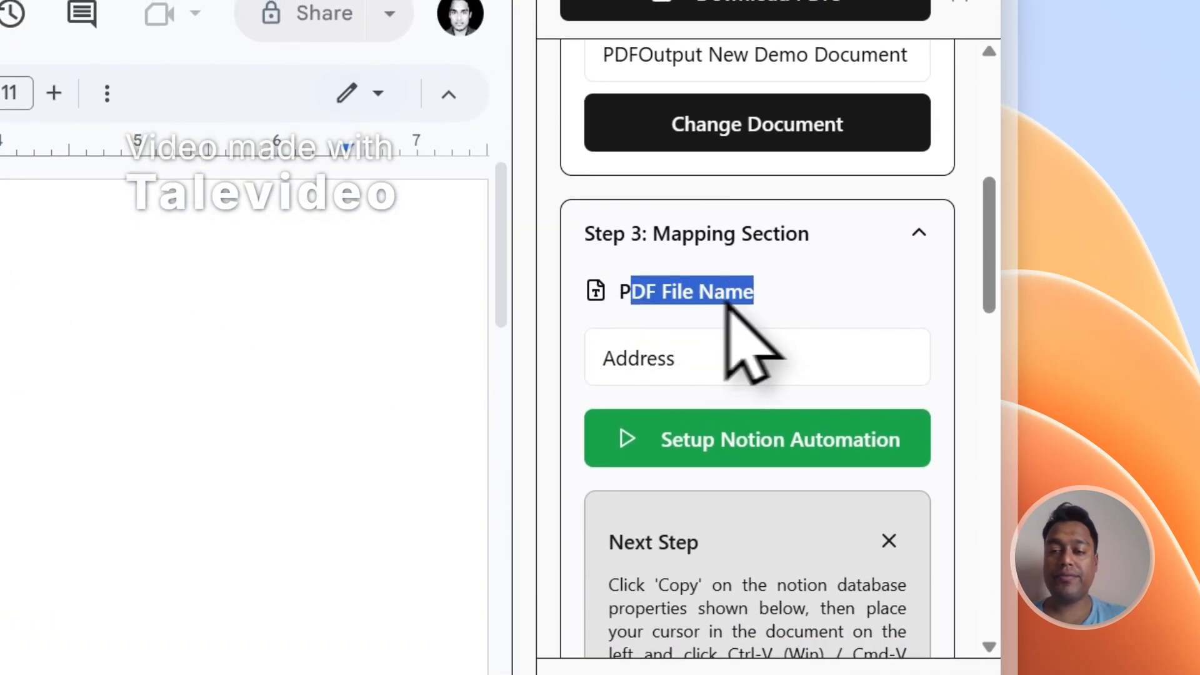
left_click(286, 121)
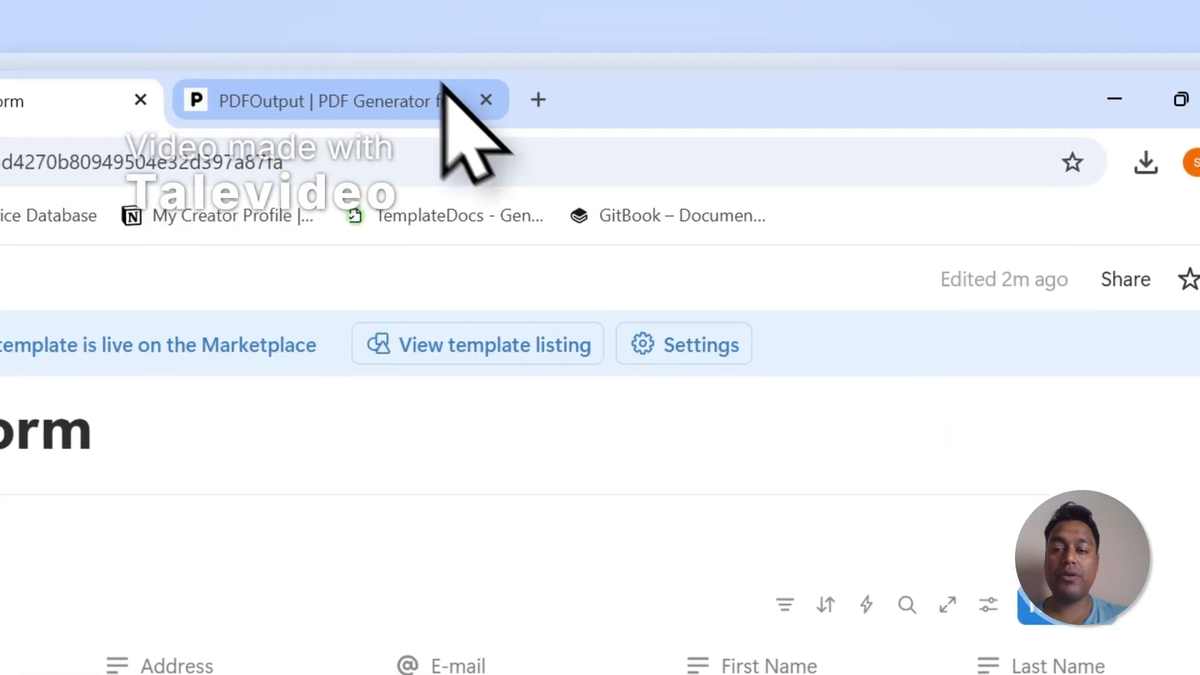
left_click(447, 95)
left_click(844, 415)
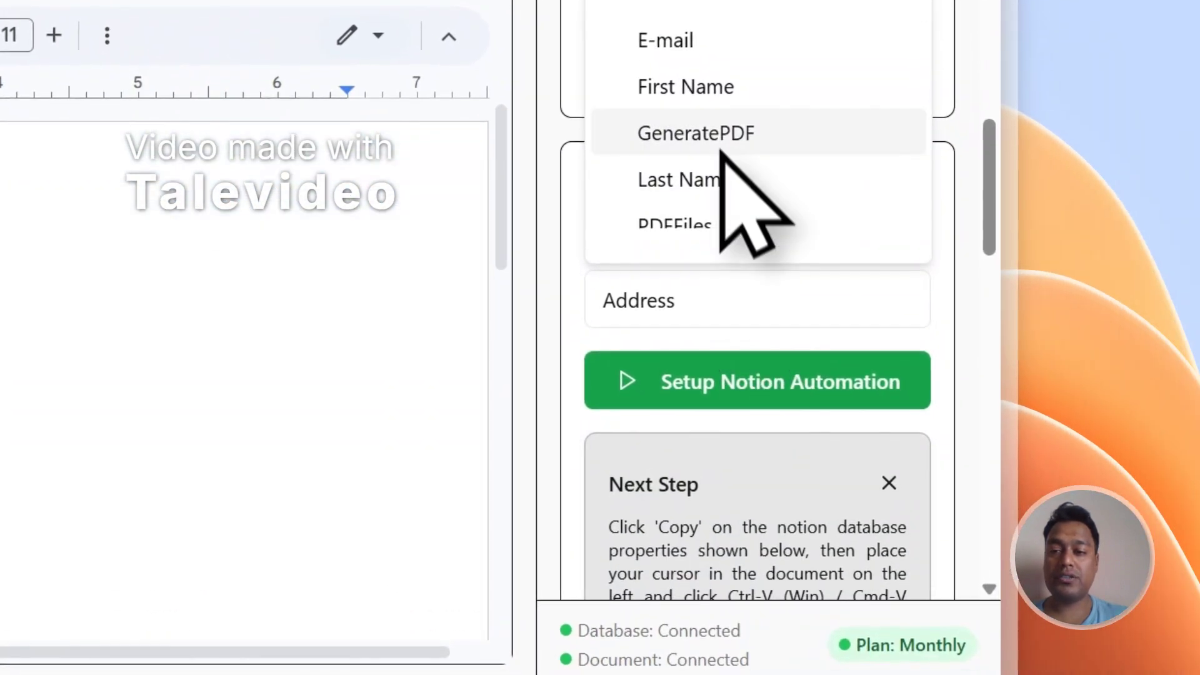
left_click(720, 105)
left_click(244, 59)
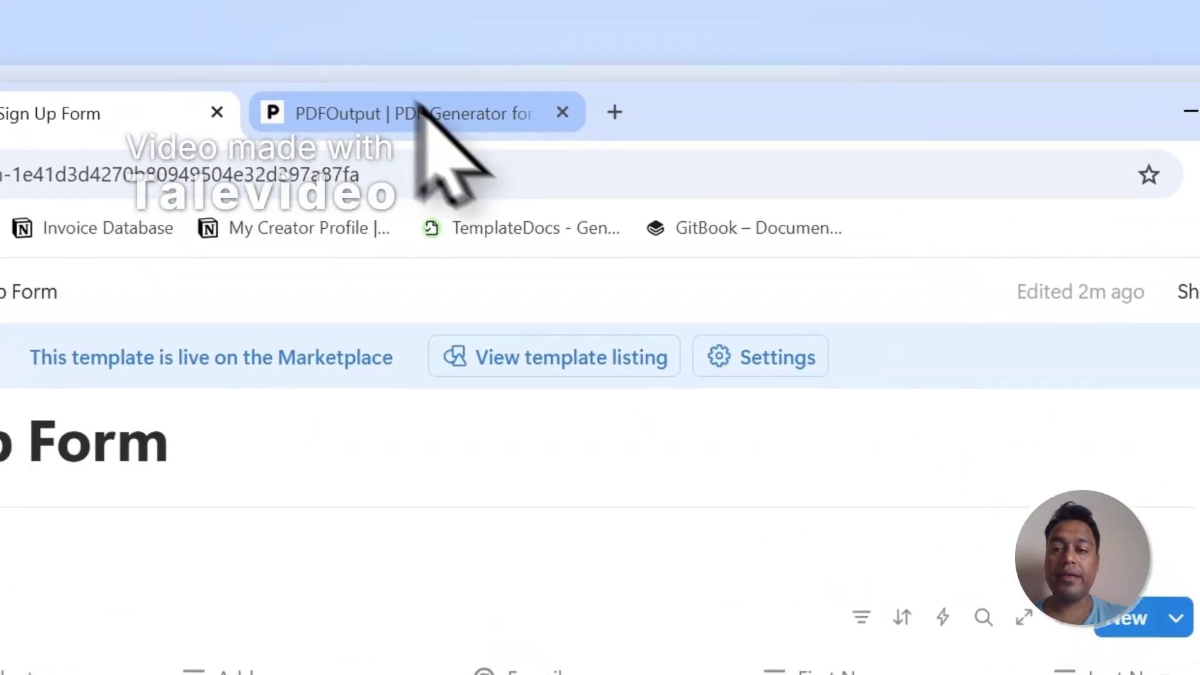
left_click(420, 109)
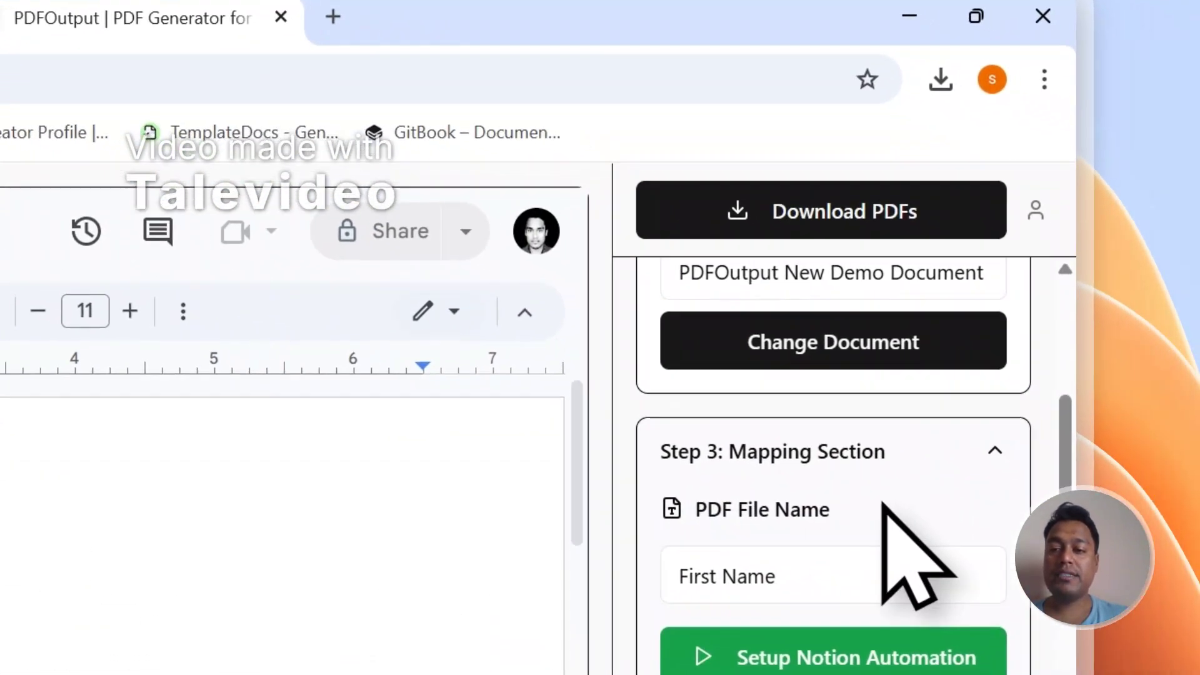
- Set the GeneratePDF status of both submissions to Ready to Generate in the Notion responses table
scroll(894, 519, "up", 4)
left_click(106, 107)
scroll(656, 575, "right", 10)
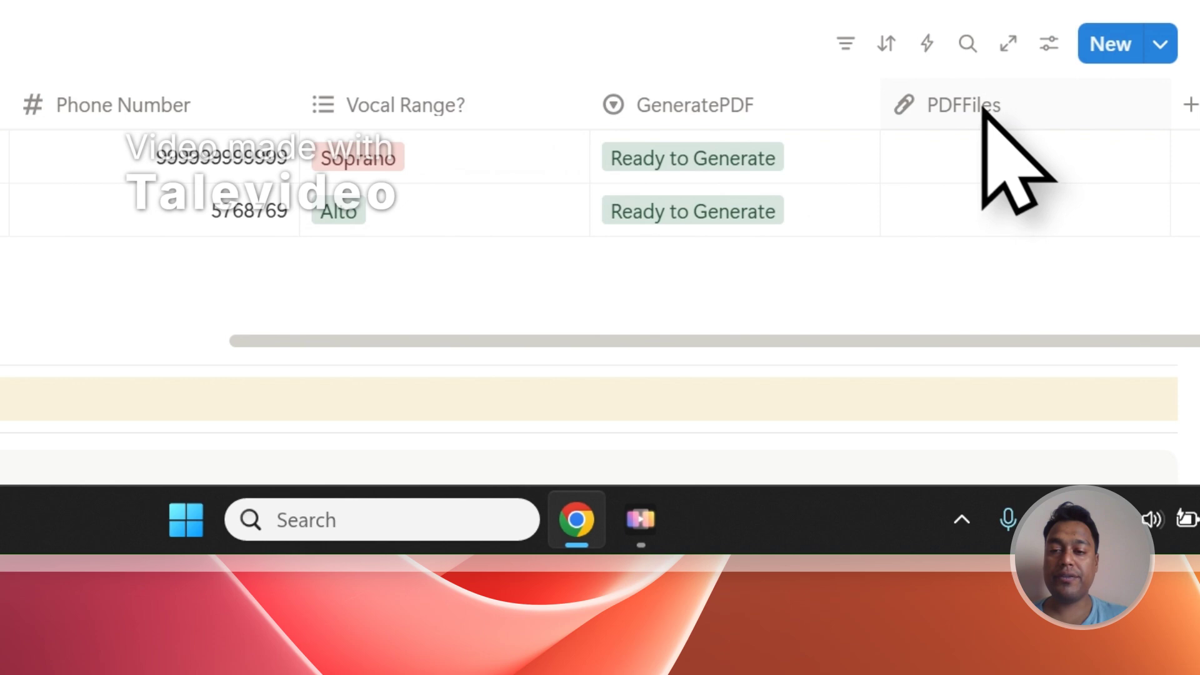
left_click(732, 163)
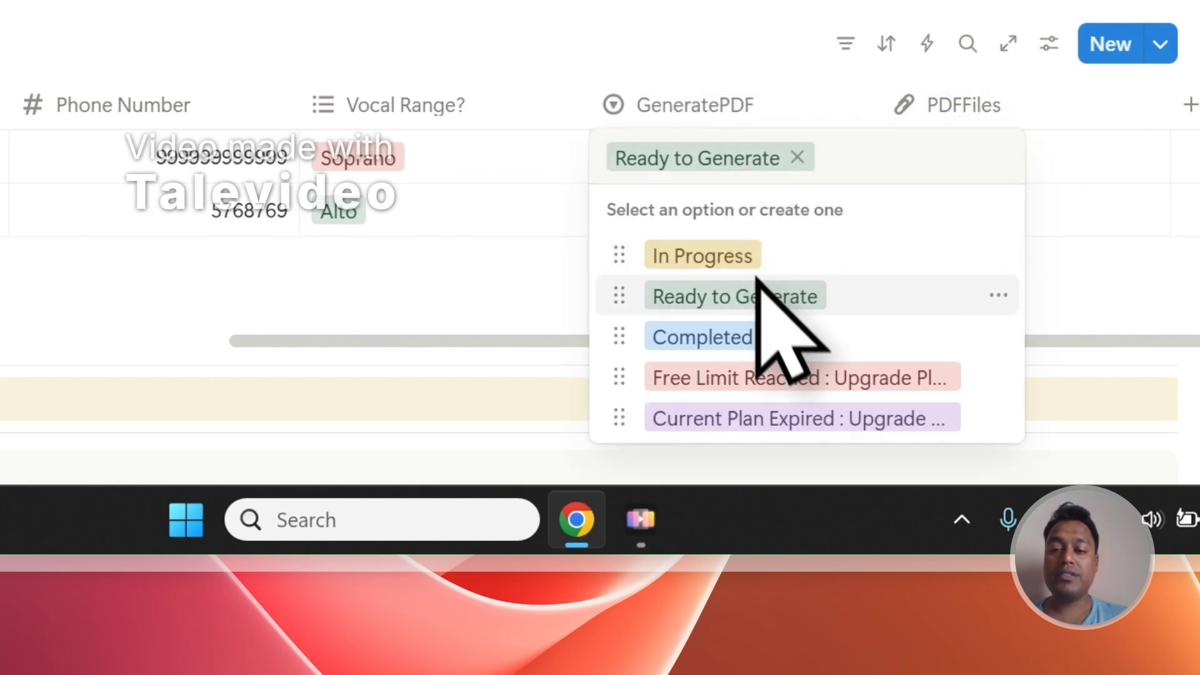
left_click(757, 278)
left_click(753, 231)
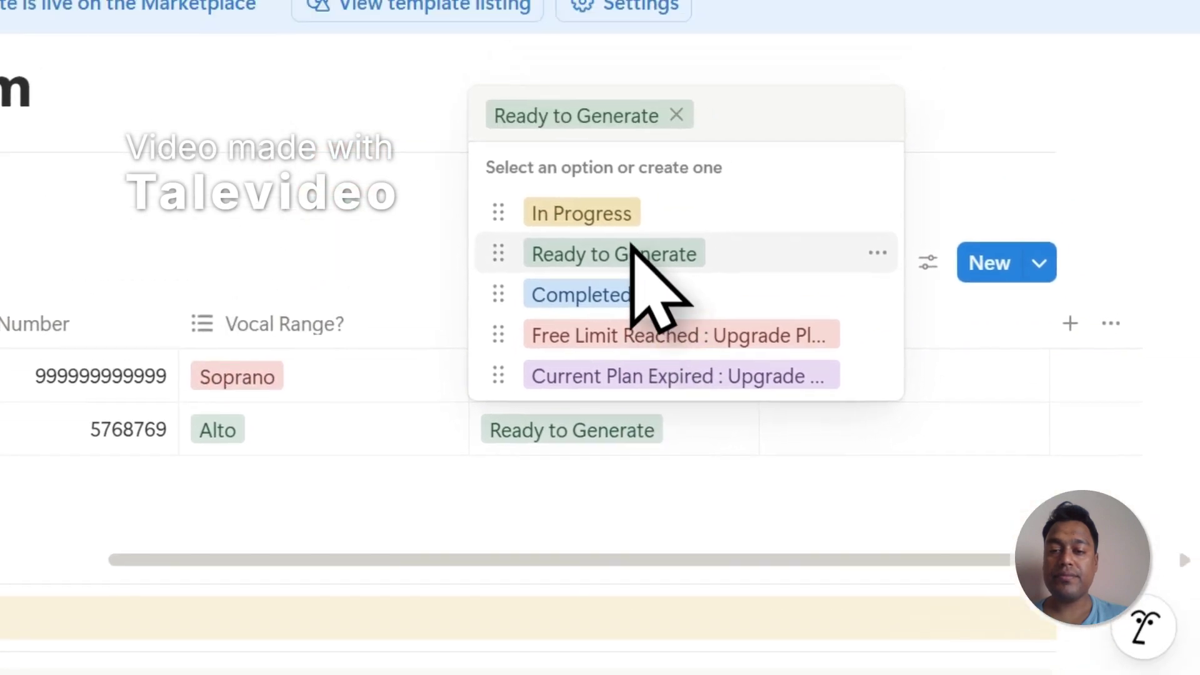
left_click(762, 35)
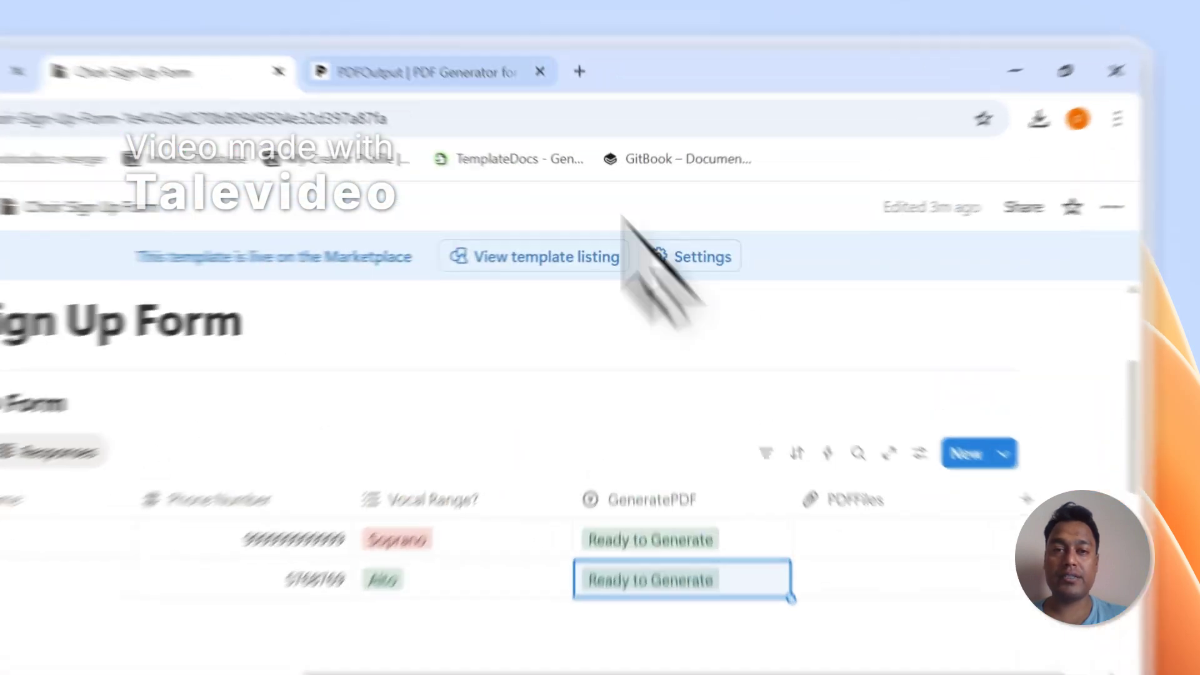
- Generate the submission PDFs in PDFOutput and return to the Choir Sign Up Form responses in Notion
key("ctrl+Tab")
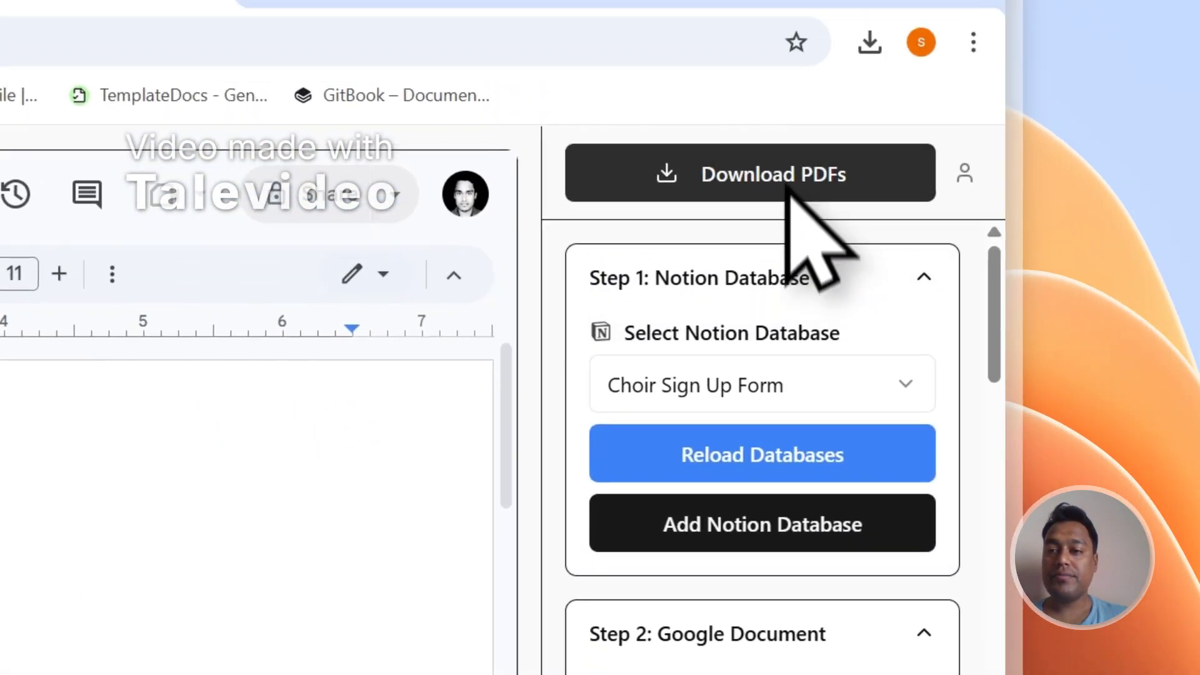
left_click(789, 188)
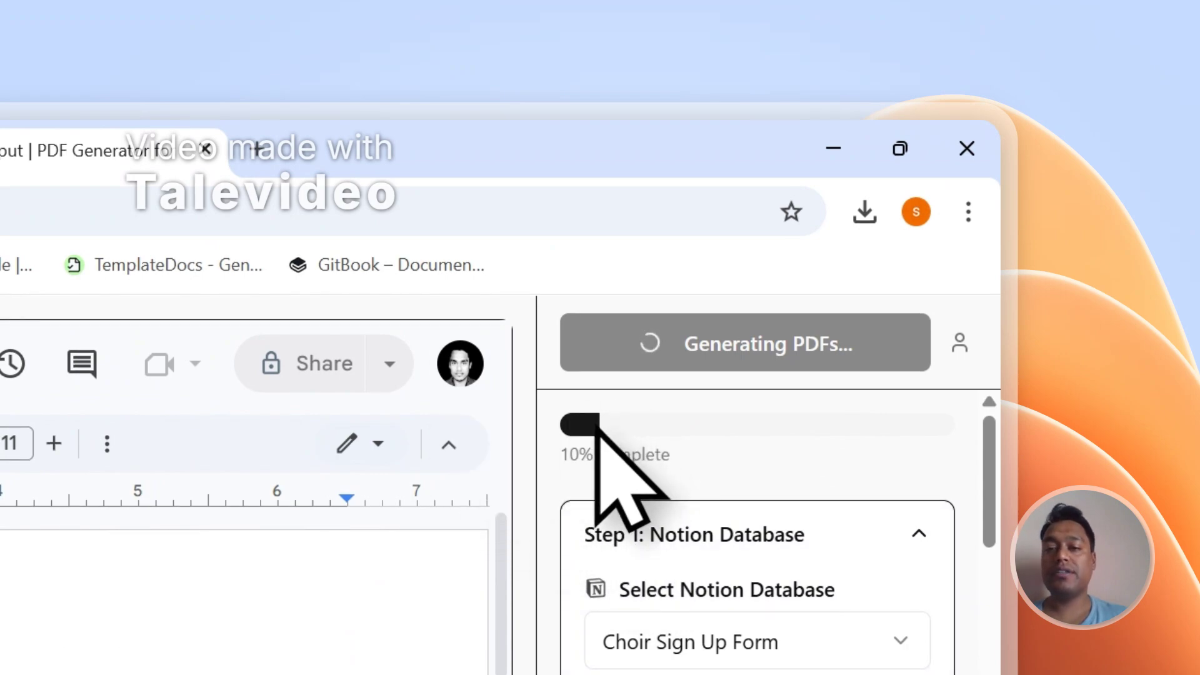
left_click(161, 166)
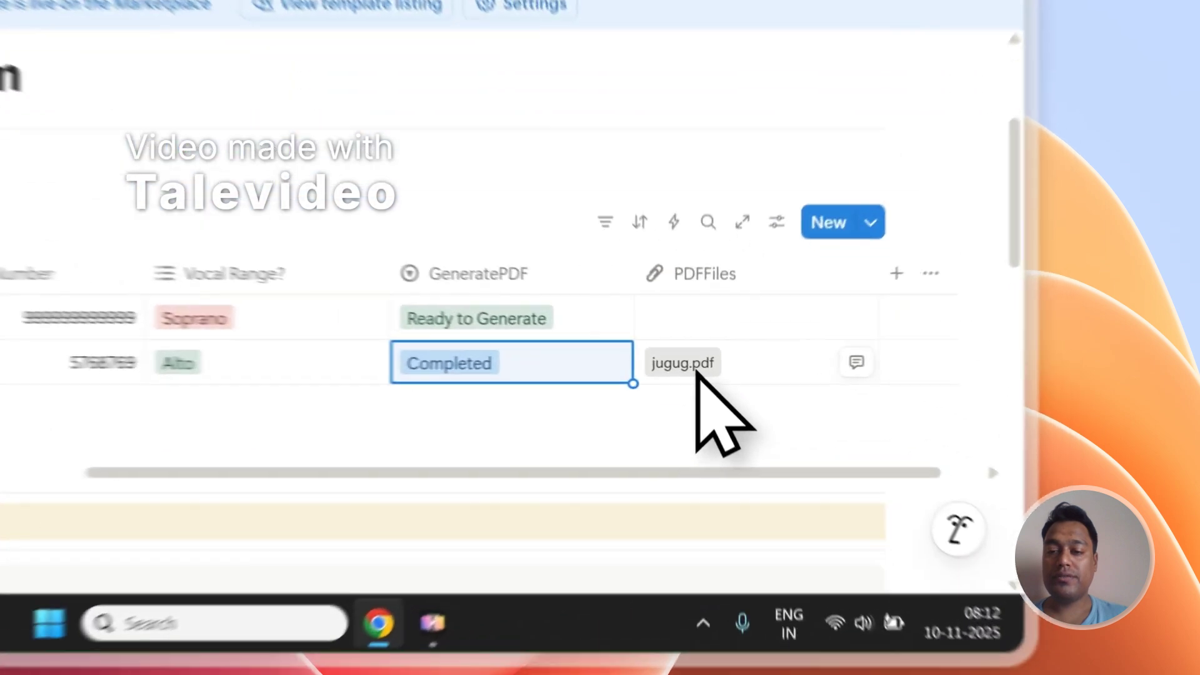
- Open the PDFs generated for Submission - 2 and Submission - 1 from the PDFFiles column and examine their filled-in fields
left_click(861, 427)
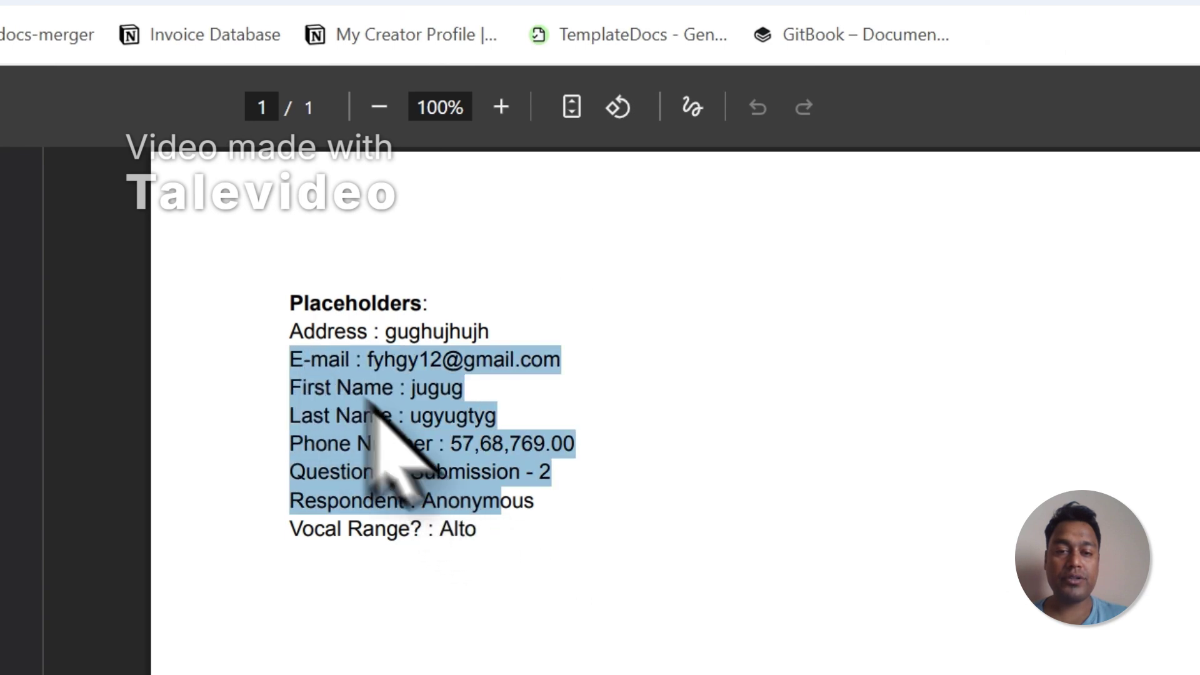
left_click(510, 536)
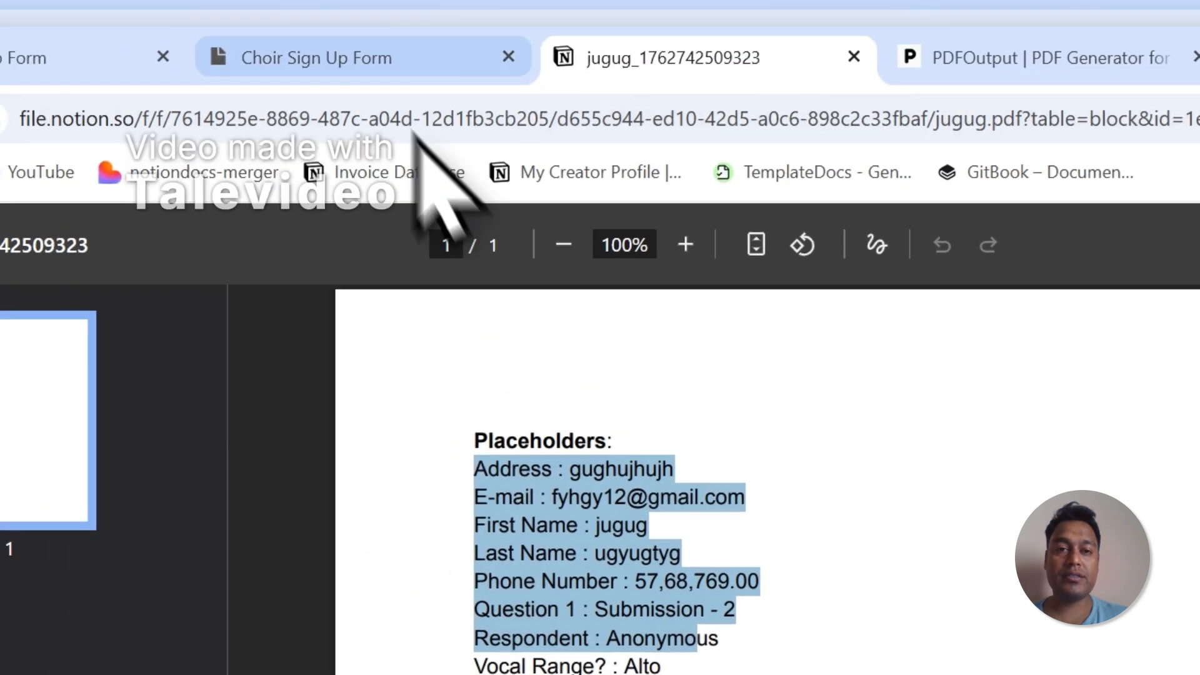
left_click(375, 53)
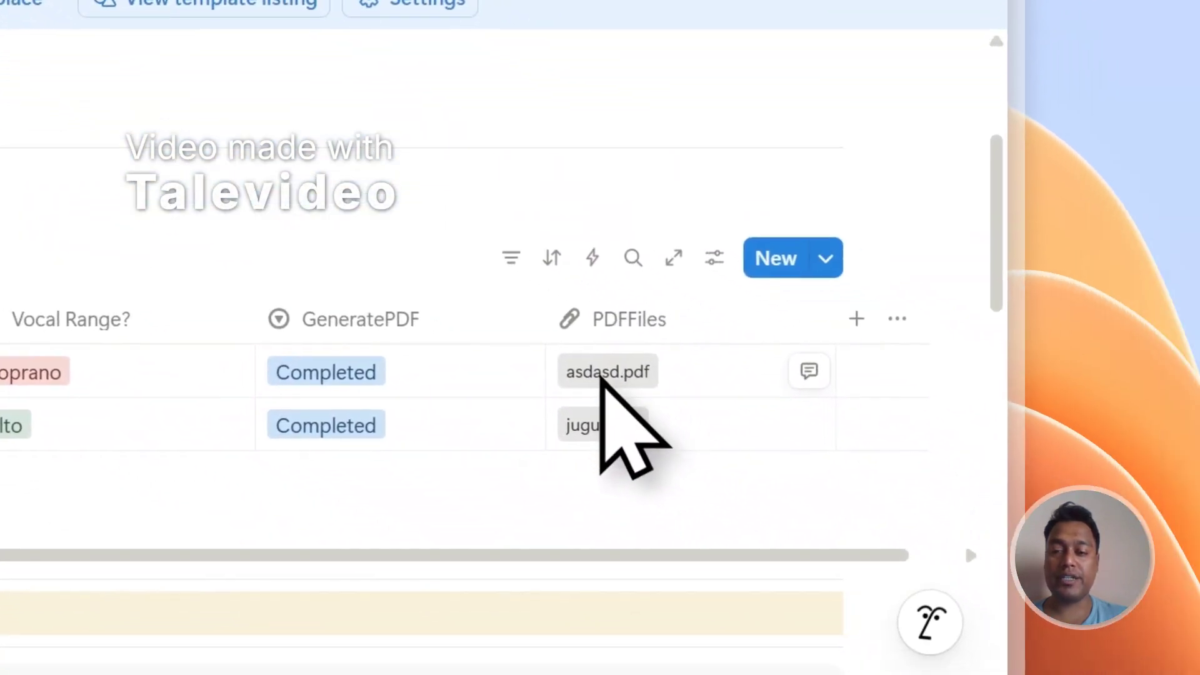
left_click(600, 374)
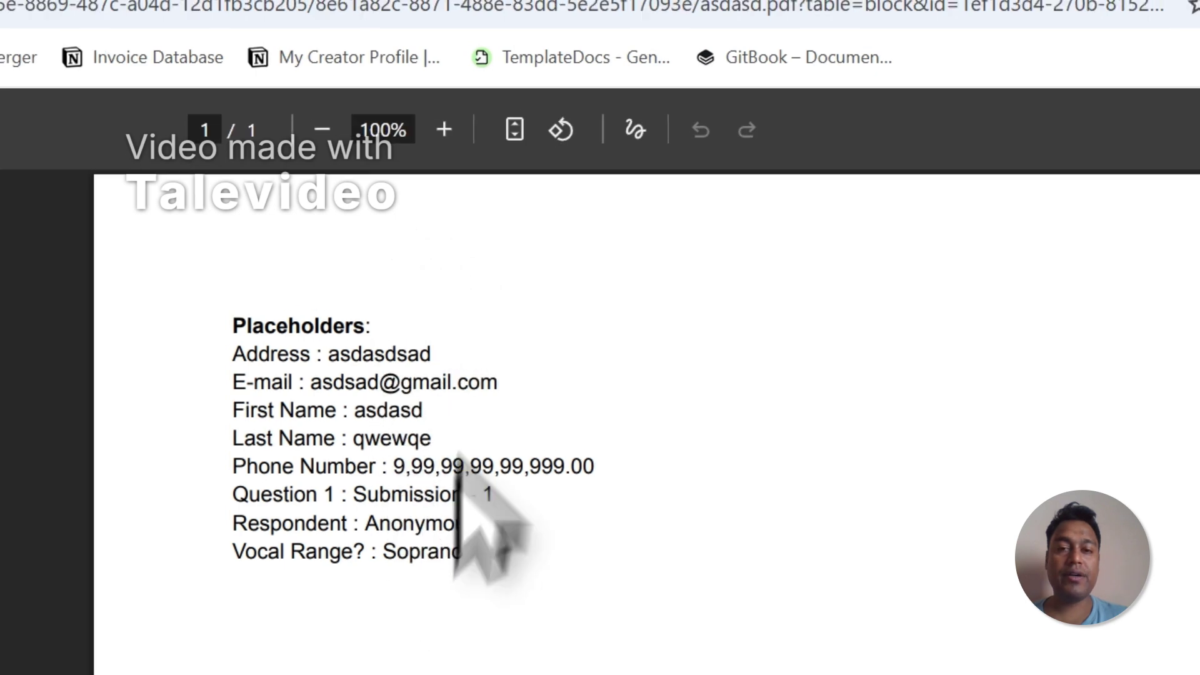
- Compare the filled-in fields of the two generated PDFs, asdasd and jugug, in their browser tabs
left_click(576, 0)
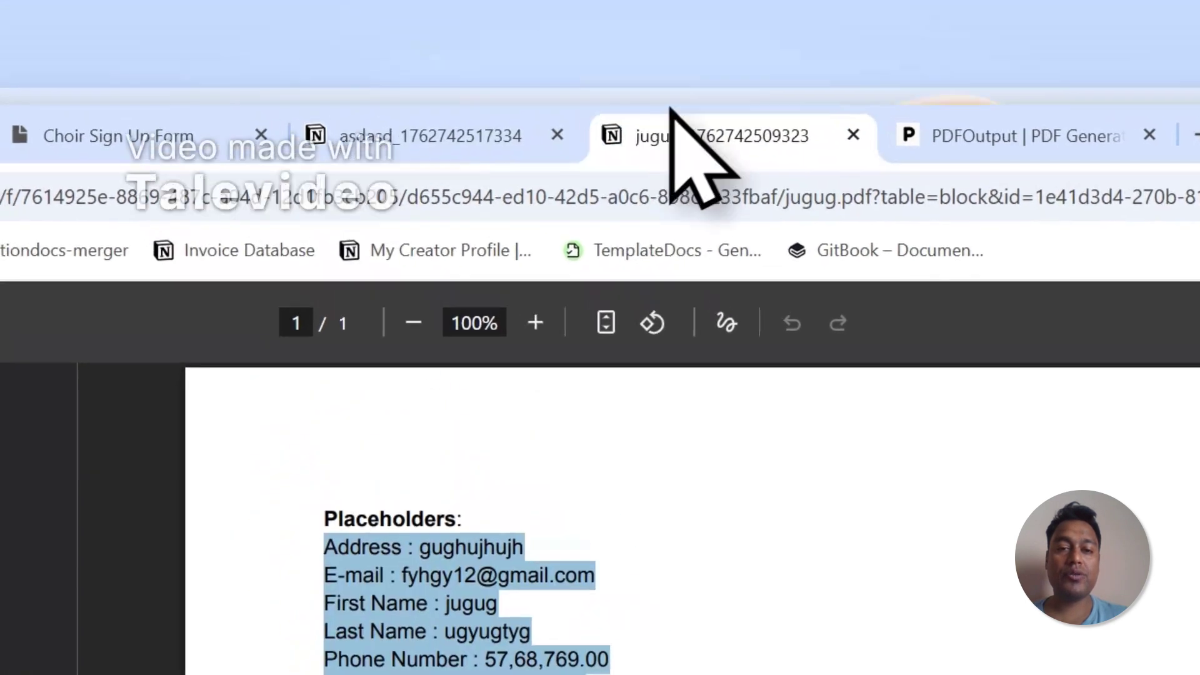
left_click(512, 138)
left_click(697, 128)
left_click(463, 115)
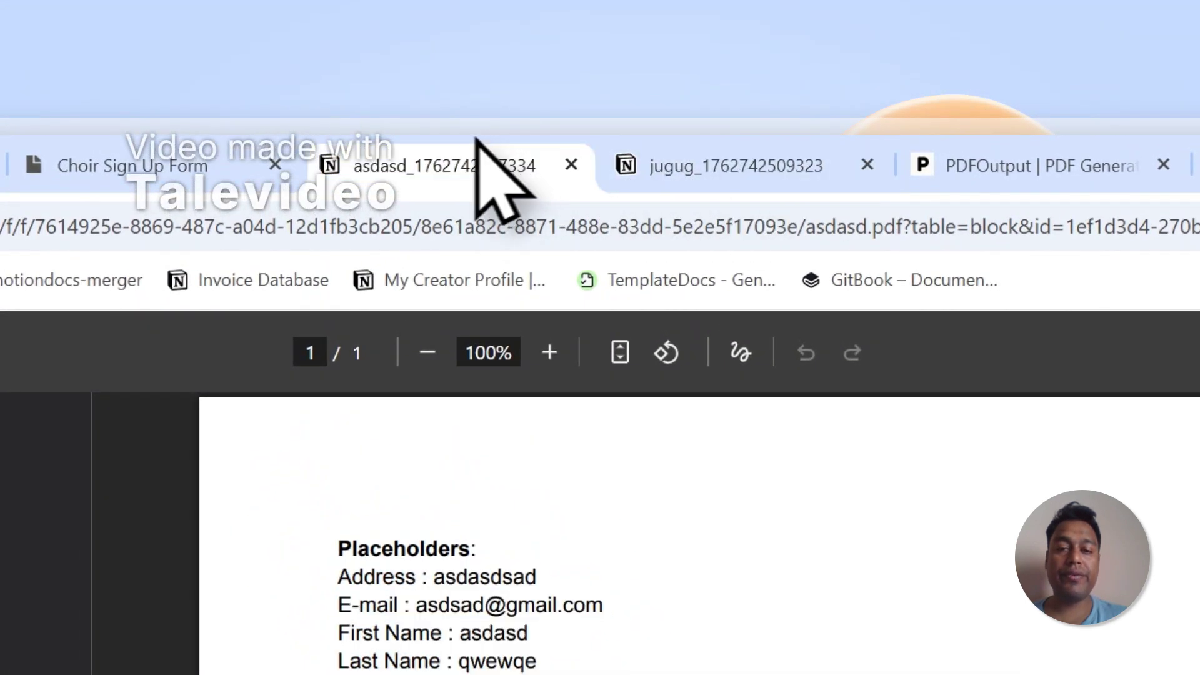
left_click(628, 146)
left_click(463, 143)
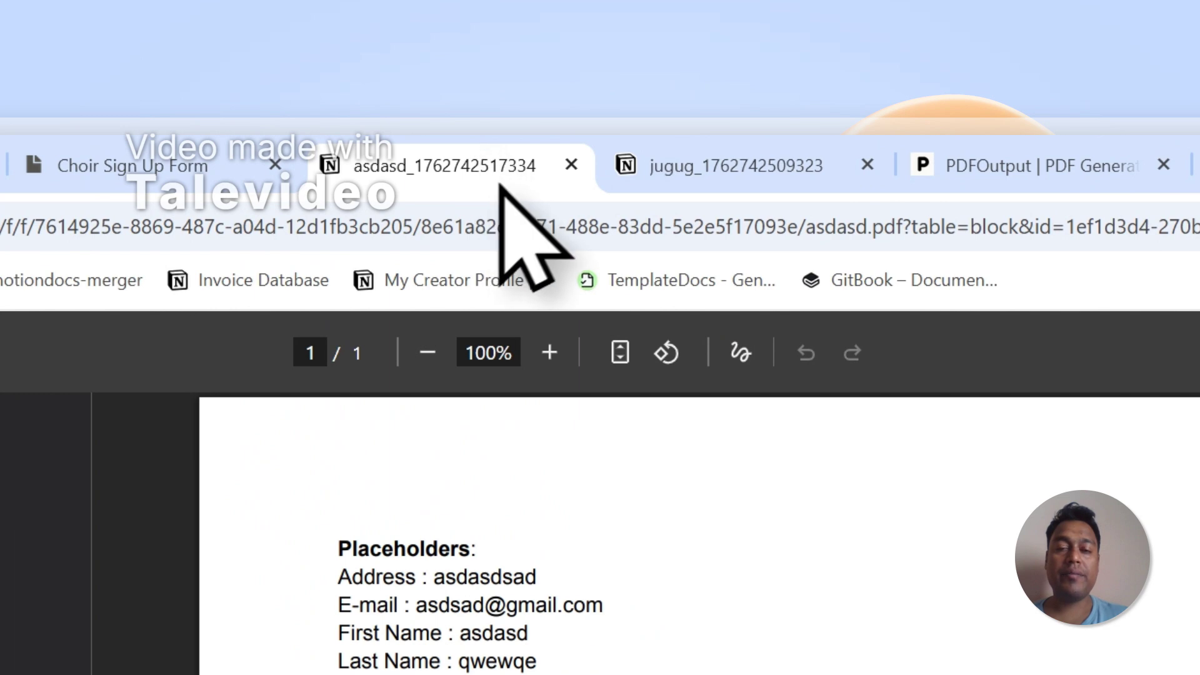
left_click(609, 149)
left_click(472, 149)
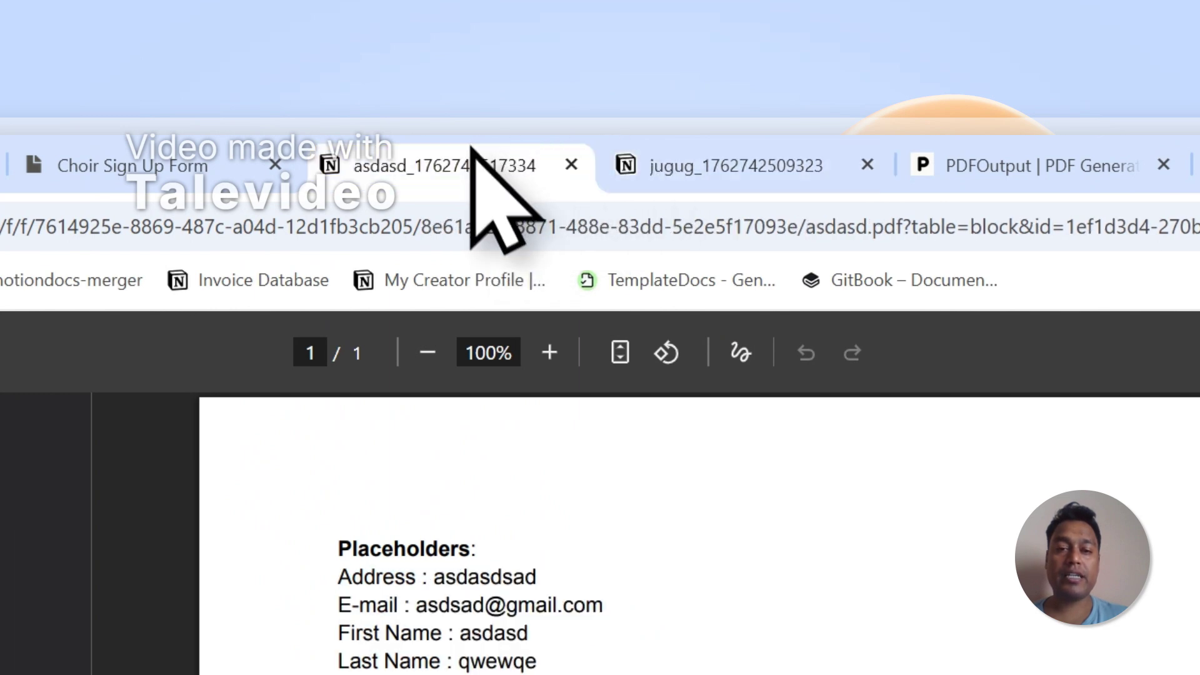
left_click(683, 177)
- Switch to PDFOutput and set up the Notion automation in the mapping section for automatic PDF generation
left_click(178, 168)
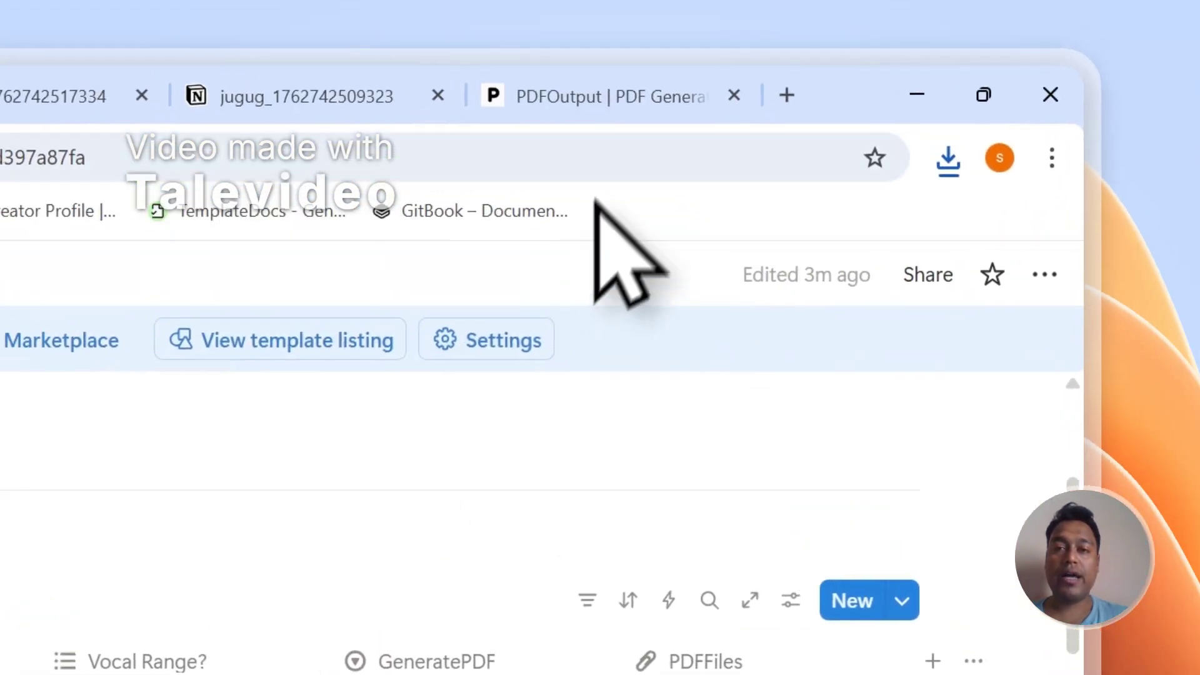
left_click(544, 166)
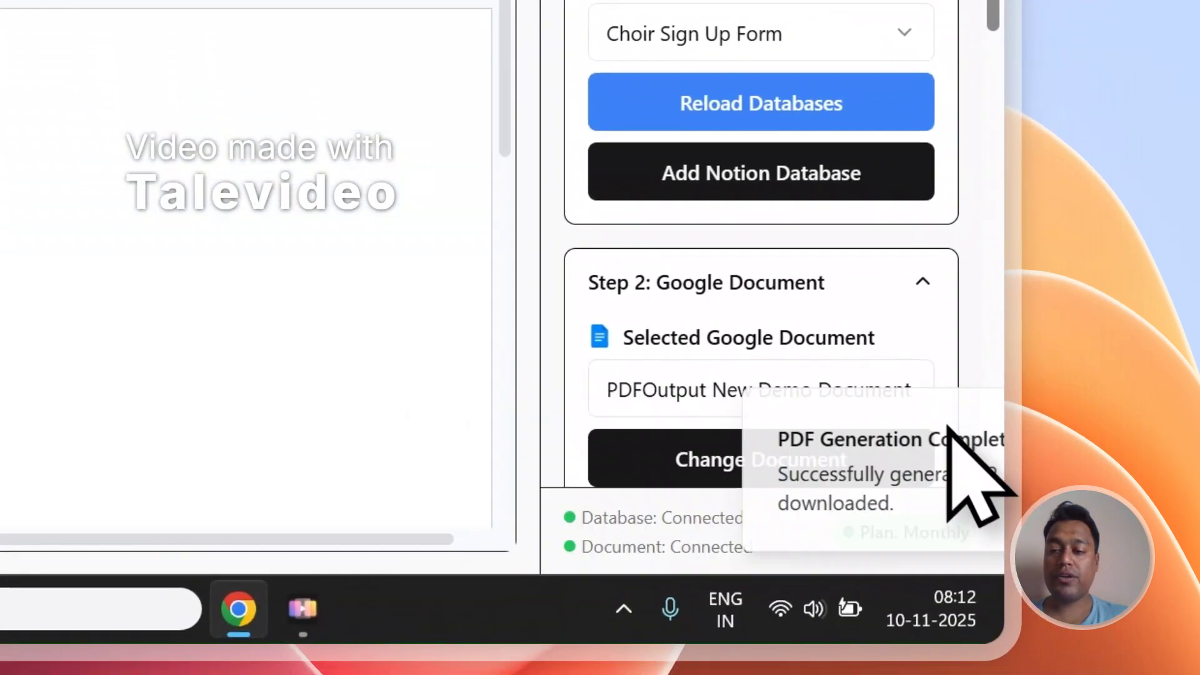
scroll(945, 583, "down", 7)
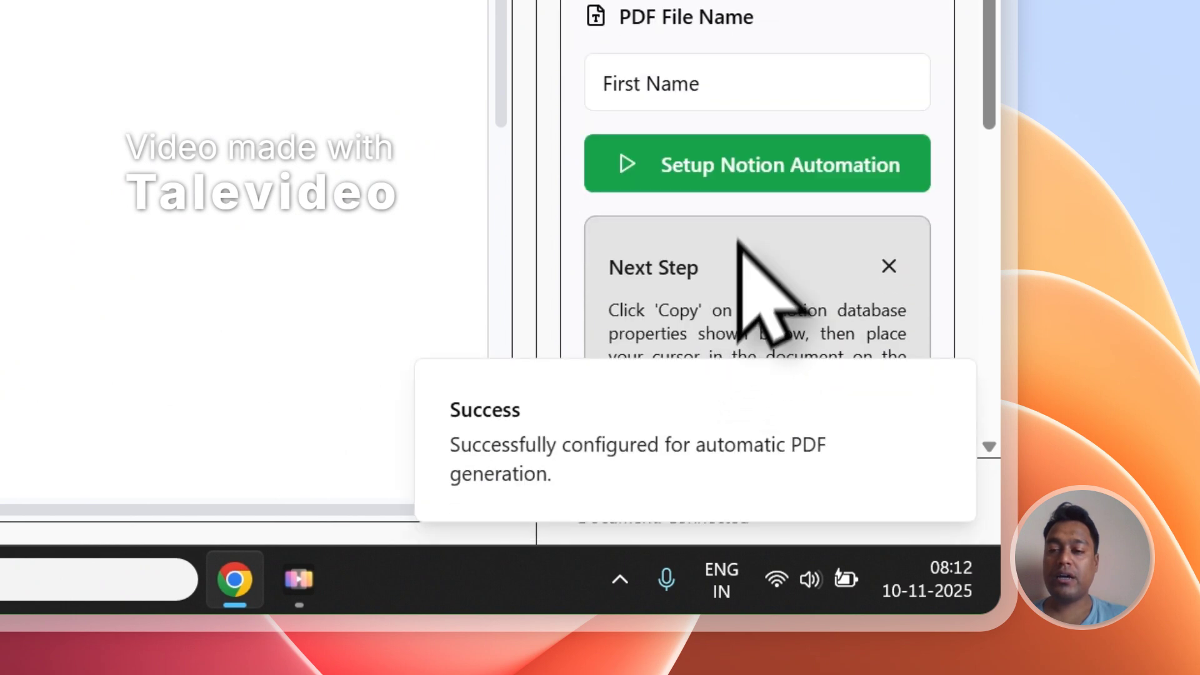
left_click(946, 388)
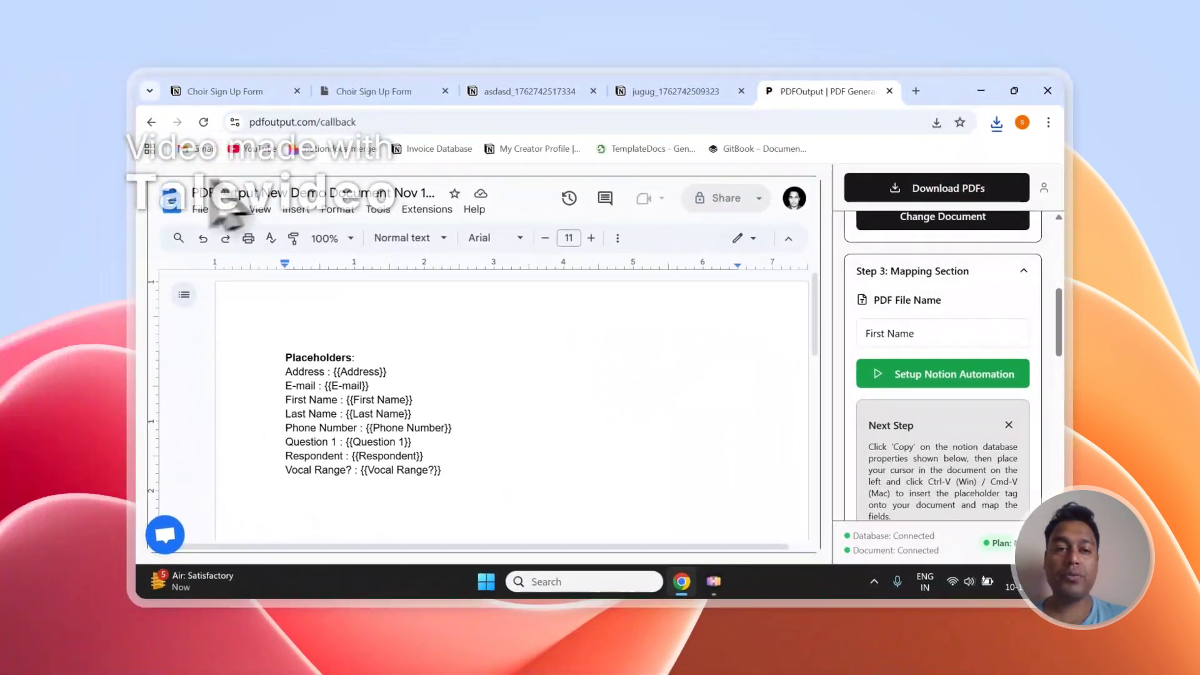
scroll(999, 300, "up", 4)
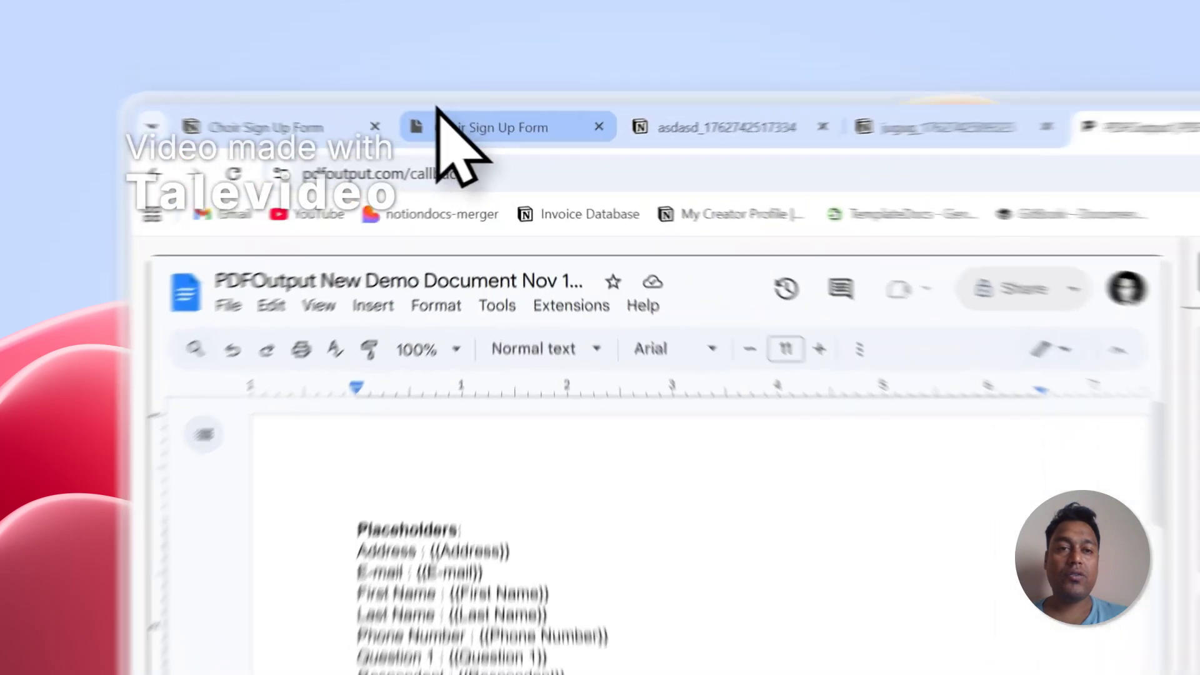
- Review the public Choir Sign Up Form and the GeneratePDF column of its responses table in Notion
left_click(350, 91)
left_click(225, 91)
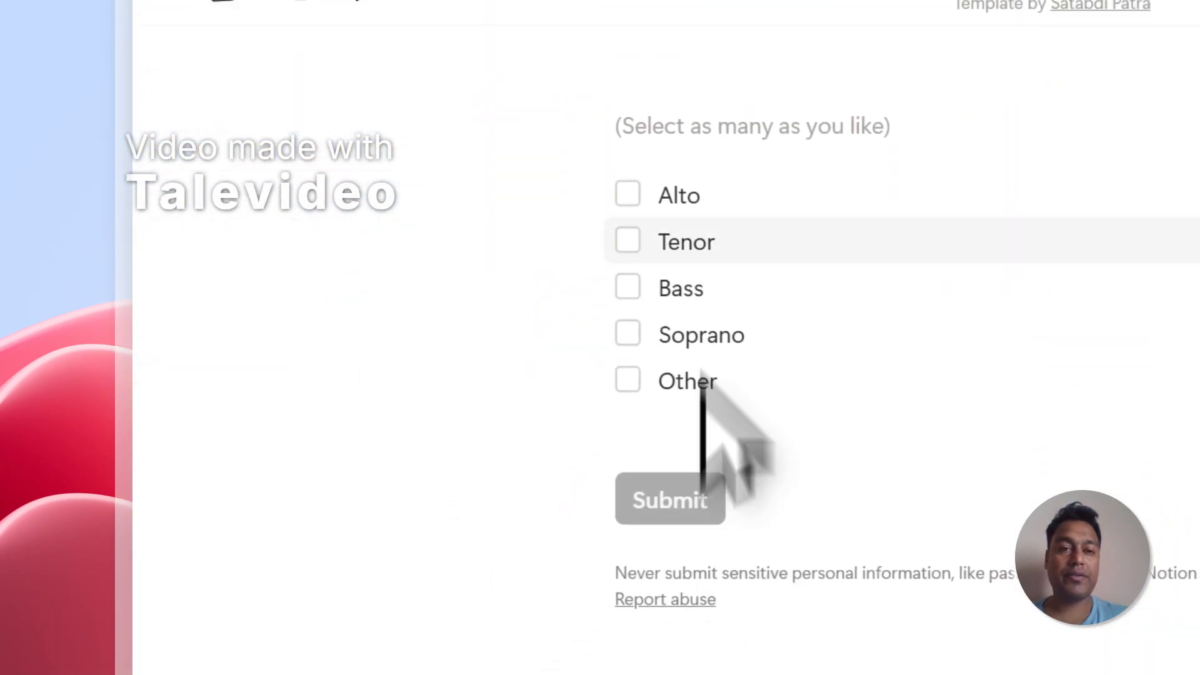
left_click(610, 105)
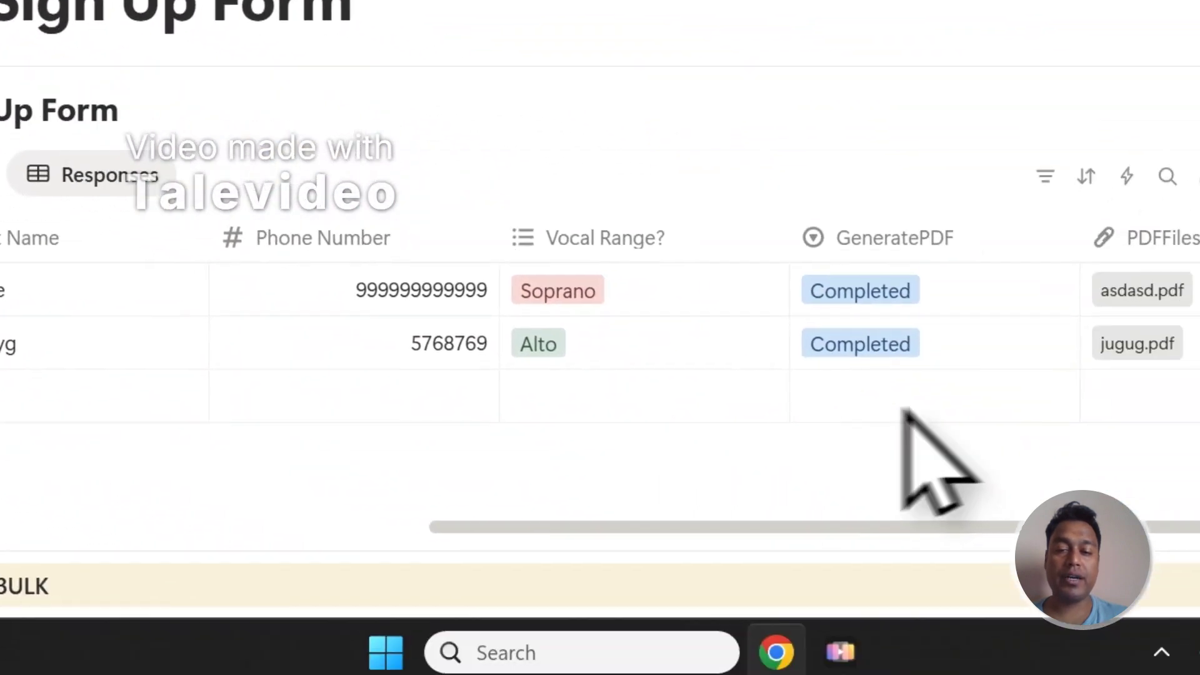
left_click(793, 332)
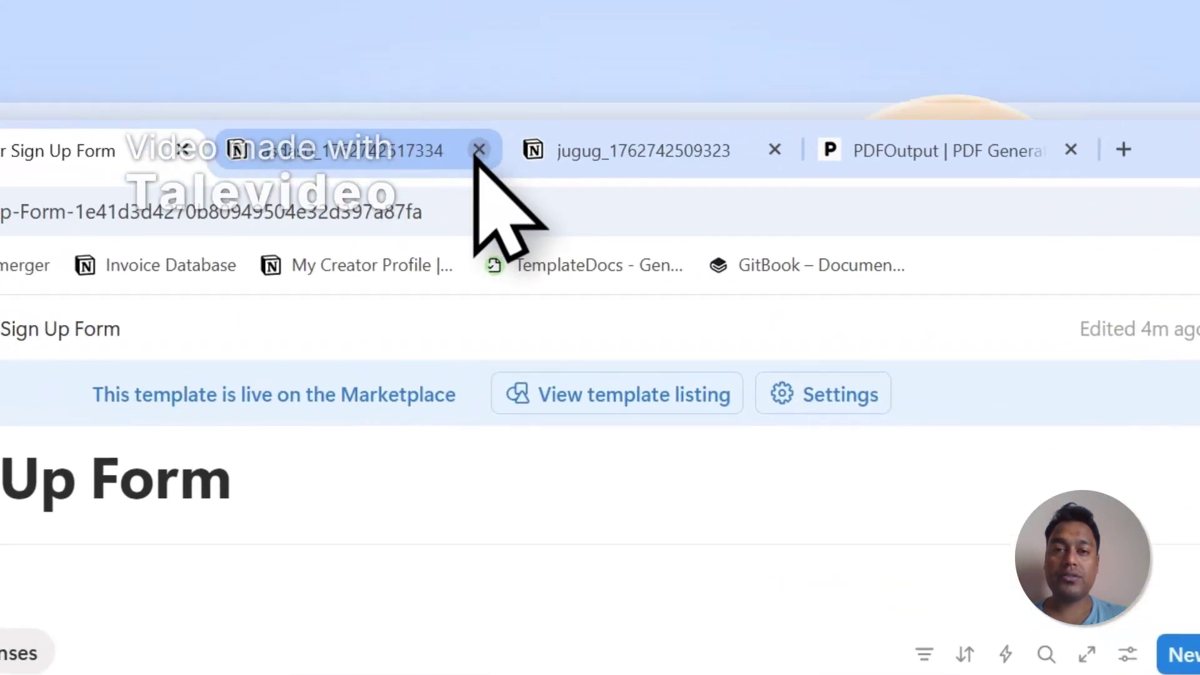
- Close the tabs of the two generated PDFs and return to the mapping section in PDFOutput
left_click(479, 149)
left_click(478, 150)
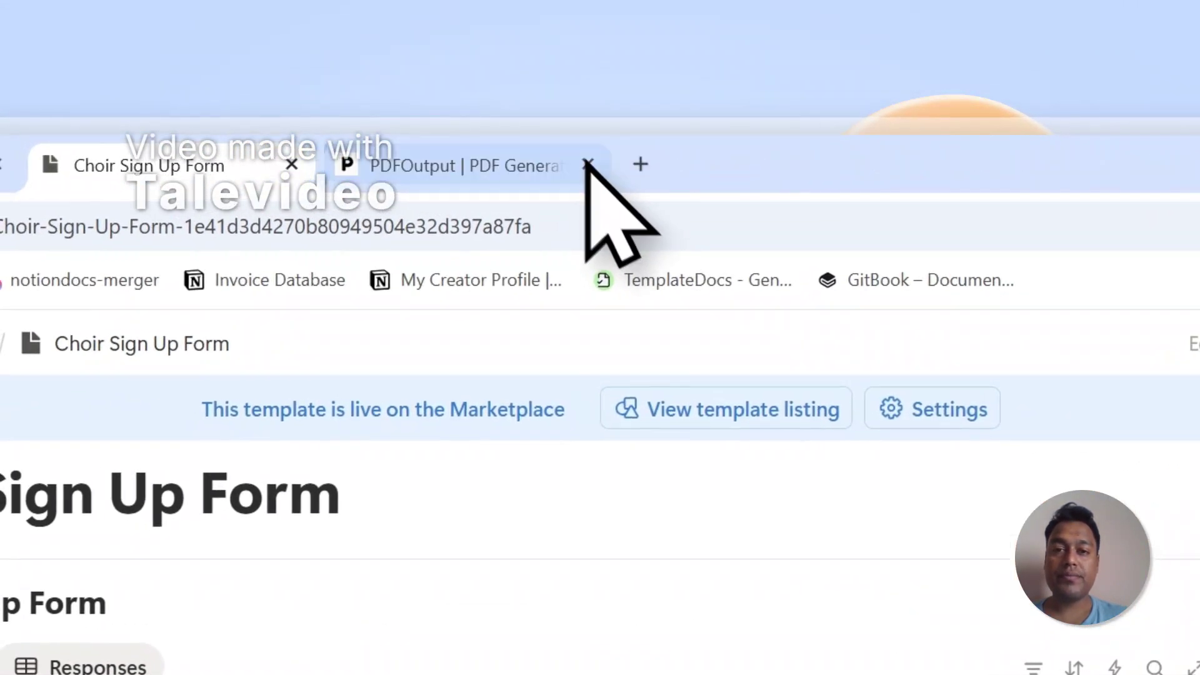
left_click(375, 150)
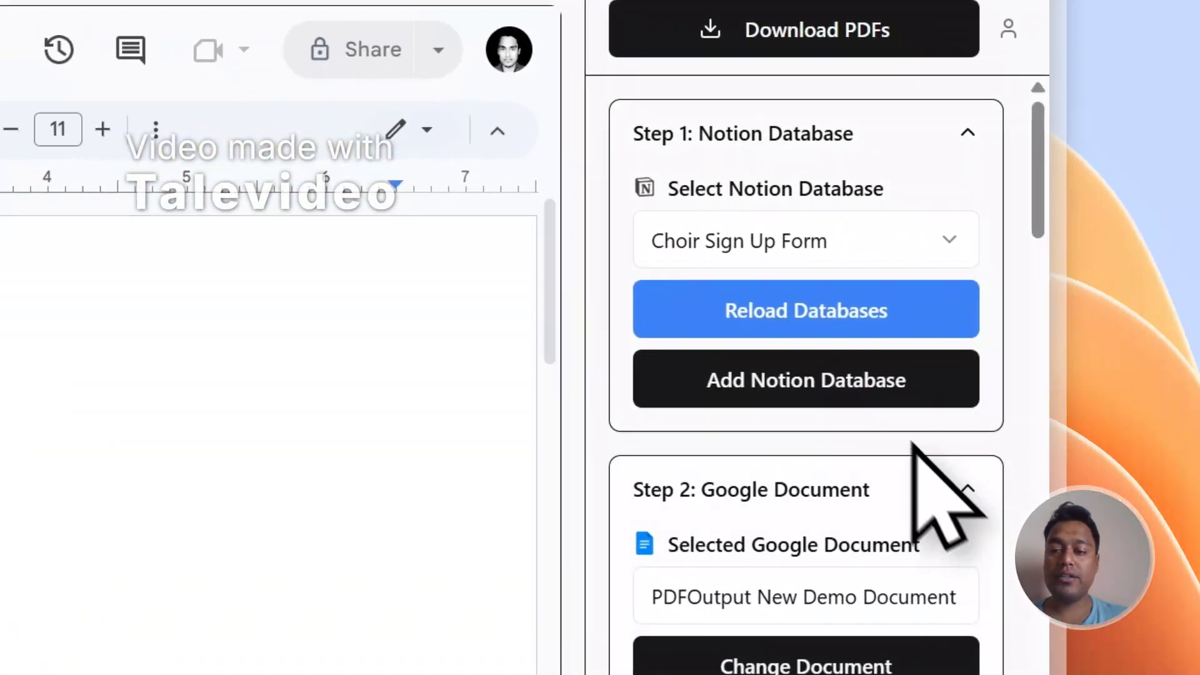
scroll(913, 445, "down", 5)
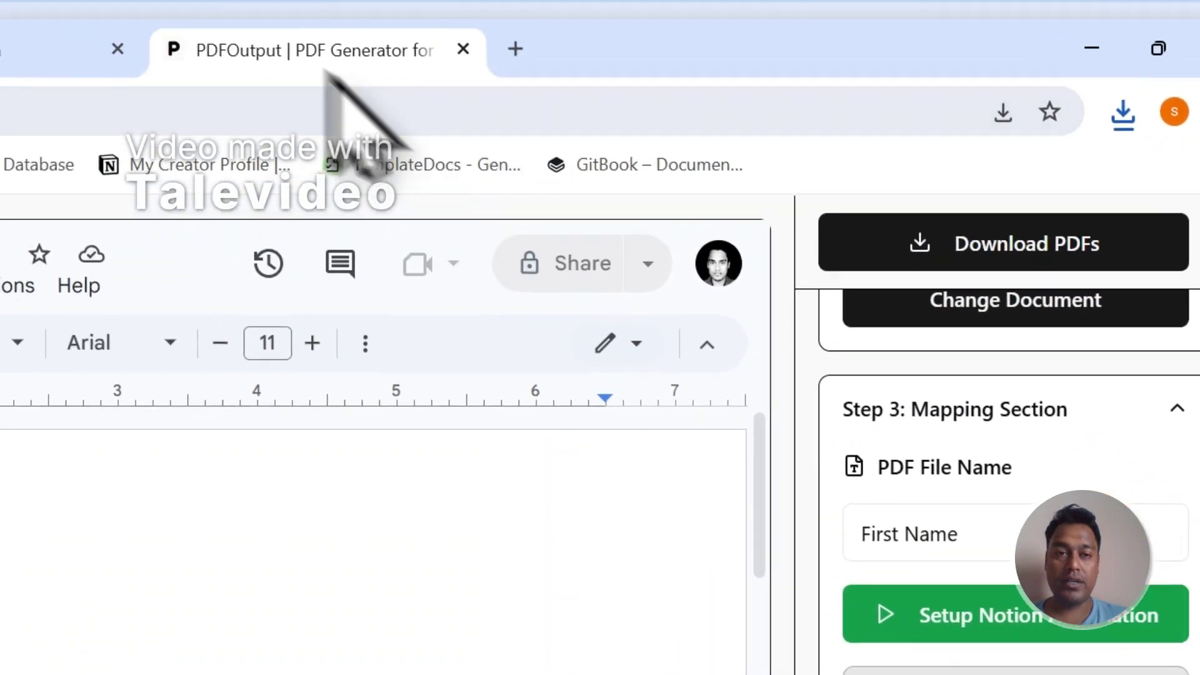
- Set the GeneratePDF status of the blank row below the two submissions to Ready to Generate in the Notion responses table
left_click(81, 48)
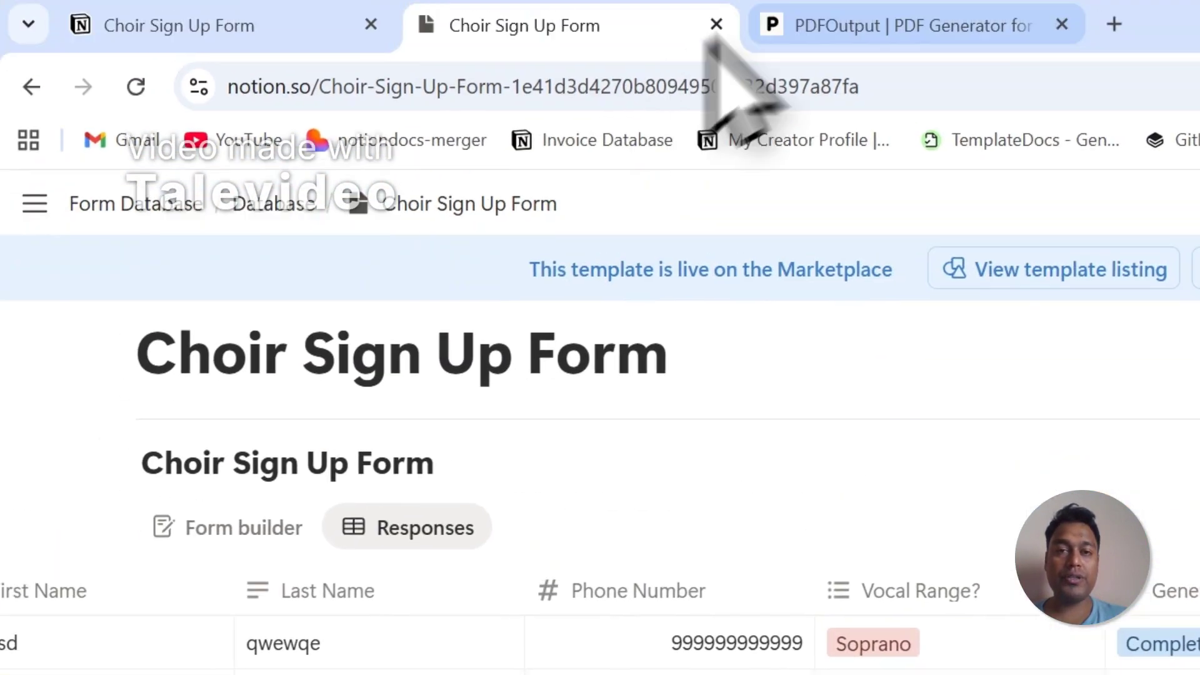
left_click(918, 140)
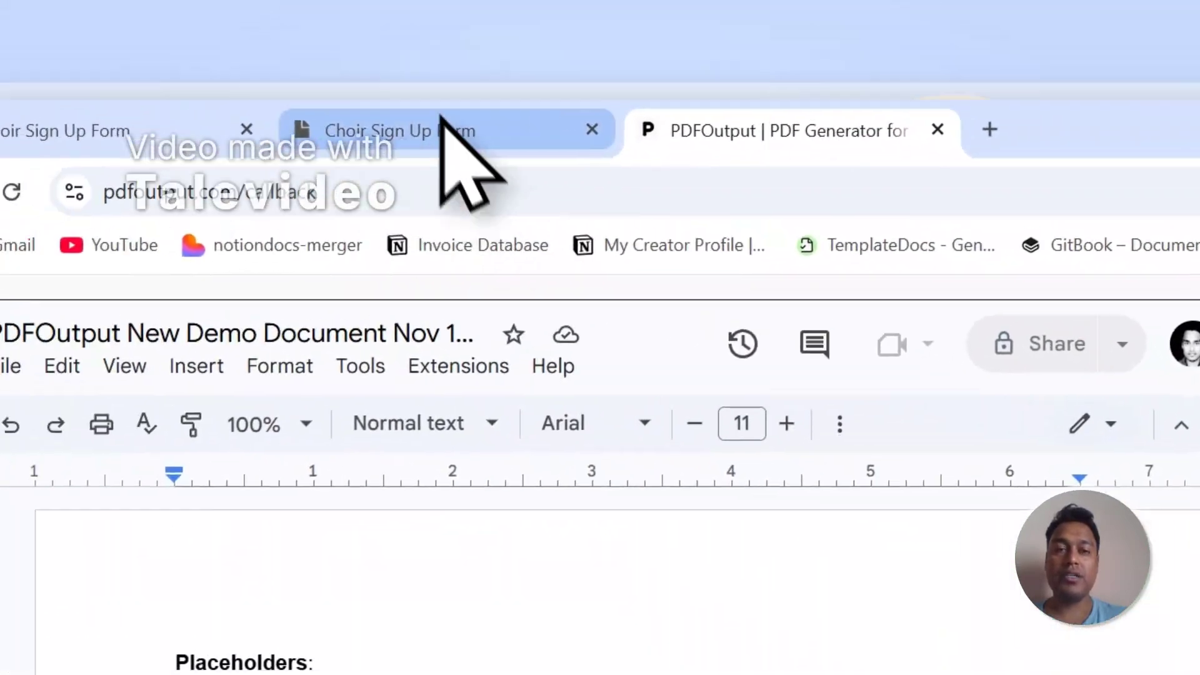
left_click(138, 56)
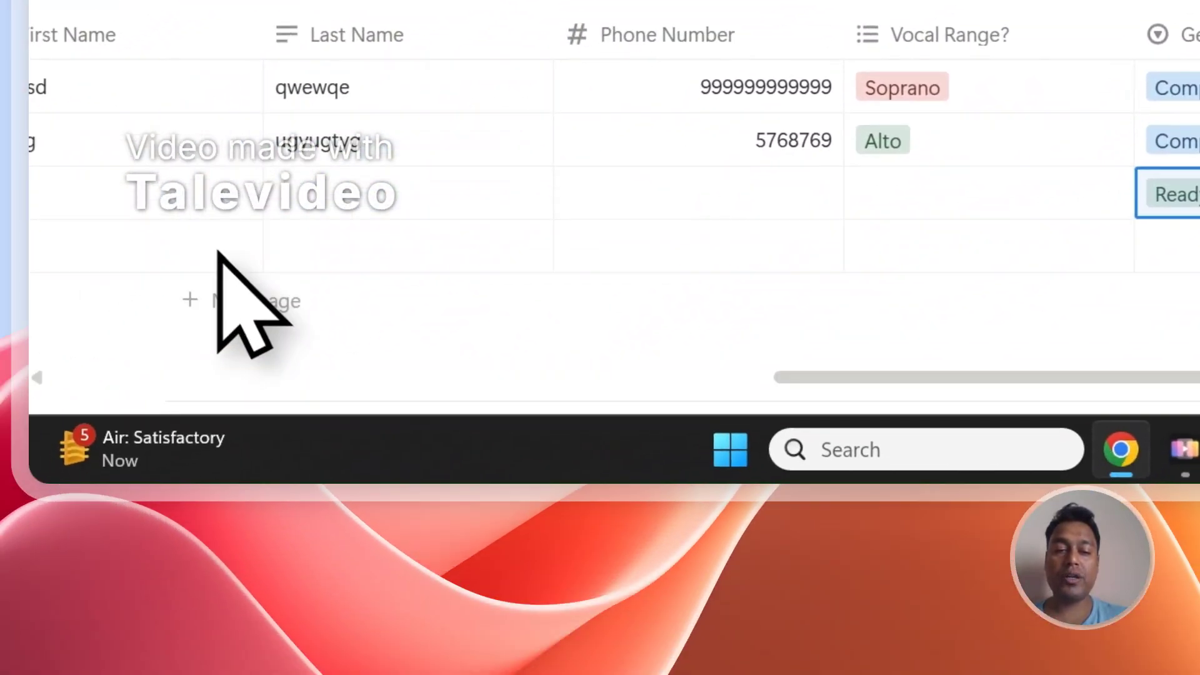
left_click(1106, 275)
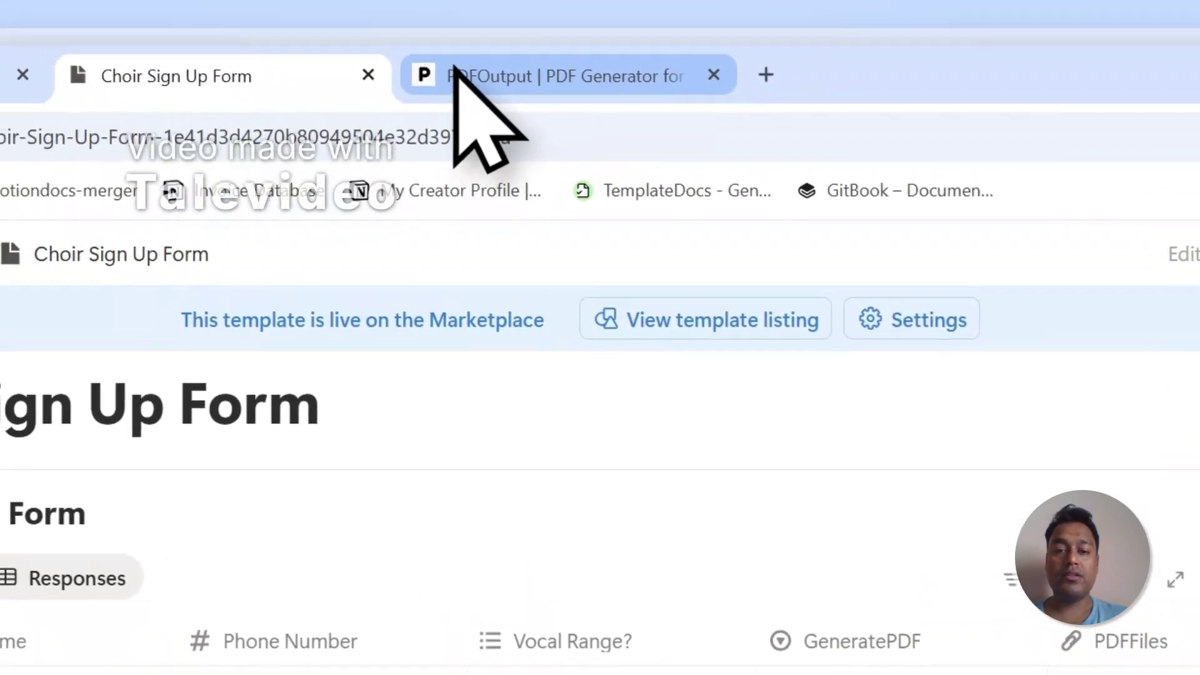
- Switch to PDFOutput, open its support chat and close it again
left_click(465, 78)
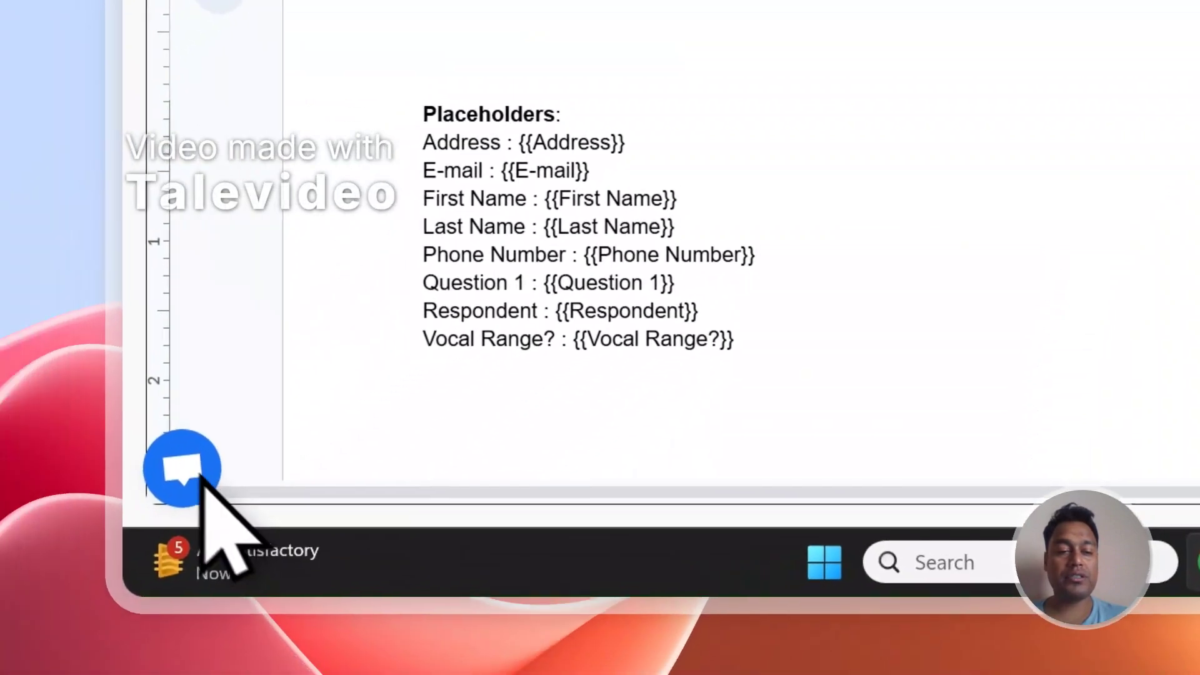
left_click(188, 469)
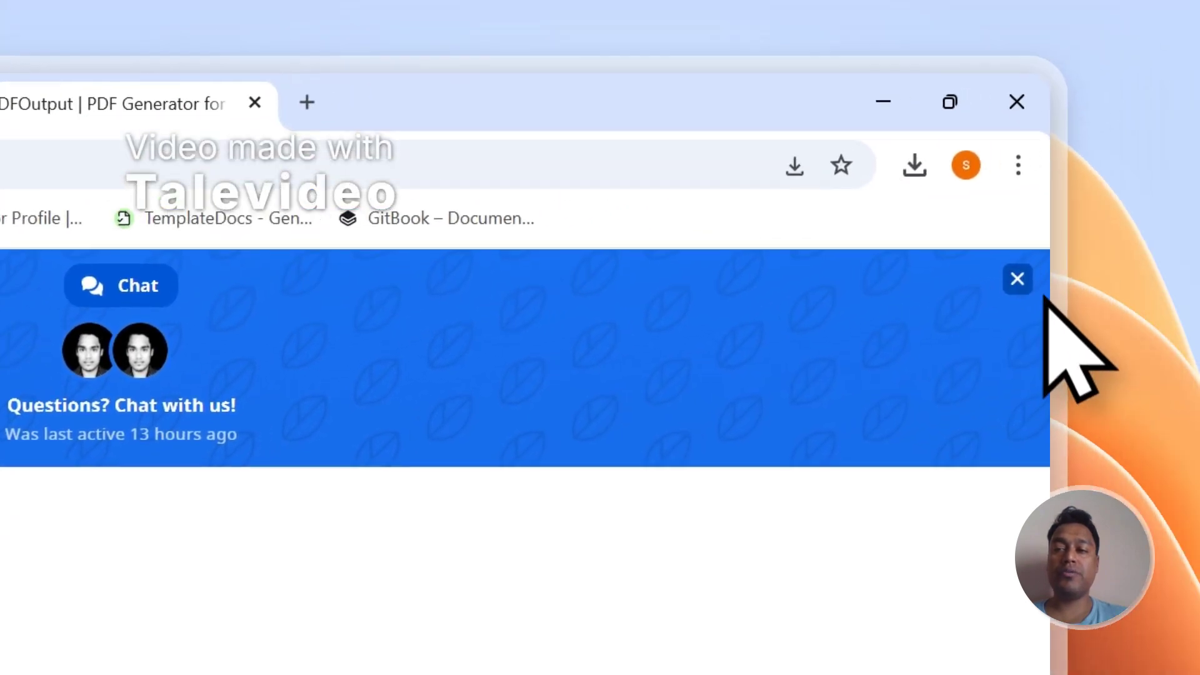
left_click(1018, 279)
- Sign out of PDFOutput and view the Contact page linked in the home page footer before returning to Notion
left_click(960, 314)
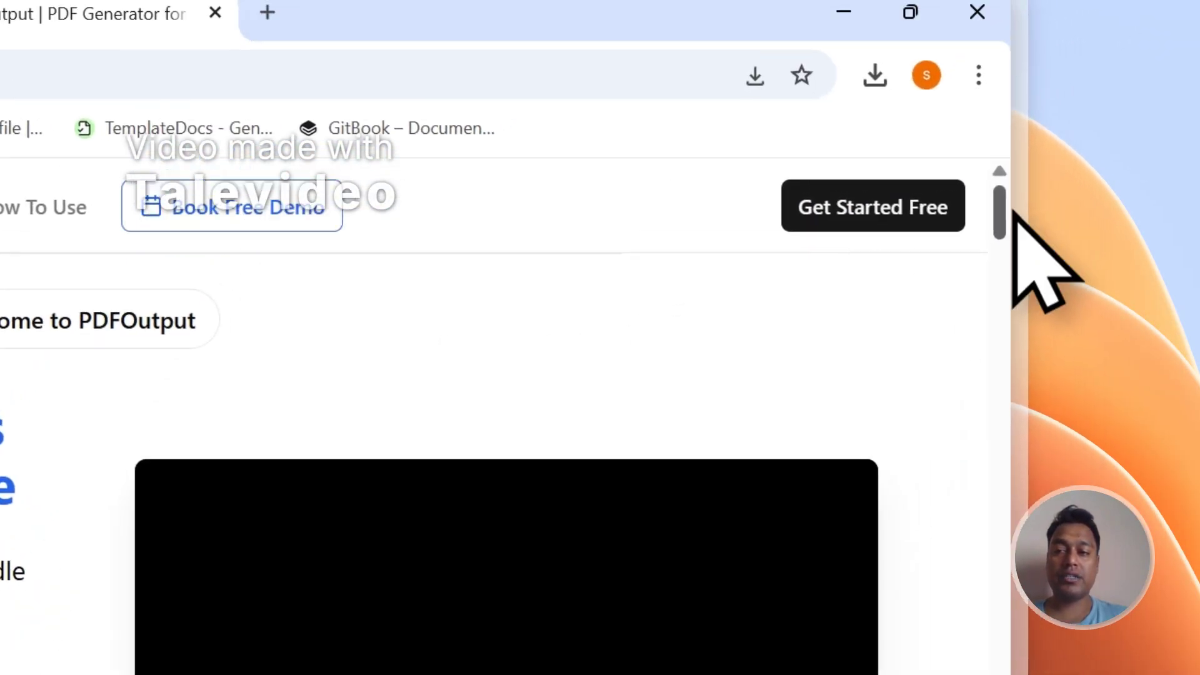
scroll(982, 531, "down", 10)
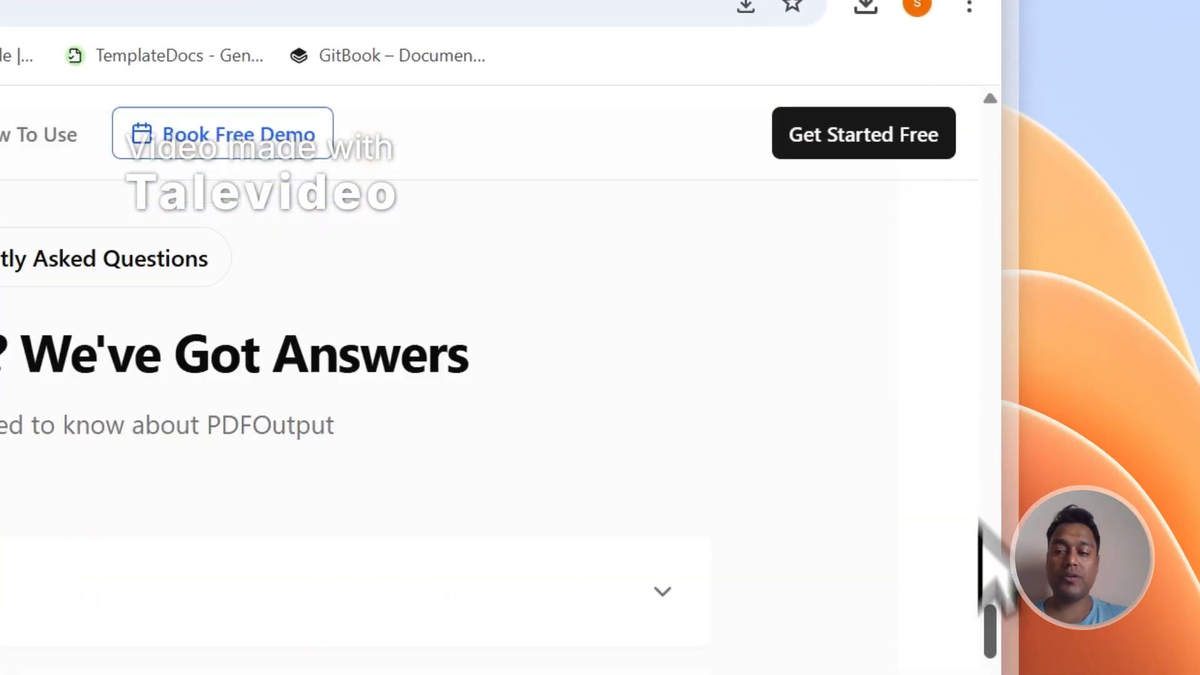
scroll(979, 520, "down", 5)
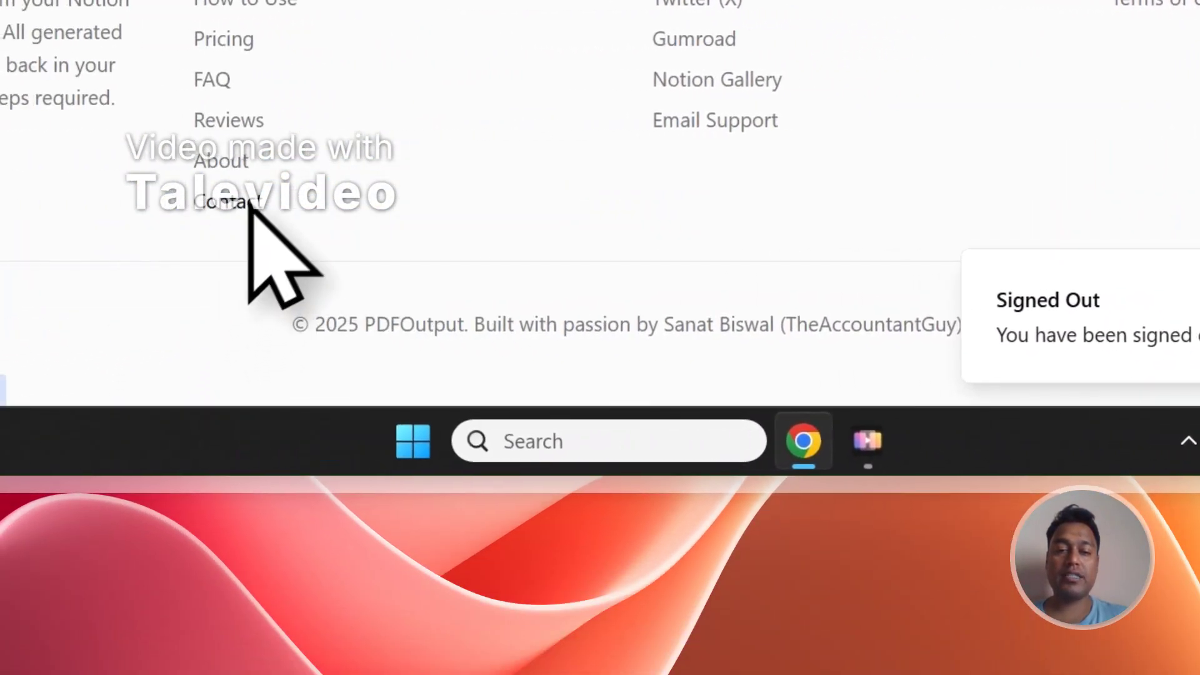
left_click(250, 202)
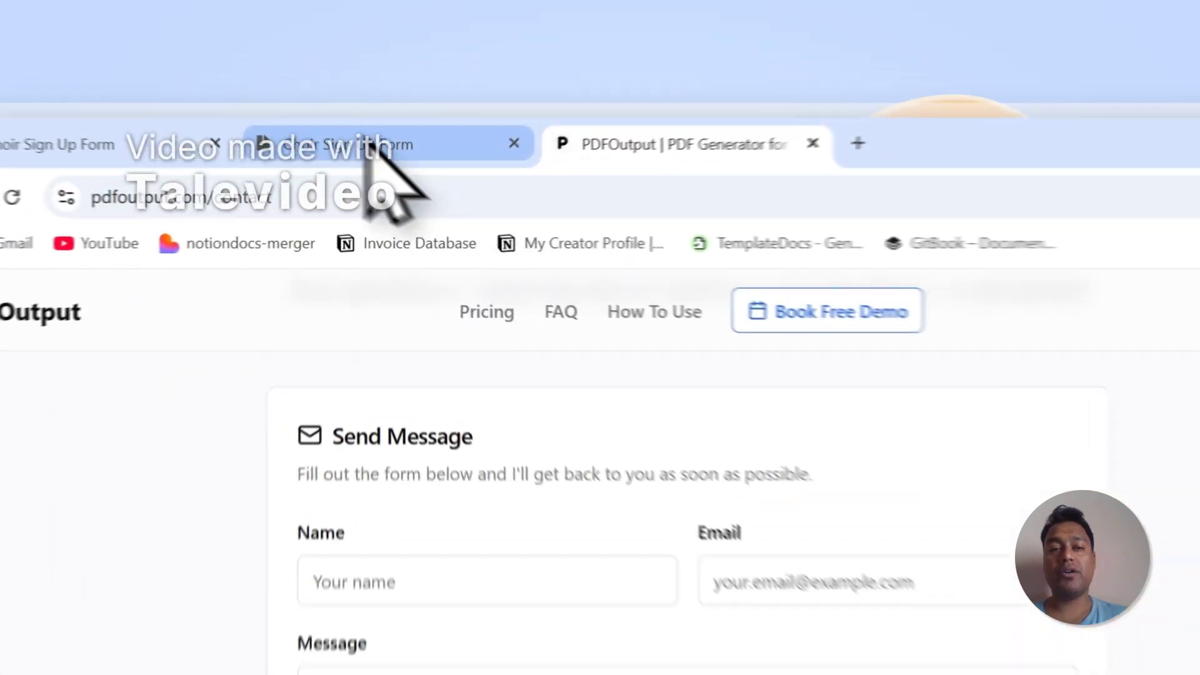
left_click(400, 91)
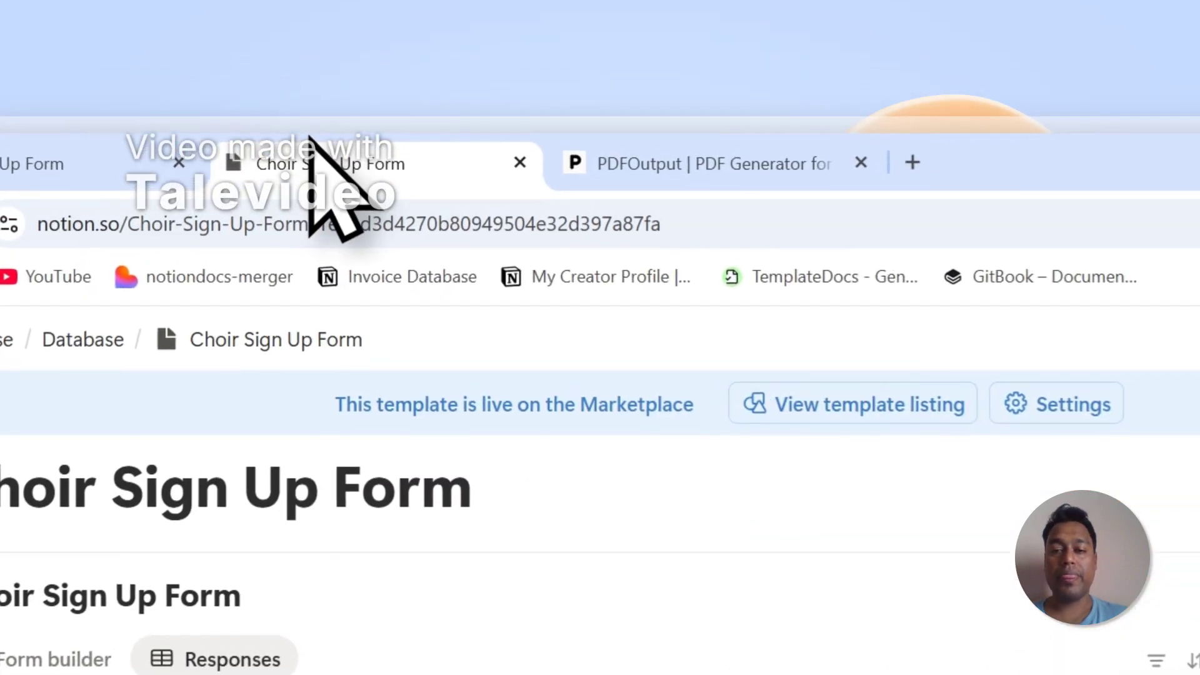